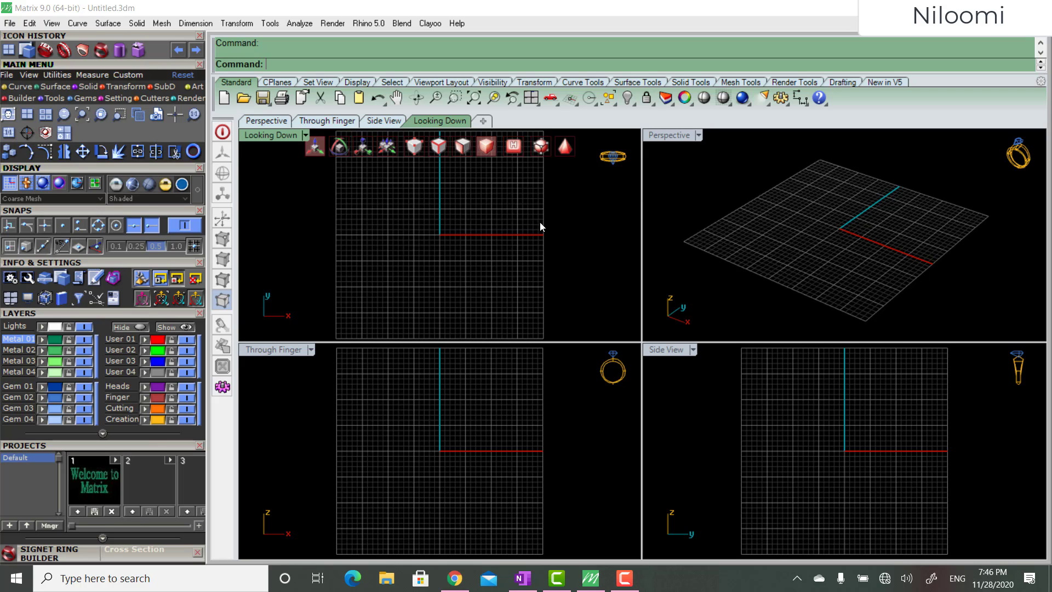
Zoom in on the four viewports and restore the default four-viewport layout.
scroll(466, 331, up, 3)
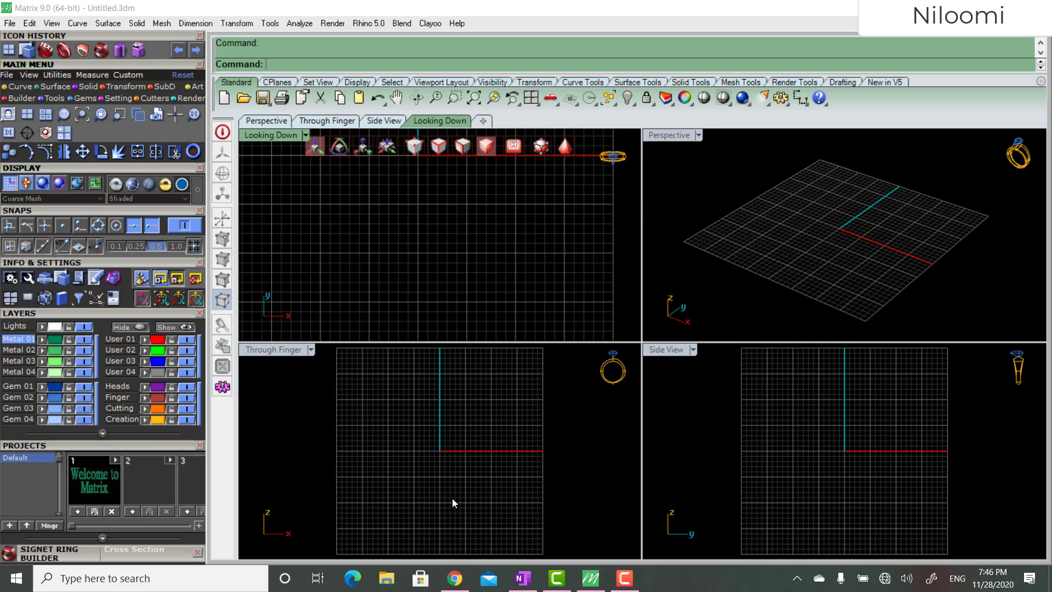
scroll(452, 498, up, 3)
scroll(959, 457, up, 2)
scroll(882, 209, up, 2)
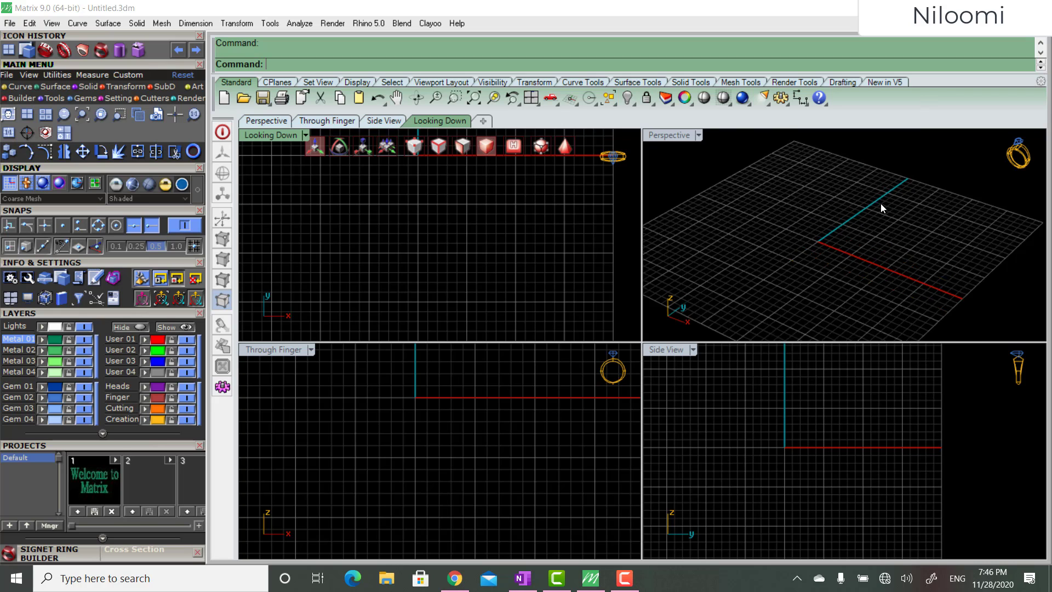
scroll(882, 208, up, 1)
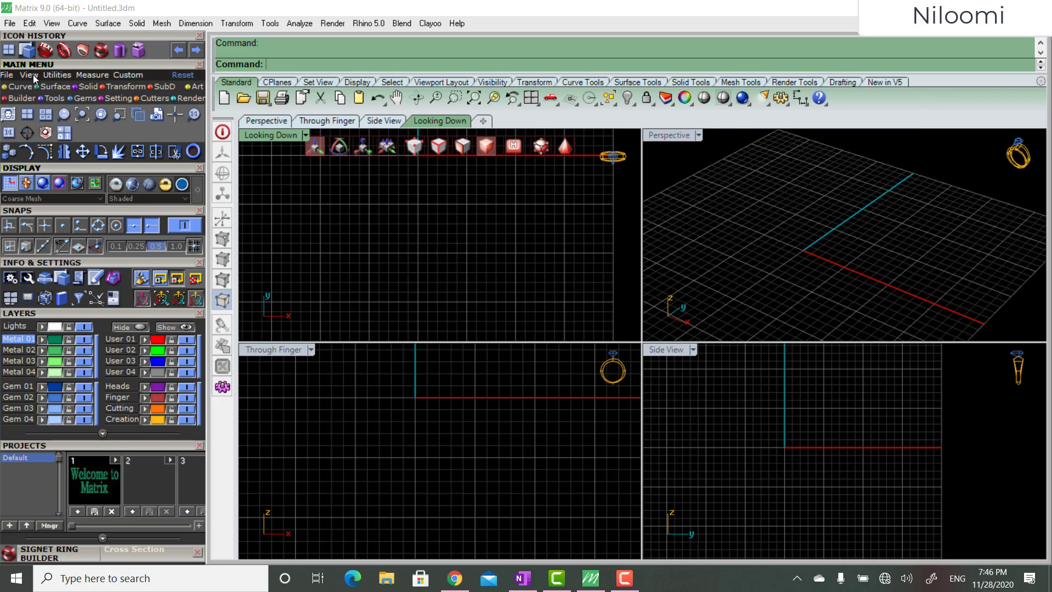
click(30, 117)
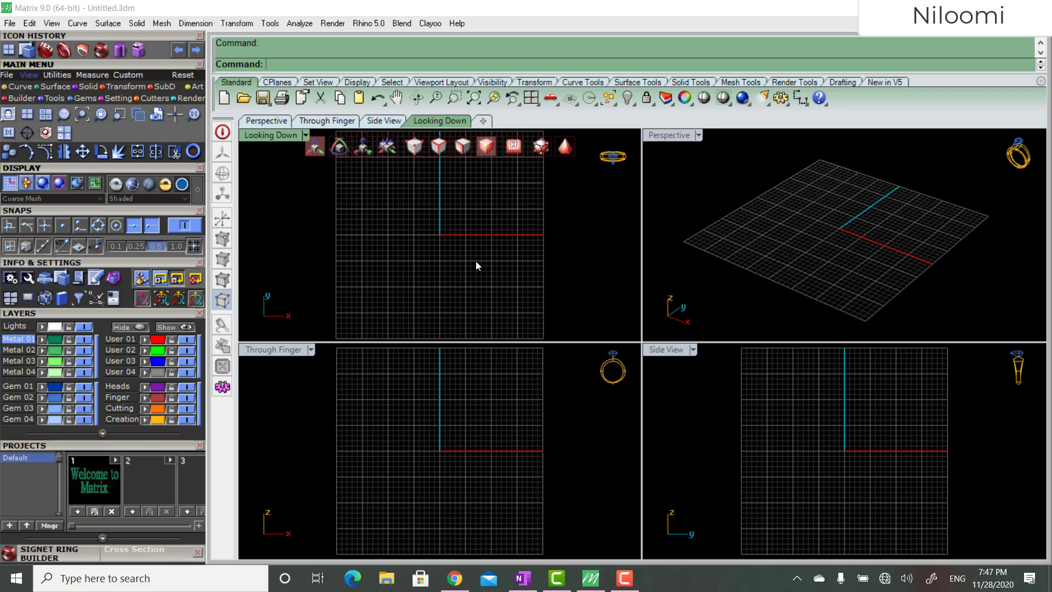
Enlarge the grids in all four viewports again and reset the views with the main menu's Reset command.
scroll(491, 241, up, 2)
scroll(507, 386, up, 2)
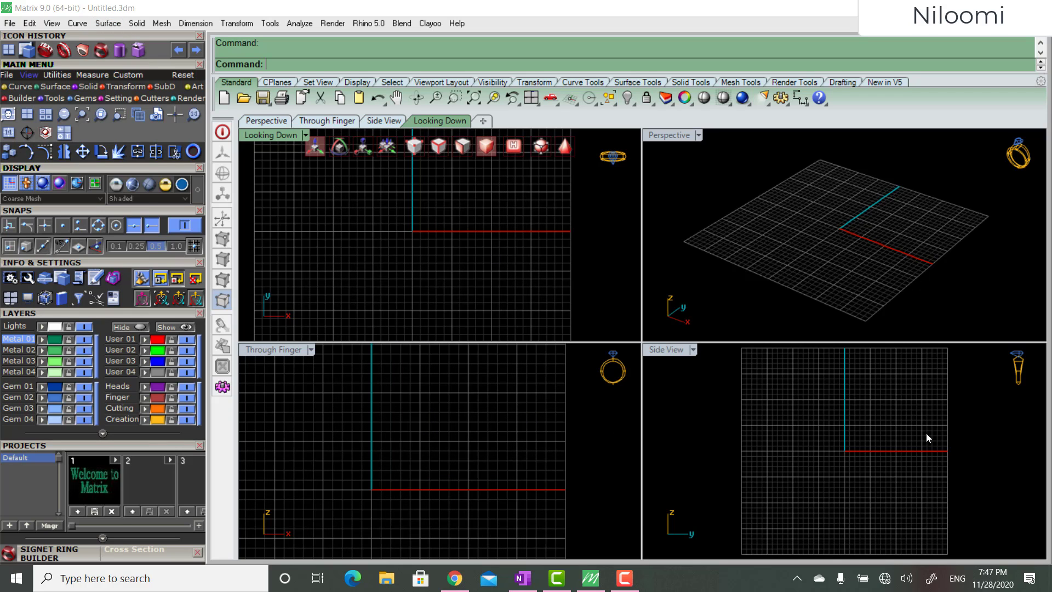
scroll(926, 433, up, 2)
scroll(907, 175, up, 2)
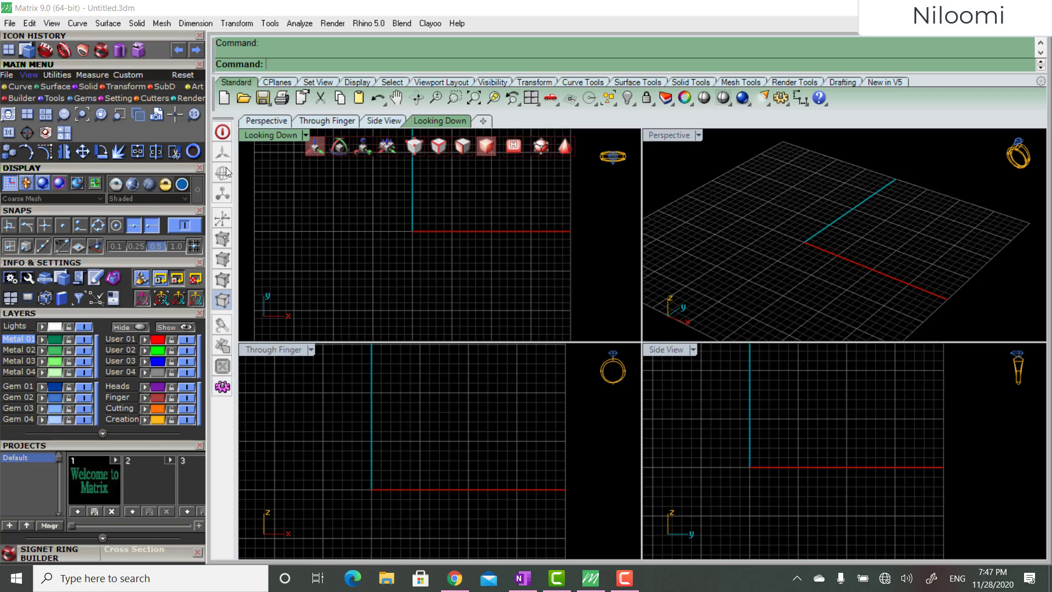
click(183, 75)
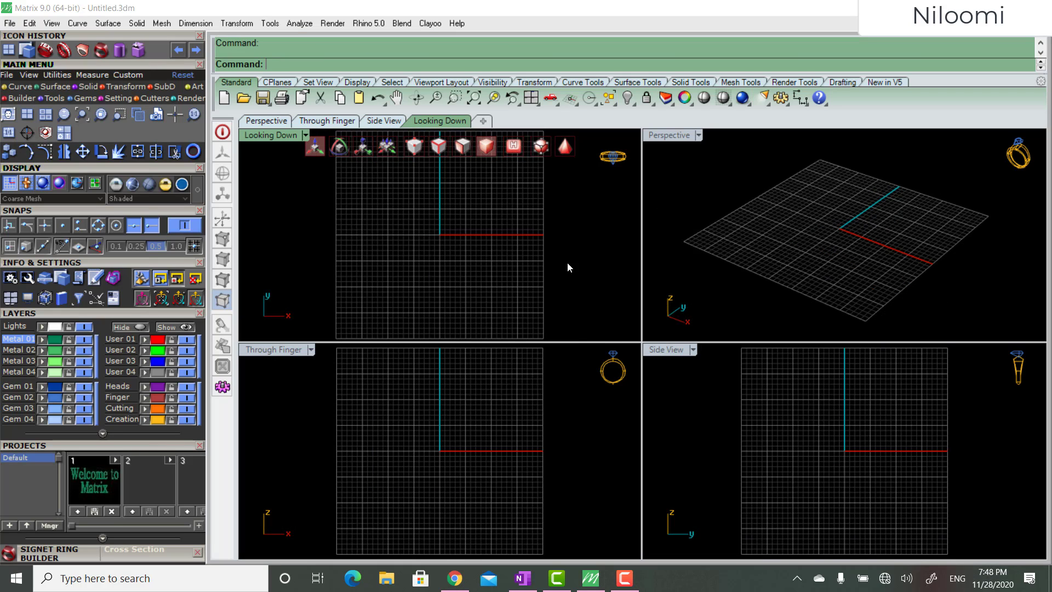
Magnify the four viewports once more and return them to default with the Restore Viewports command.
scroll(524, 232, up, 5)
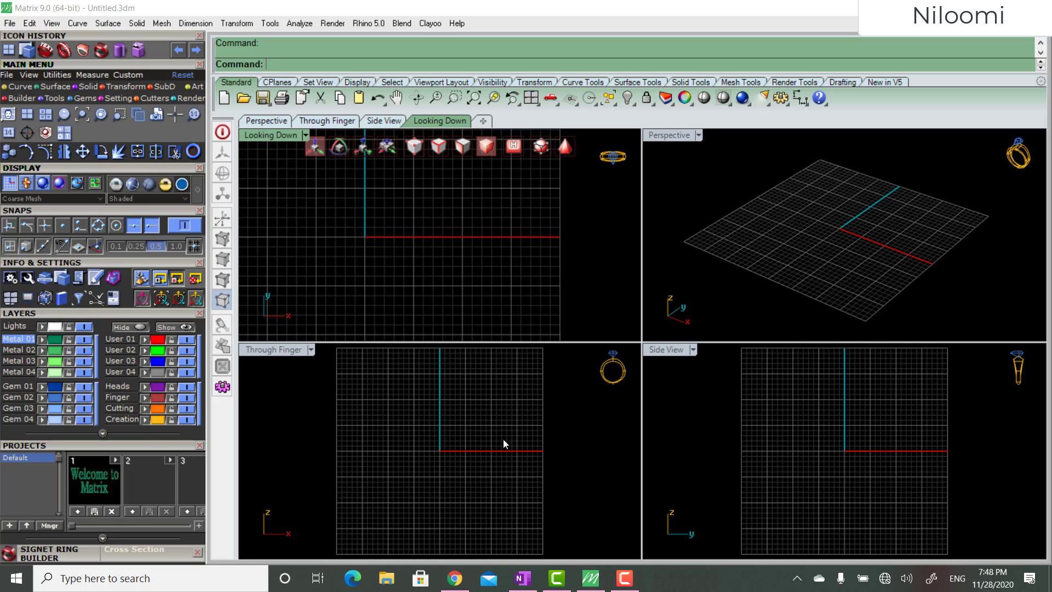
scroll(502, 453, up, 6)
scroll(944, 472, up, 4)
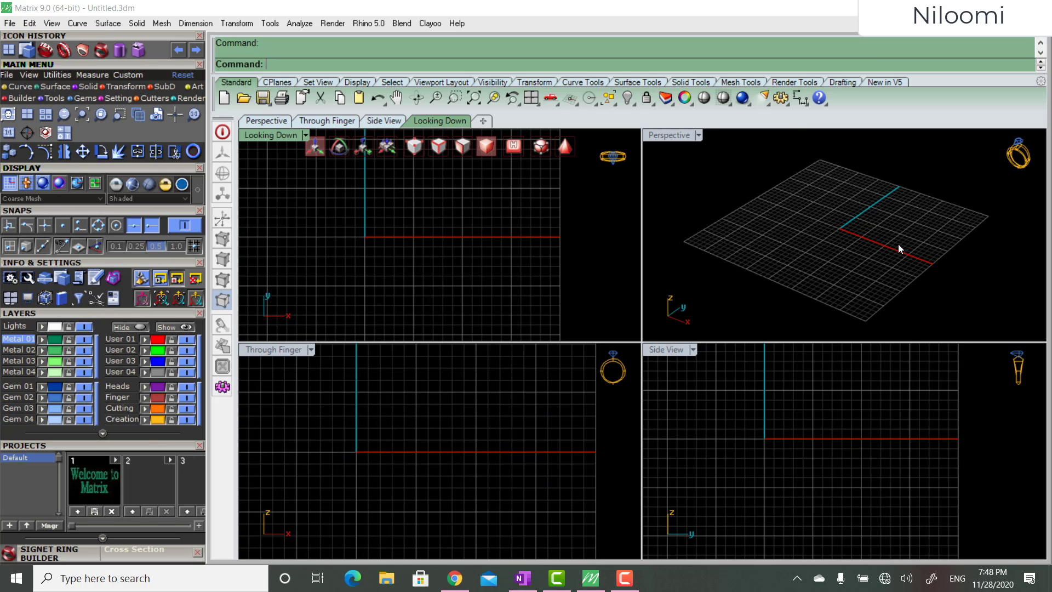
scroll(900, 234, up, 4)
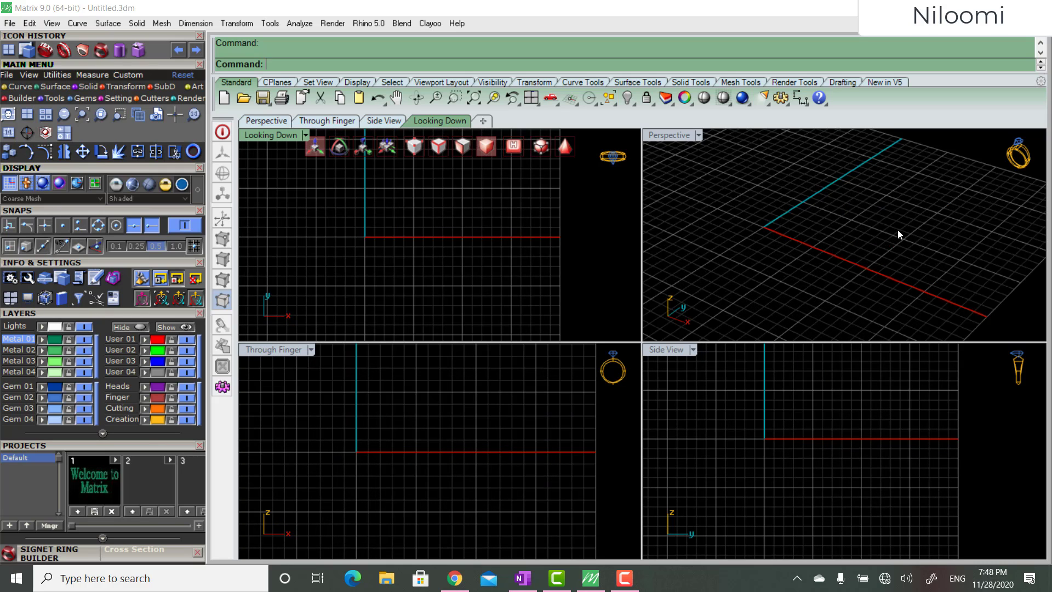
click(51, 24)
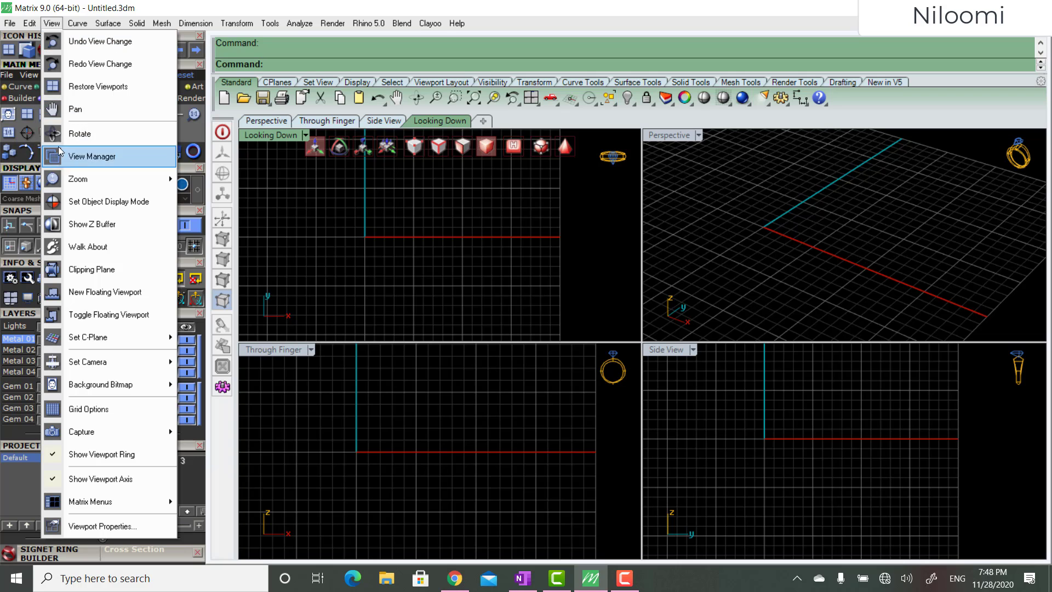
click(125, 87)
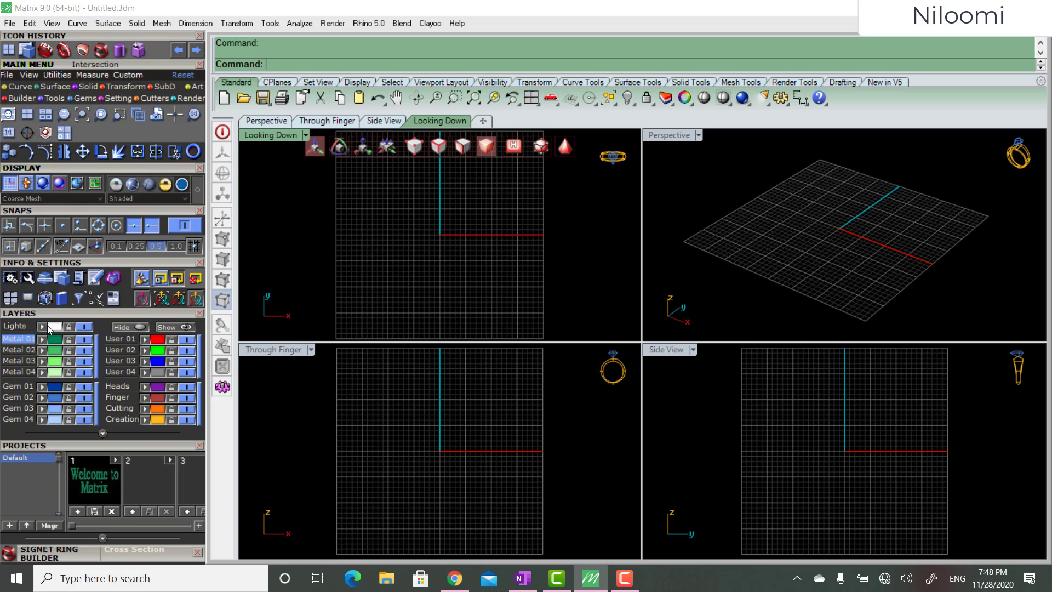
Close the Signet Ring Builder section and collapse every remaining sidebar section, from Display through Projects plus Main Menu and Icon History.
click(198, 551)
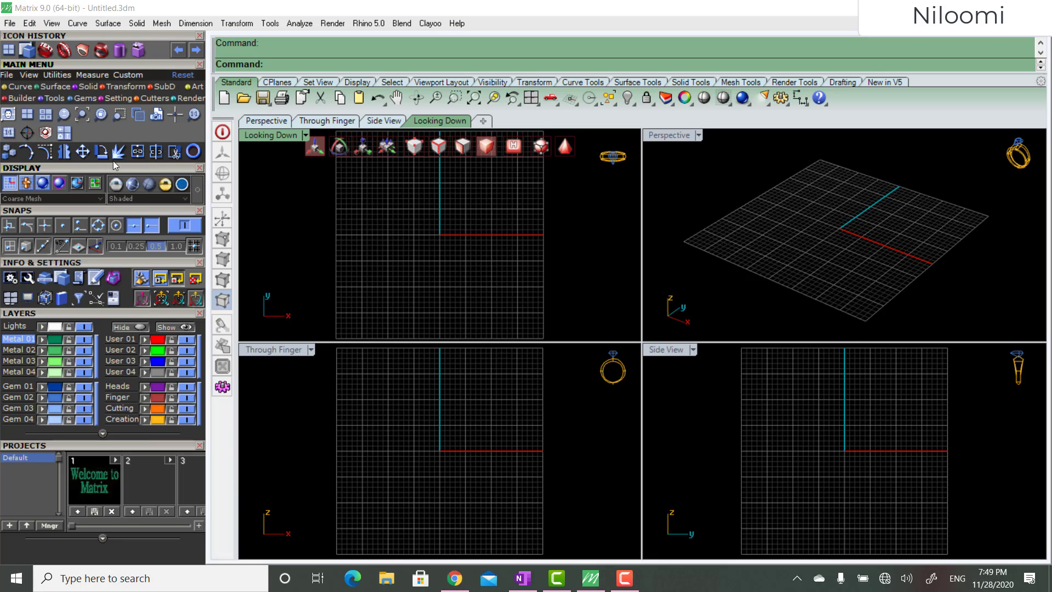
click(78, 166)
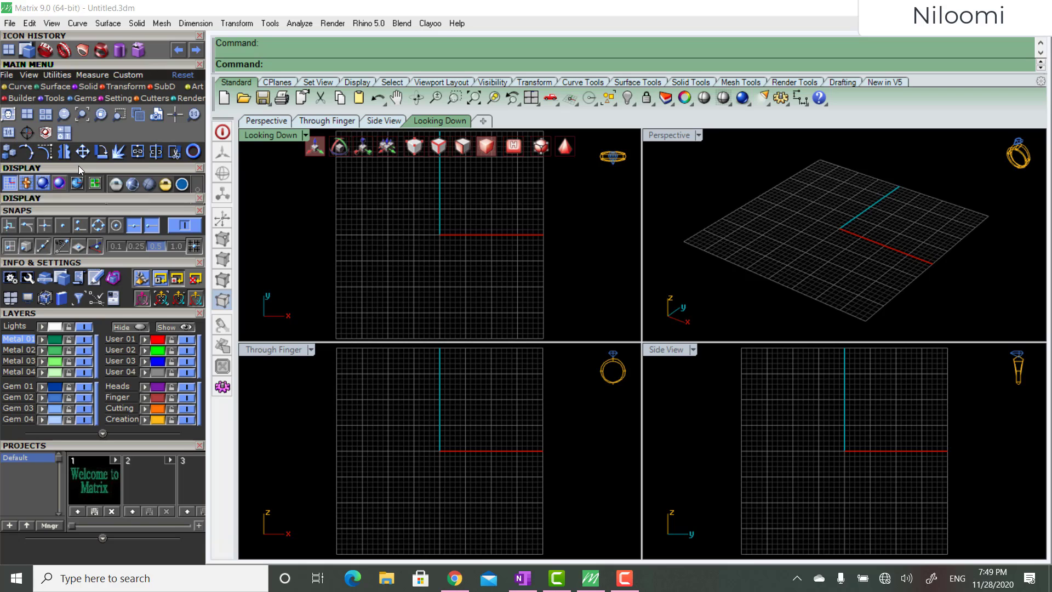
click(77, 179)
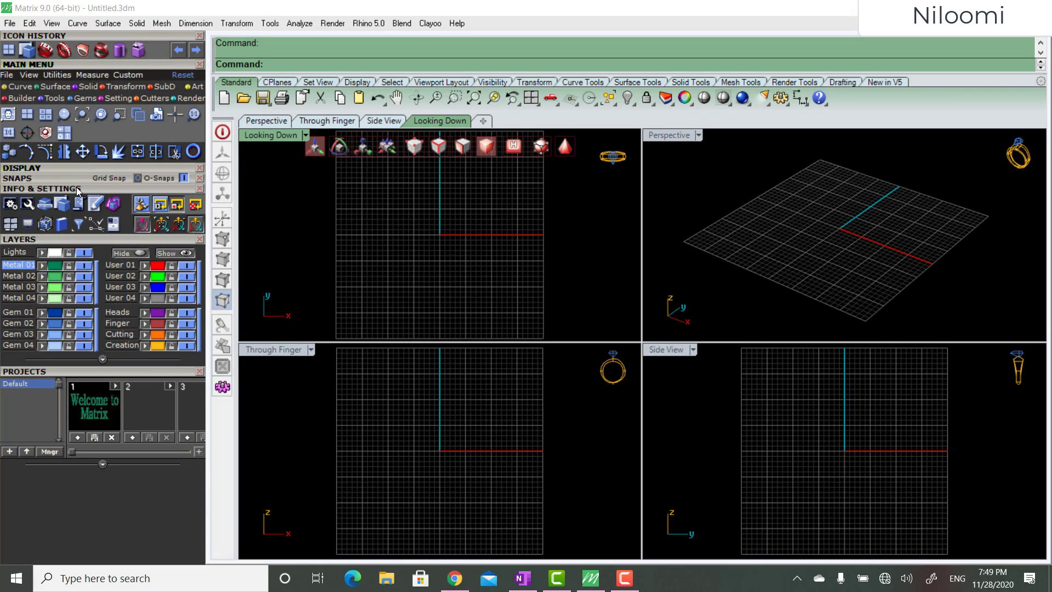
click(76, 189)
click(77, 198)
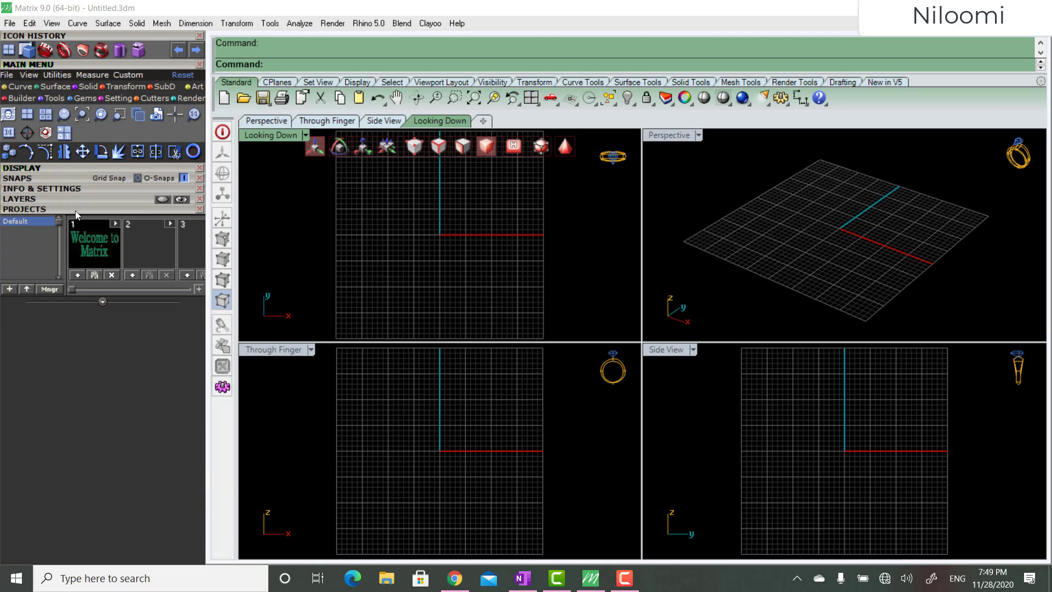
click(75, 210)
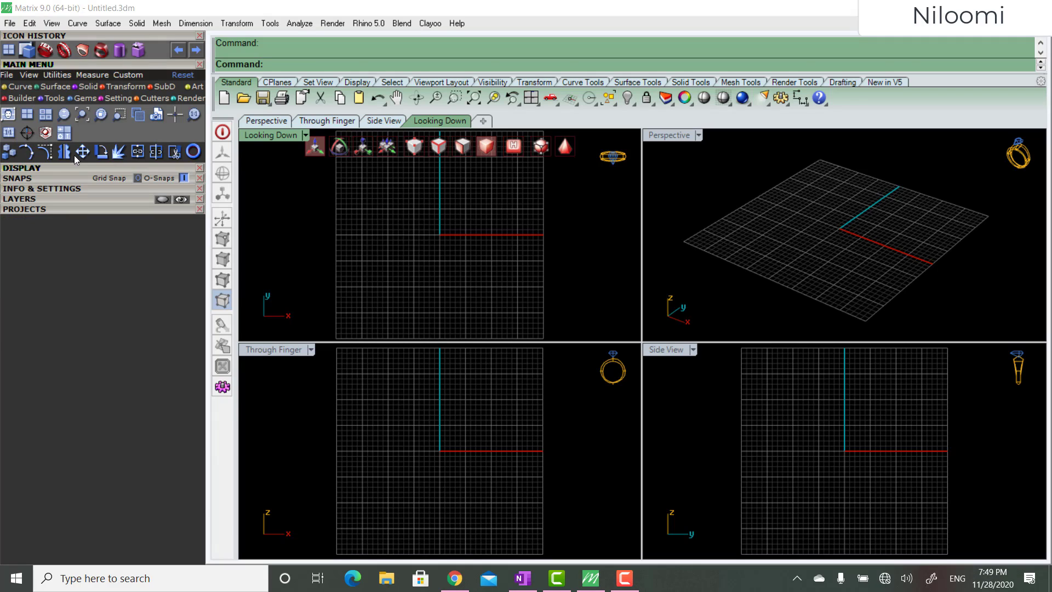
click(78, 63)
click(78, 37)
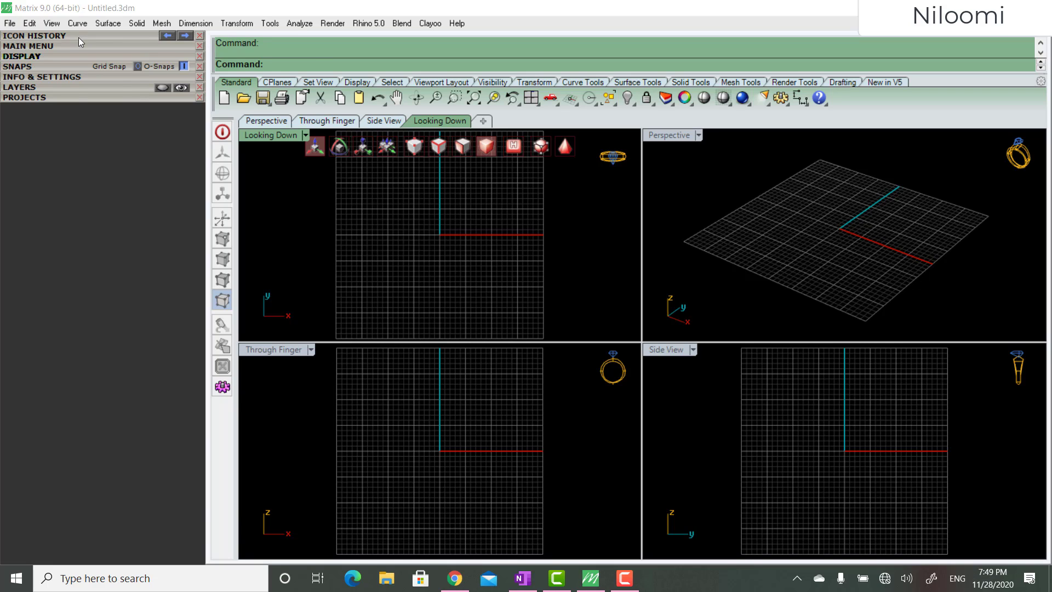
Expand the Icon History, Main Menu, Display and Snaps sections of the sidebar to examine their tools.
click(78, 37)
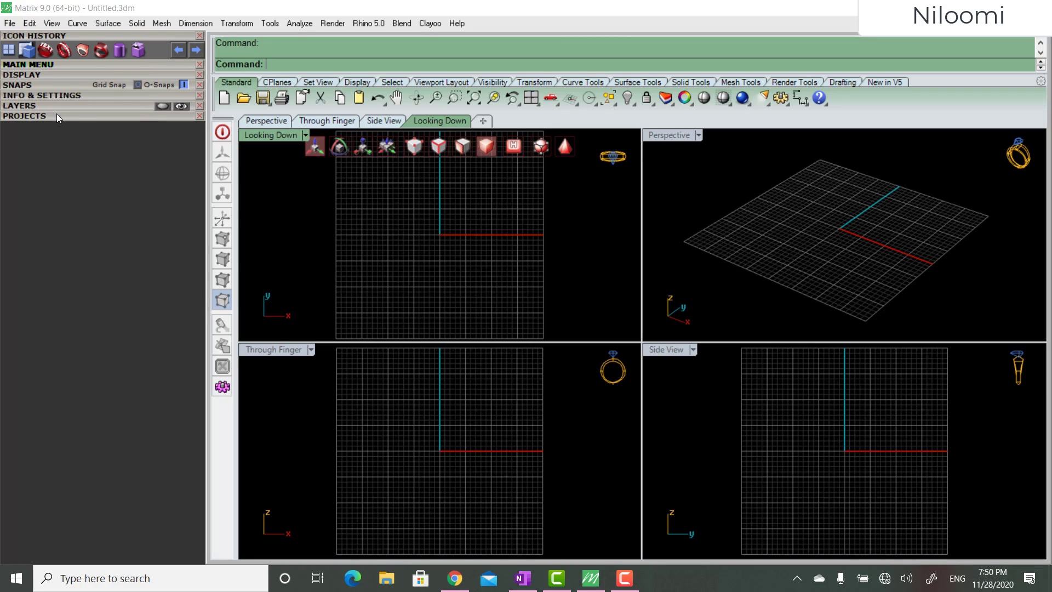
click(61, 66)
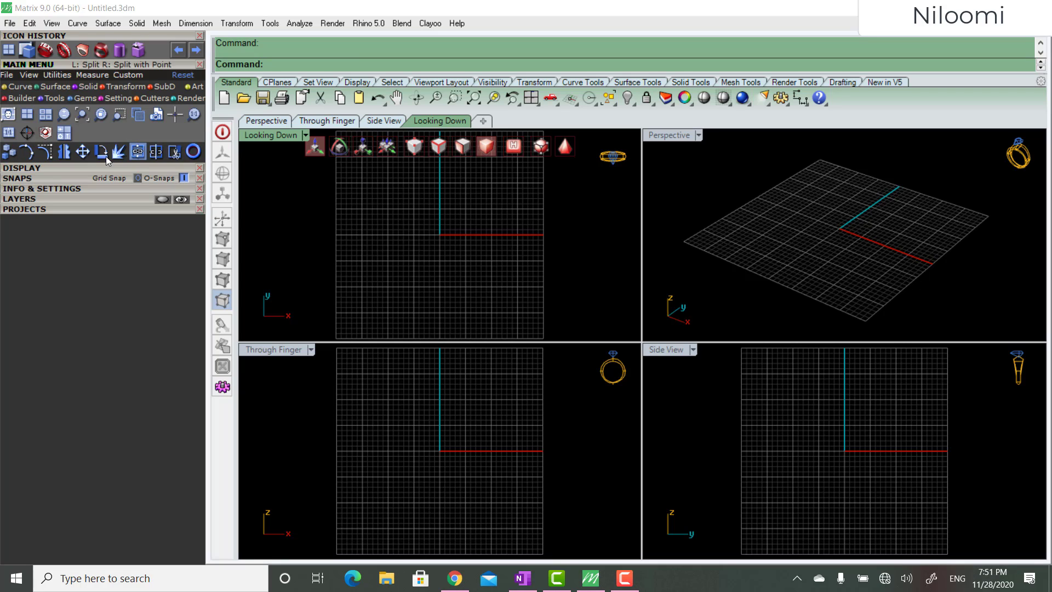
click(21, 169)
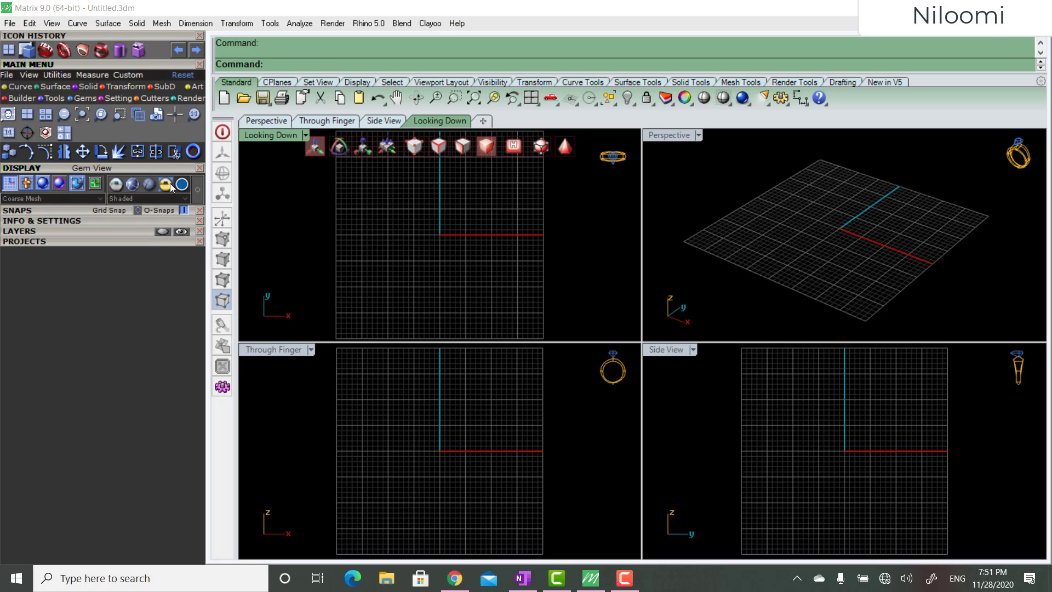
click(31, 213)
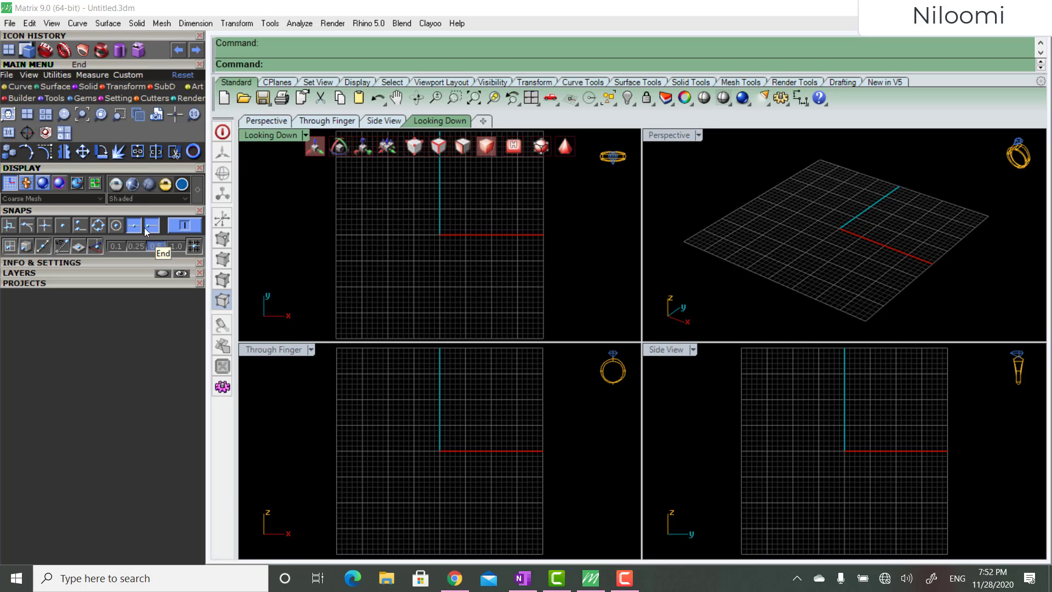
Collapse the Snaps, Display, Main Menu and Icon History sections of the sidebar.
click(45, 211)
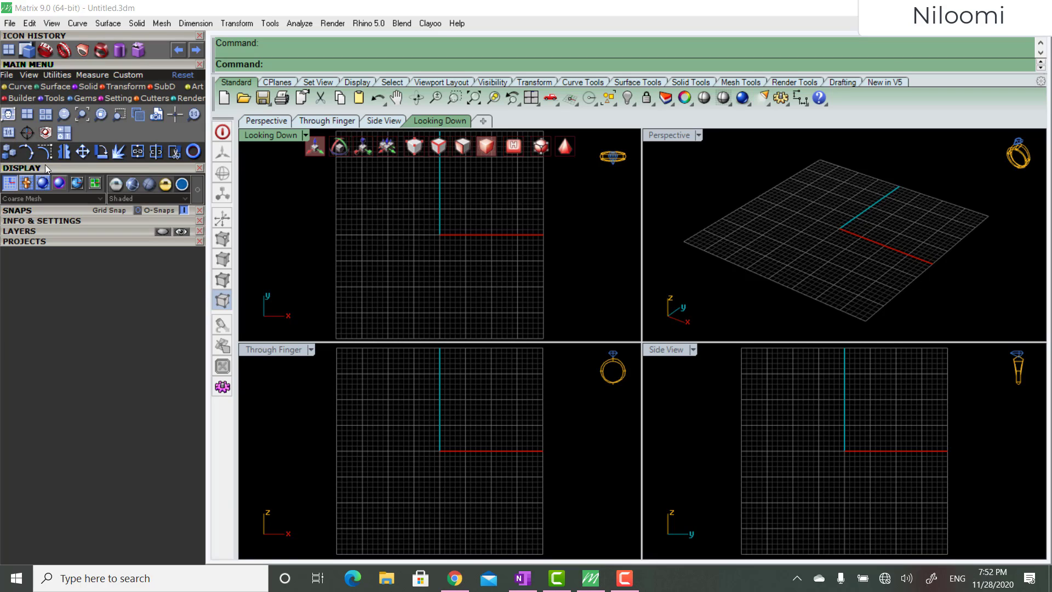
click(45, 167)
click(58, 65)
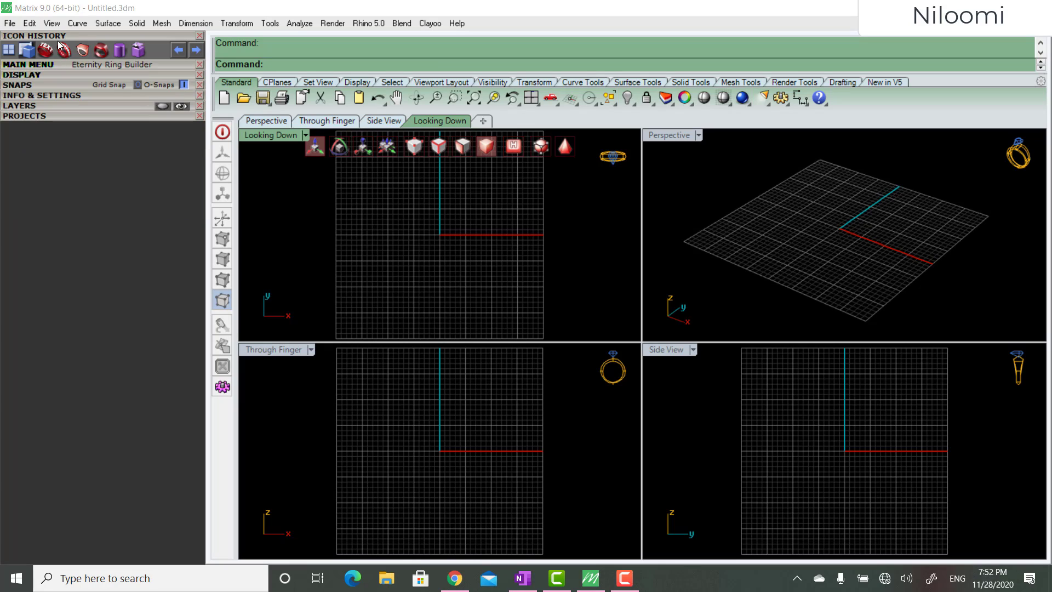
click(57, 38)
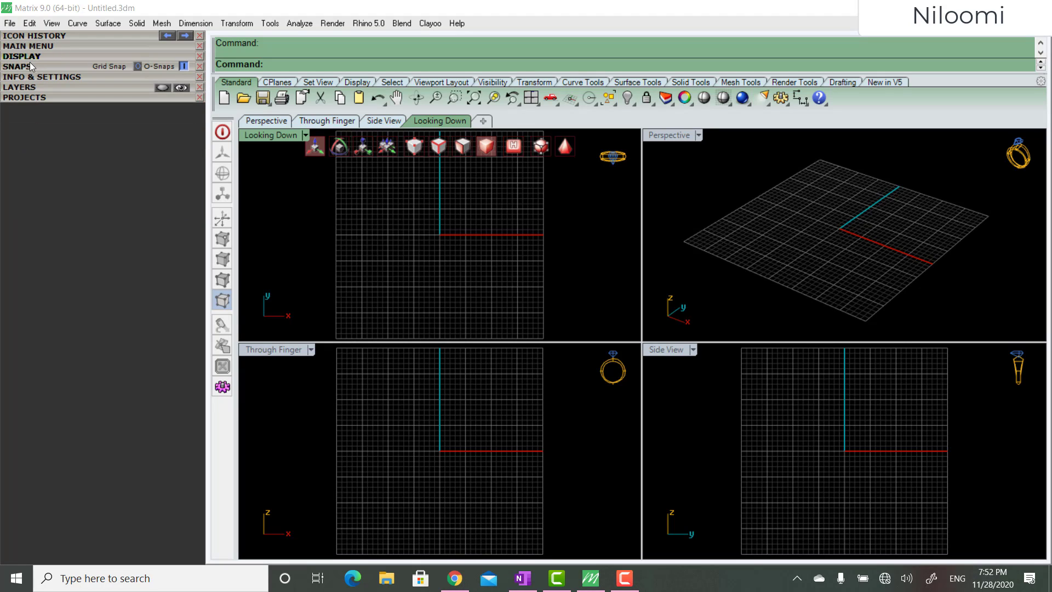
Expand the Info & Settings and Layers sections and try to turn off the Metal 01 layer.
click(27, 78)
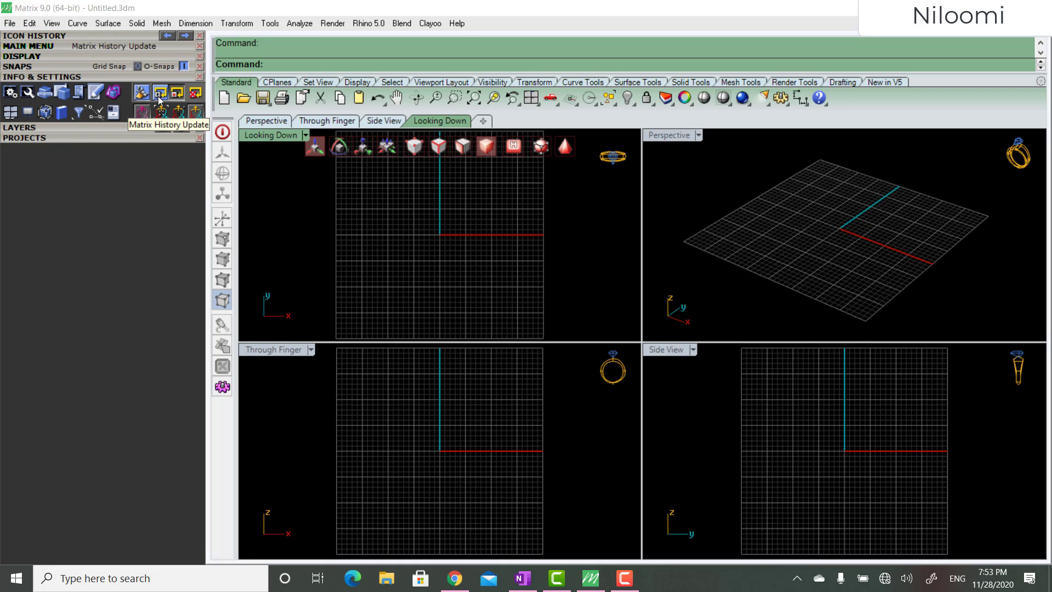
click(68, 128)
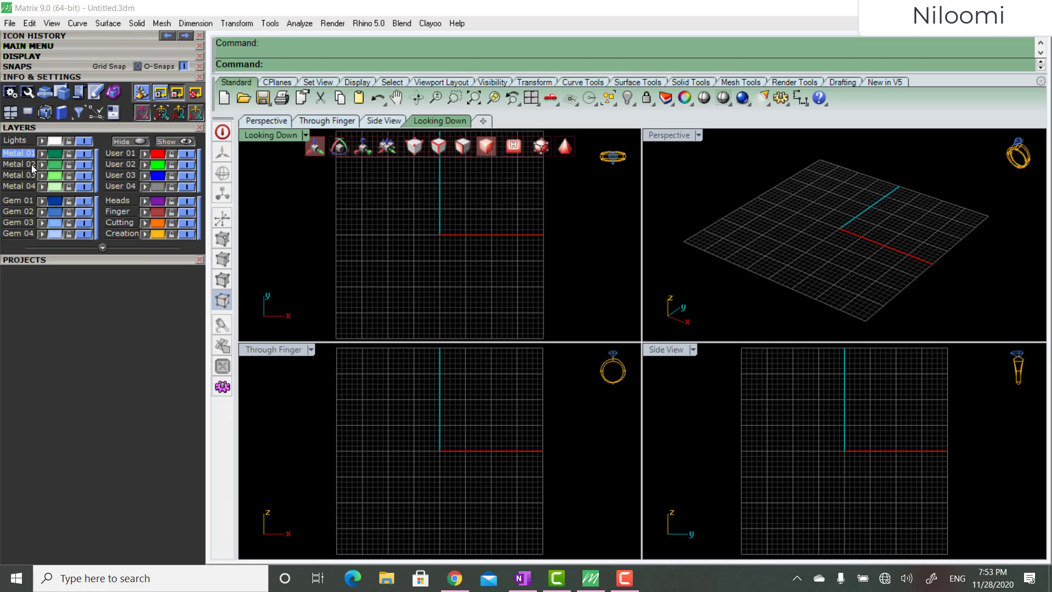
click(80, 154)
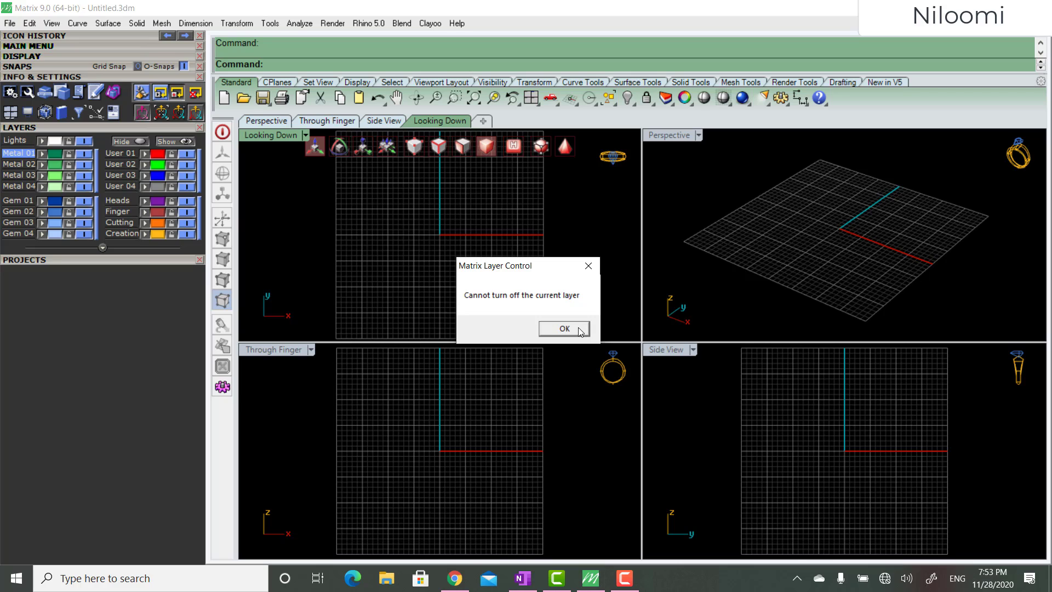
click(564, 328)
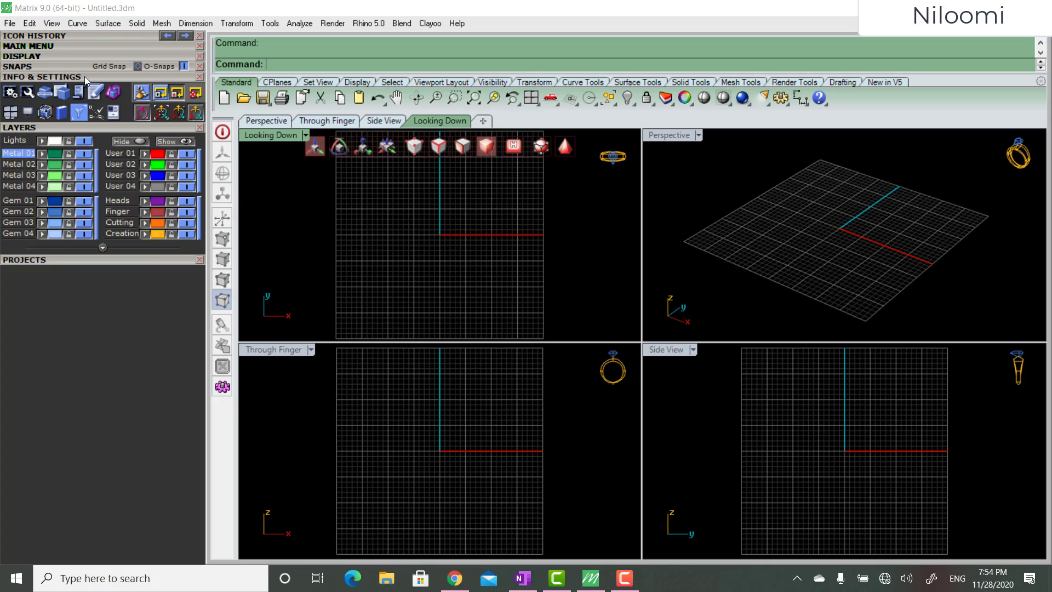
Collapse the Info & Settings and Layers sections, and expand Projects to examine it before collapsing it again.
click(65, 77)
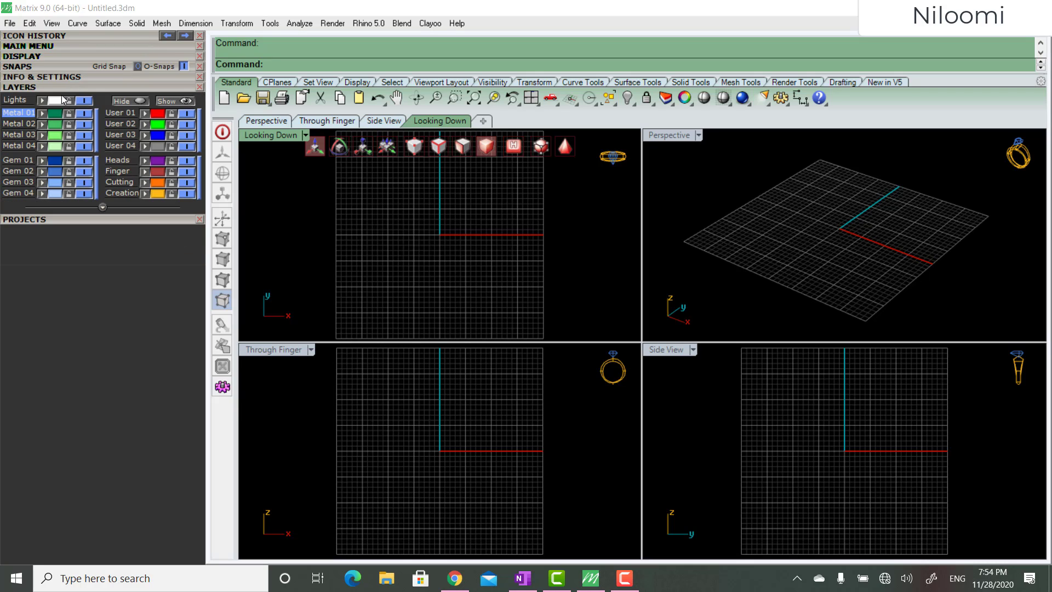
click(60, 89)
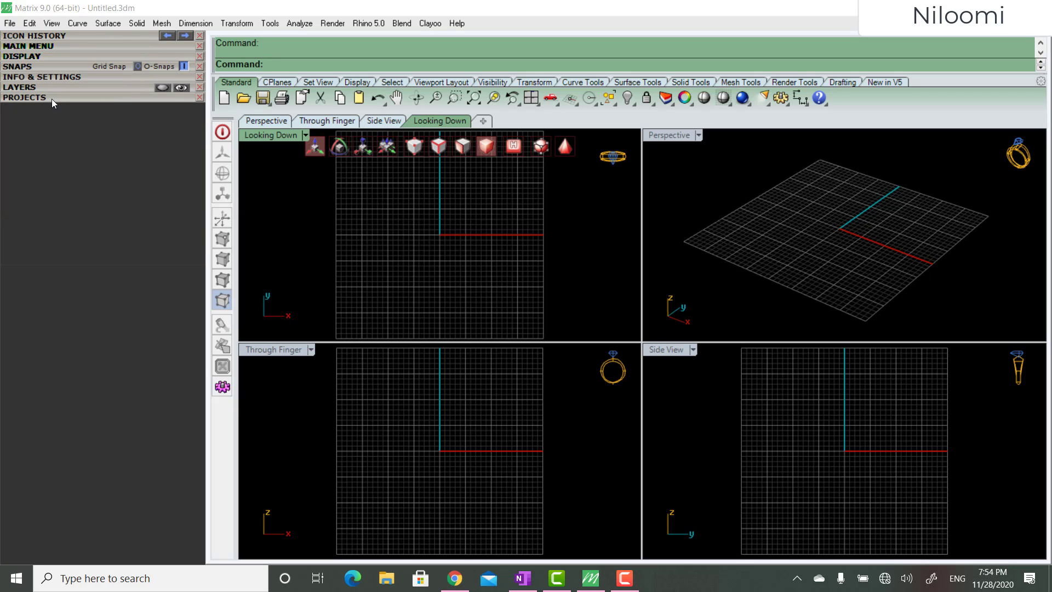
click(51, 99)
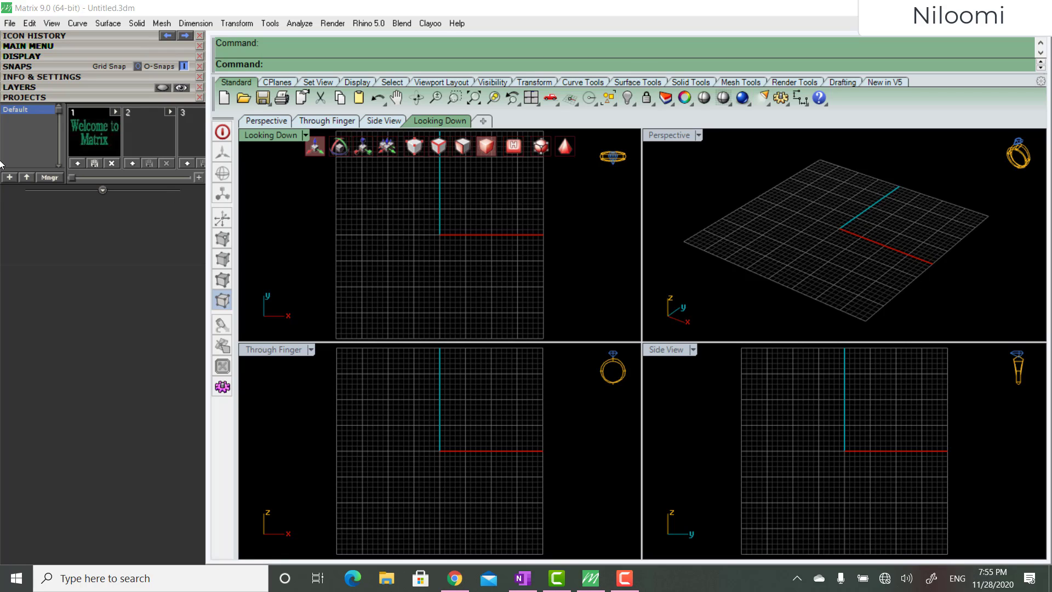
click(45, 97)
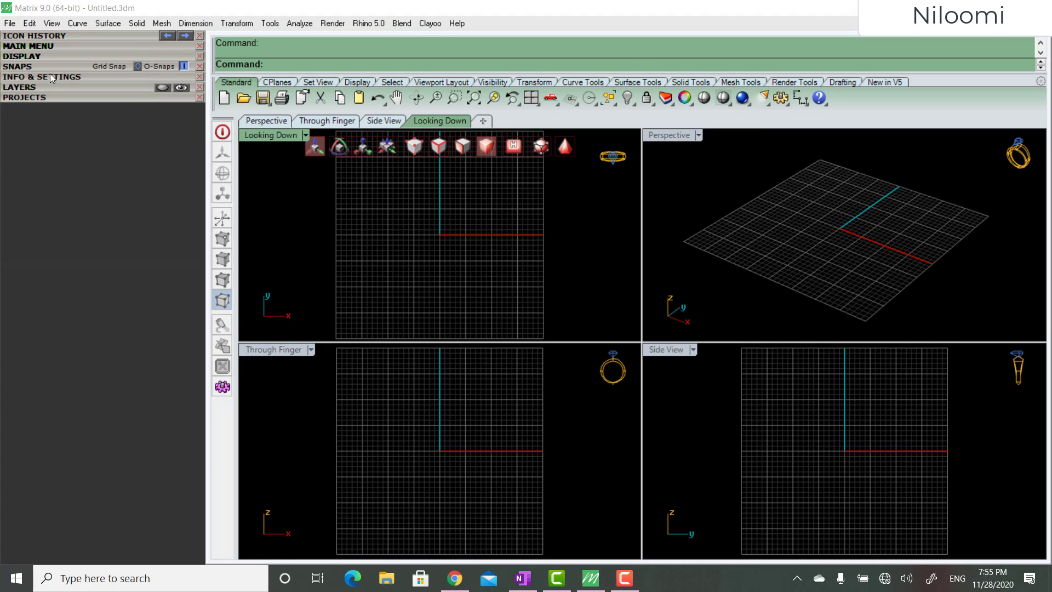
Expand the Main Menu section and show its Curve tools.
click(58, 45)
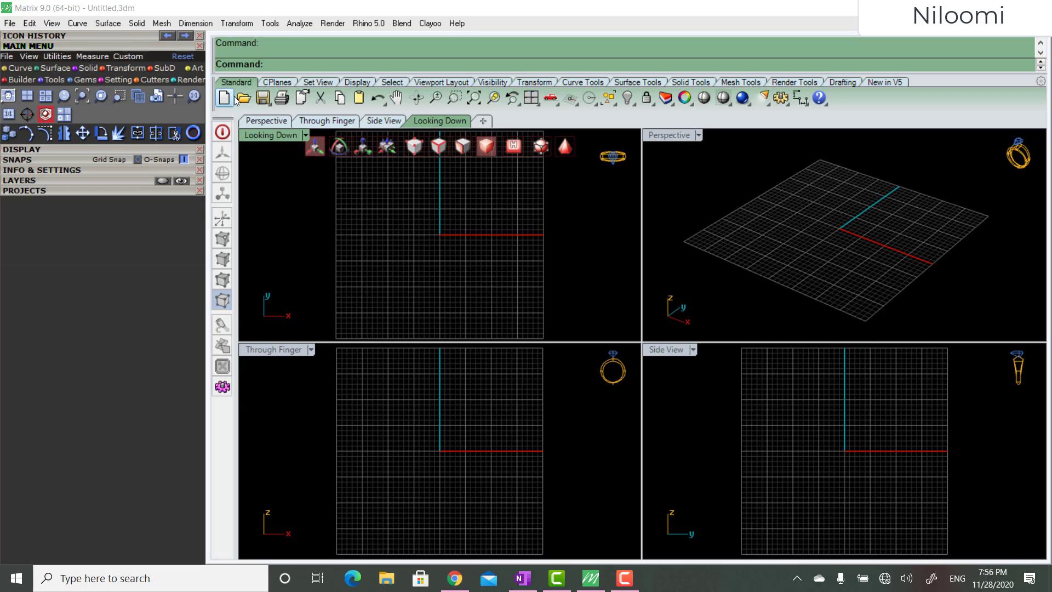
click(17, 68)
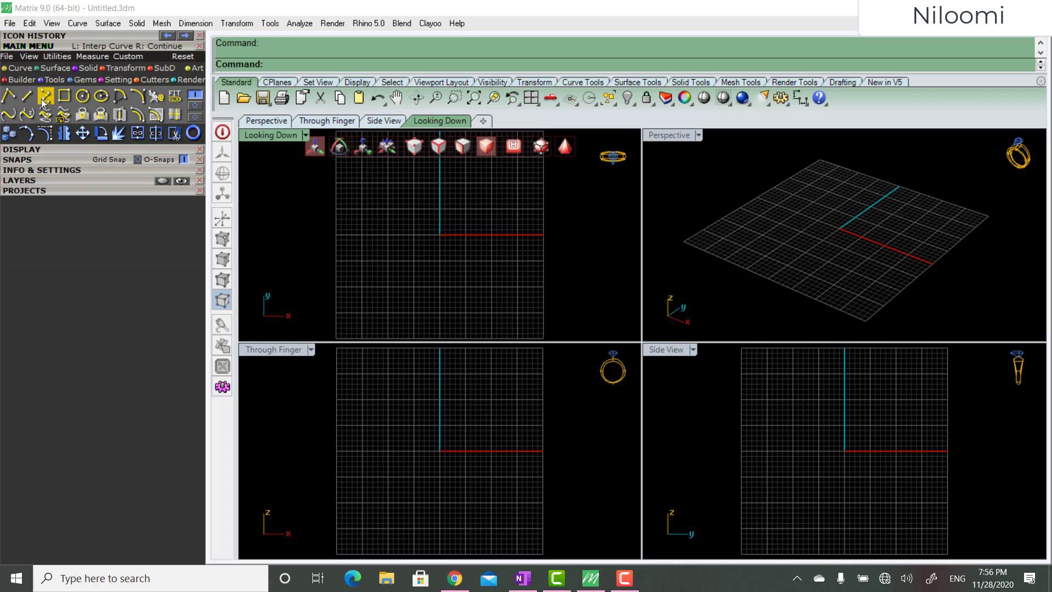
Browse the main menu's Transform and SubD tool categories.
click(9, 96)
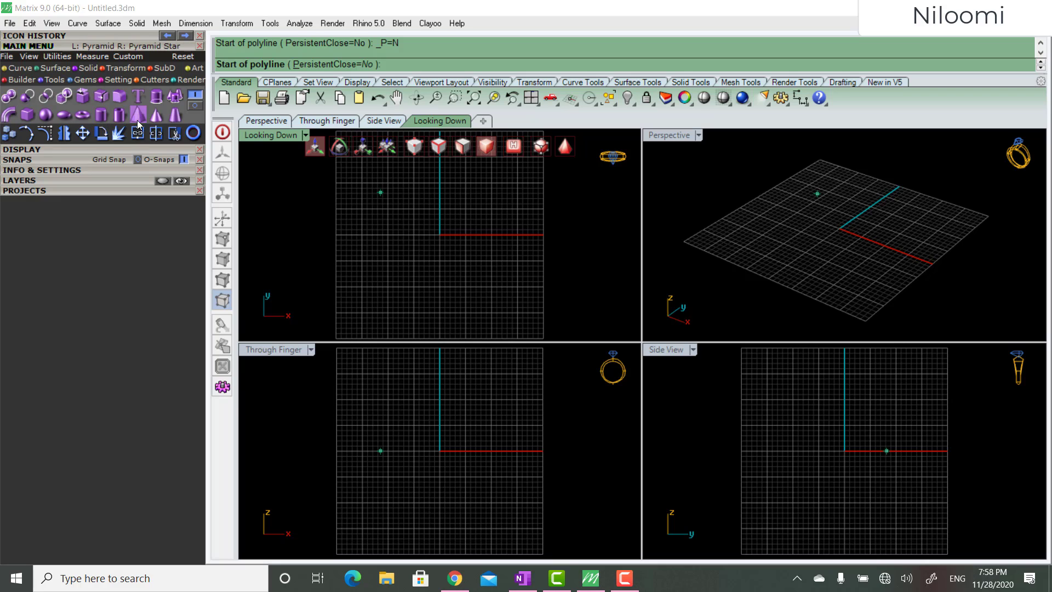
click(121, 69)
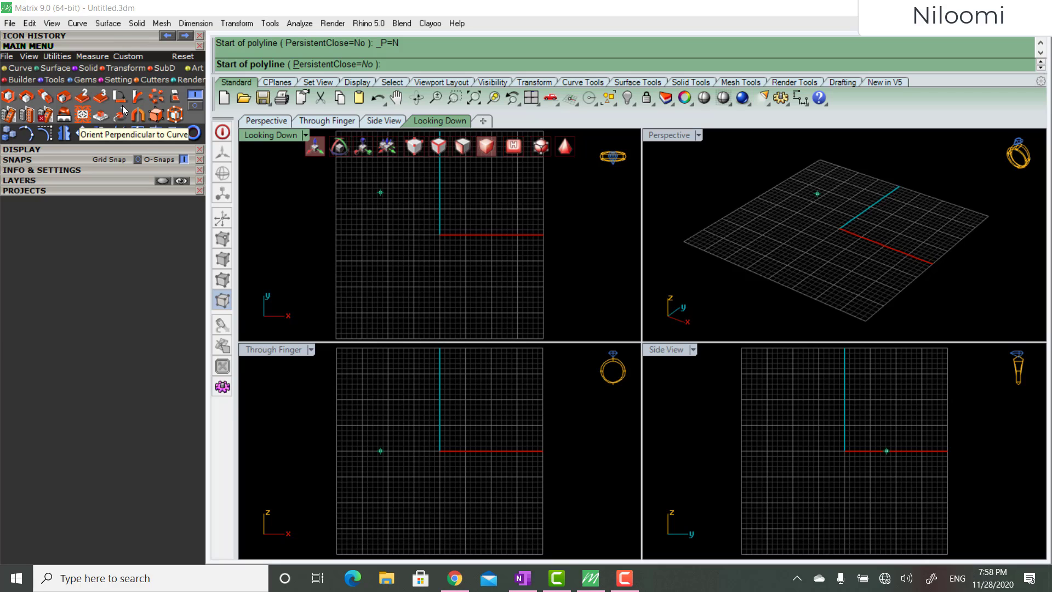
click(162, 69)
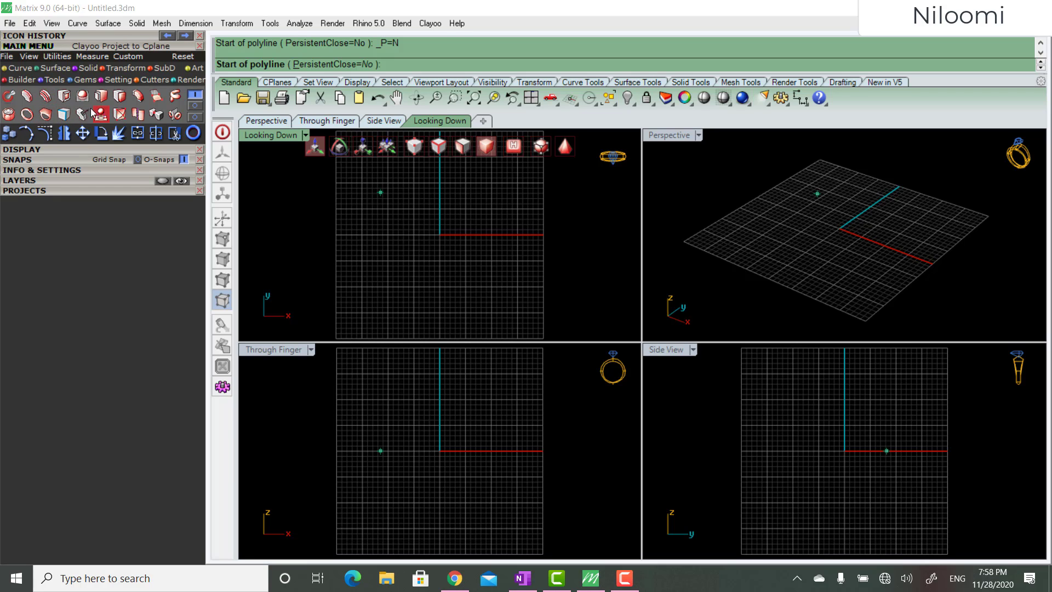
Preview the SubD Signet Ring with its default US size 7 settings, inspect it in the Perspective viewport, and cancel it.
click(49, 113)
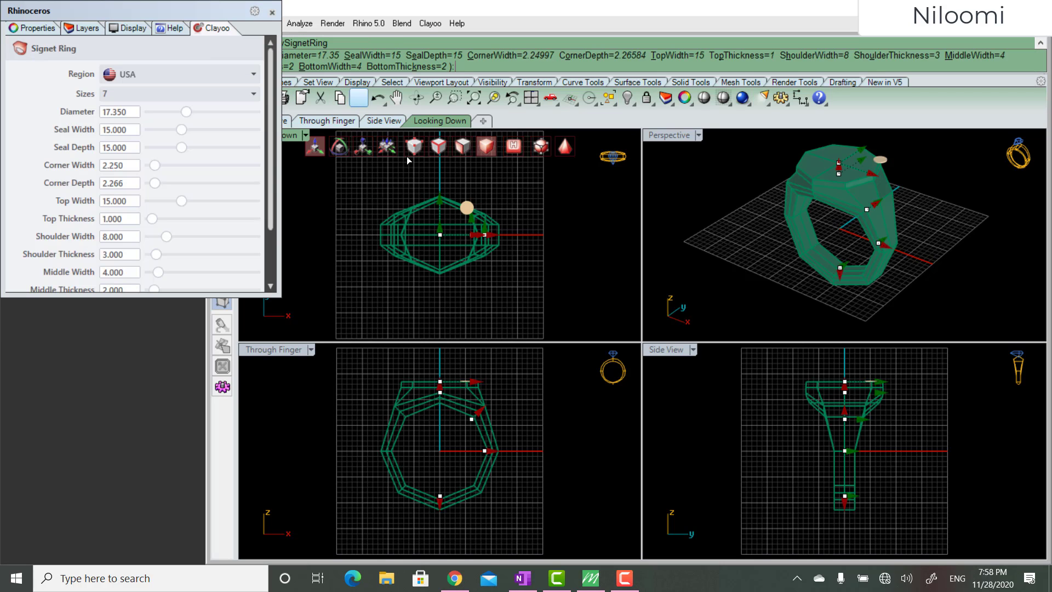
click(273, 15)
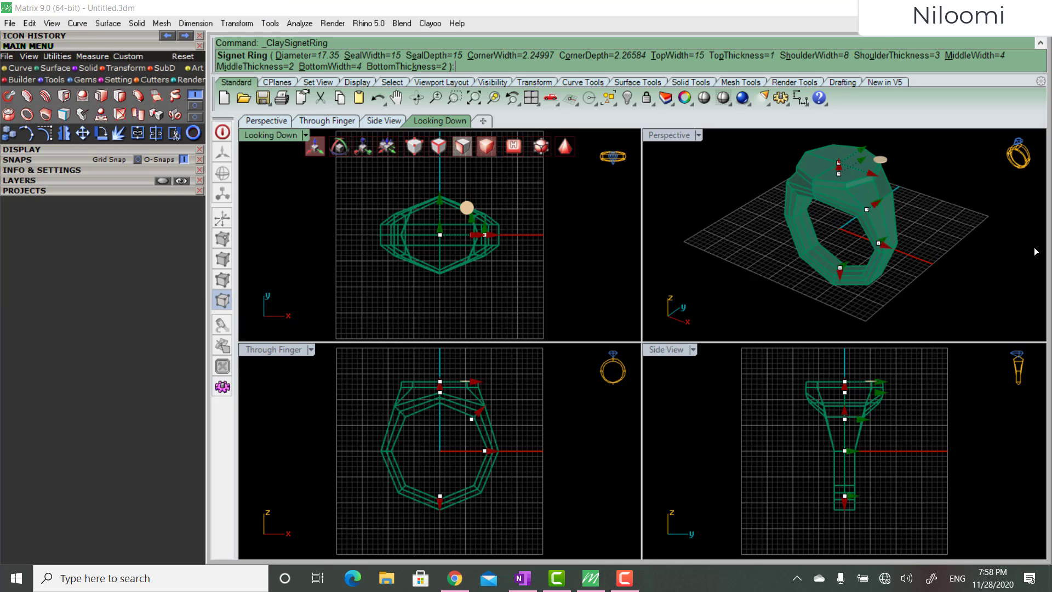
click(841, 173)
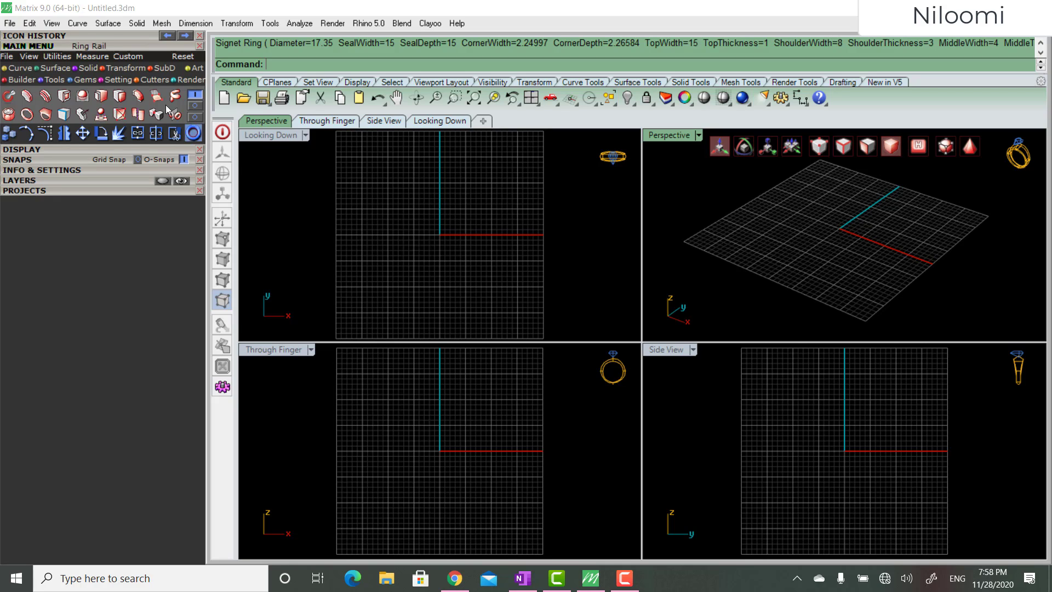
click(48, 119)
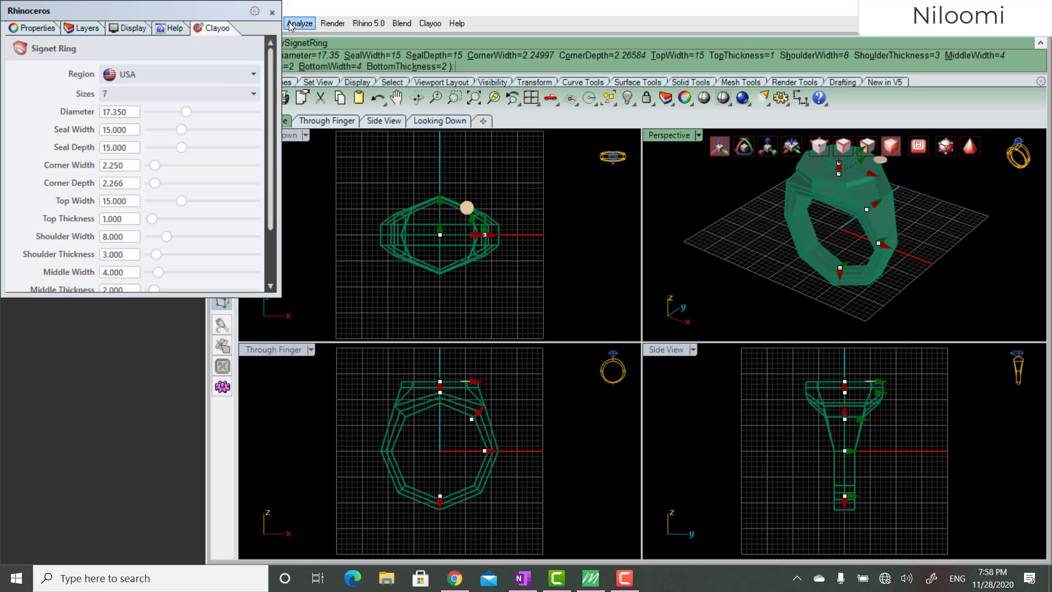
click(273, 13)
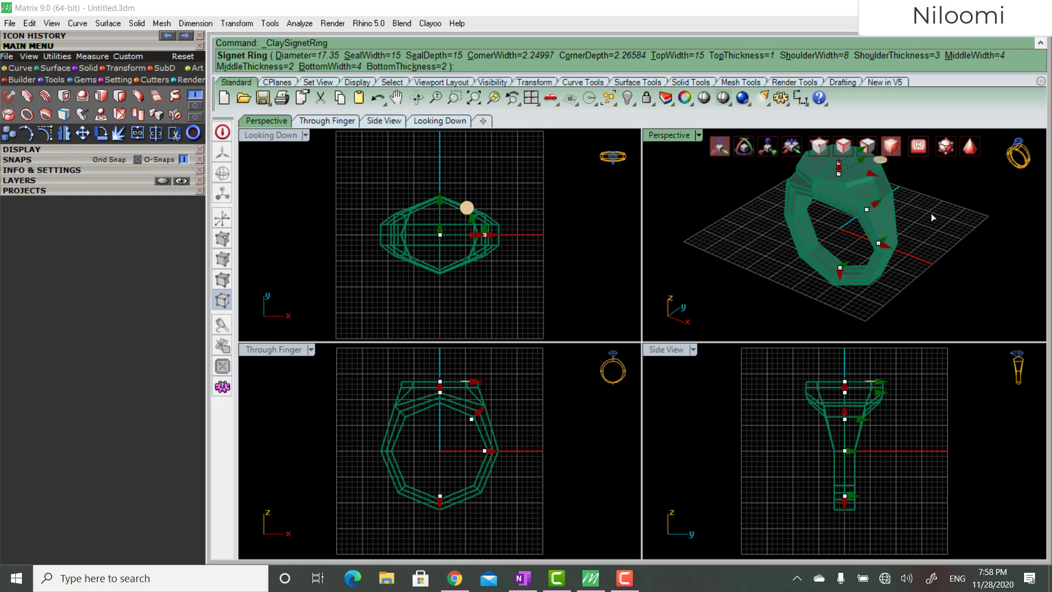
right_drag(931, 211, 892, 289)
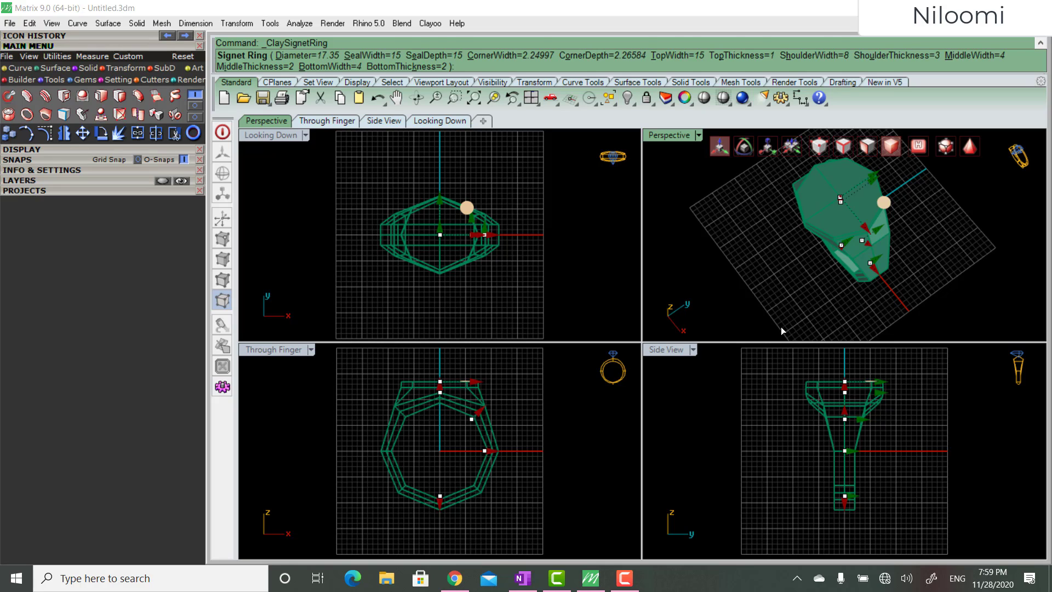
key(Escape)
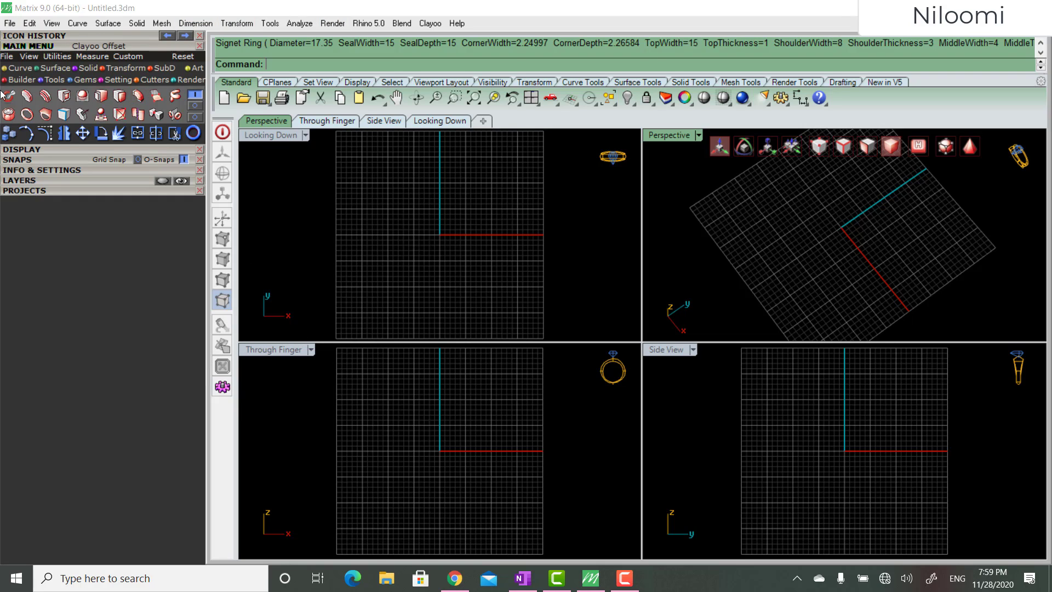
Browse the main menu's Builder, Tools and Gems tool categories.
click(22, 80)
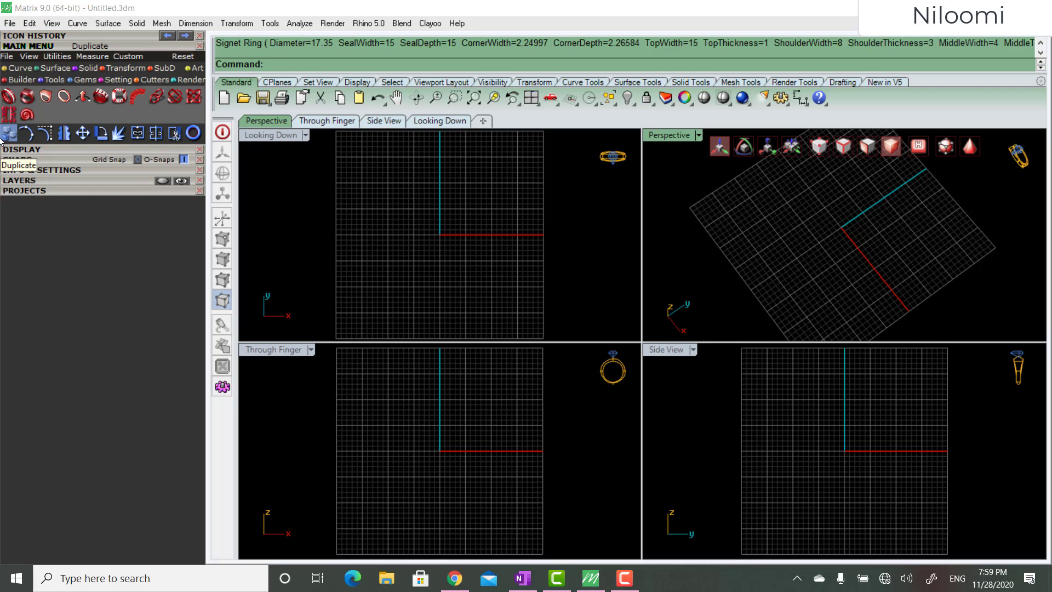
click(50, 80)
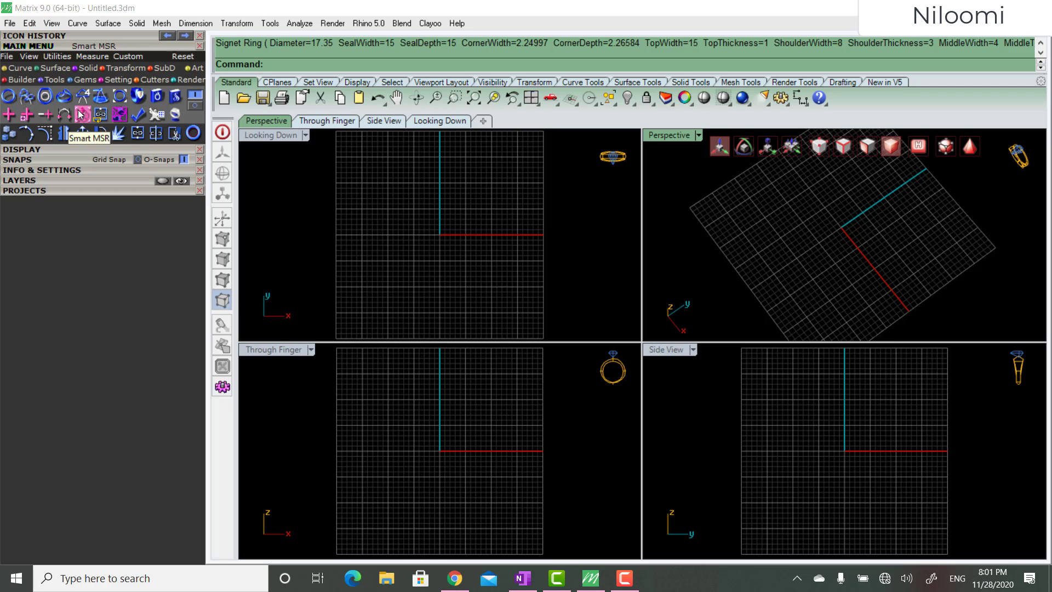
click(83, 79)
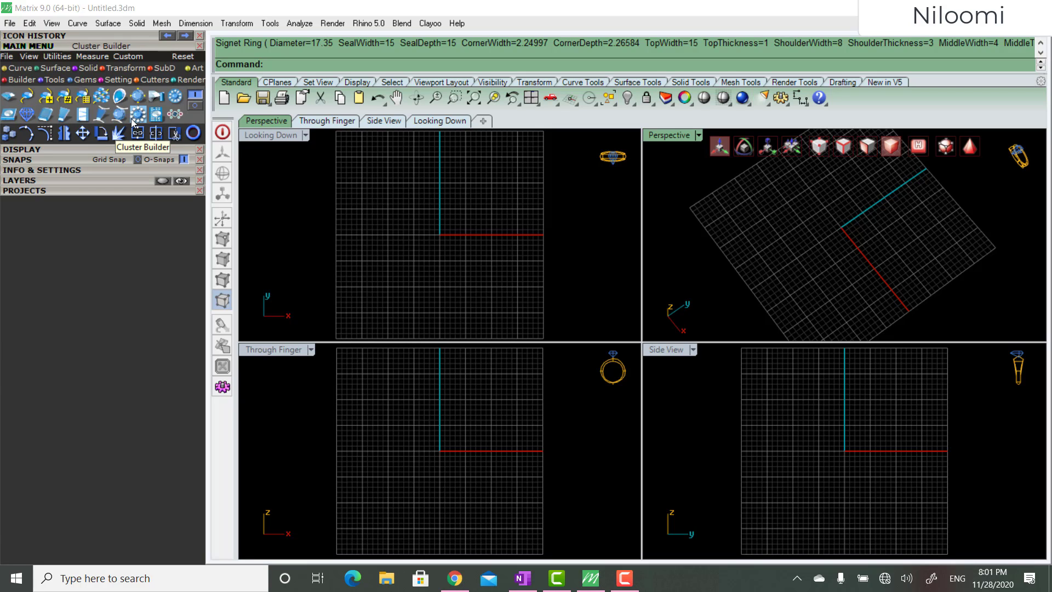
Compare the main menu's Setting and Cutters tool categories and show the Render tools.
click(119, 83)
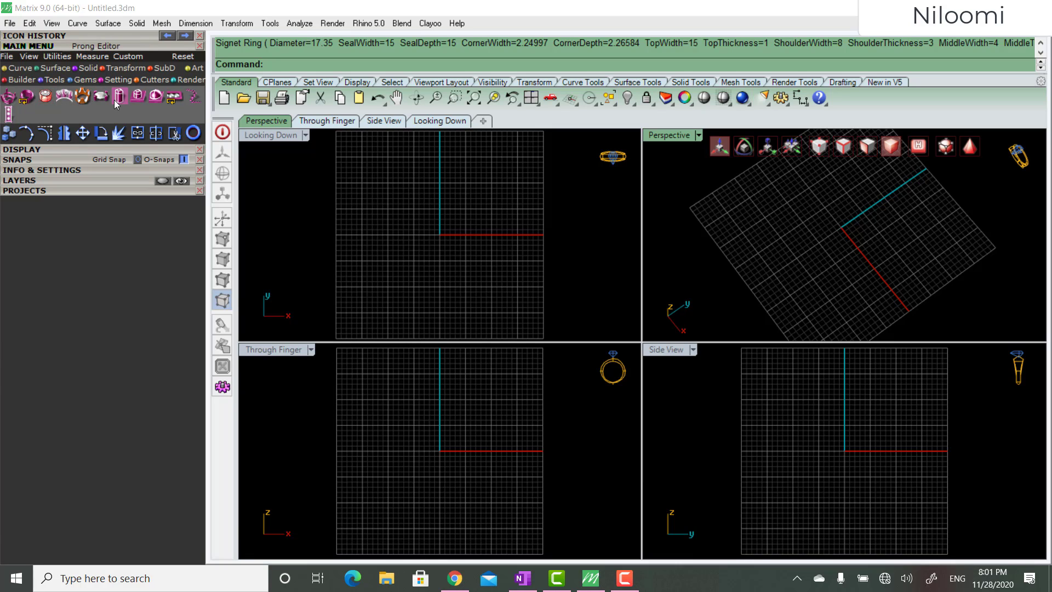
click(148, 80)
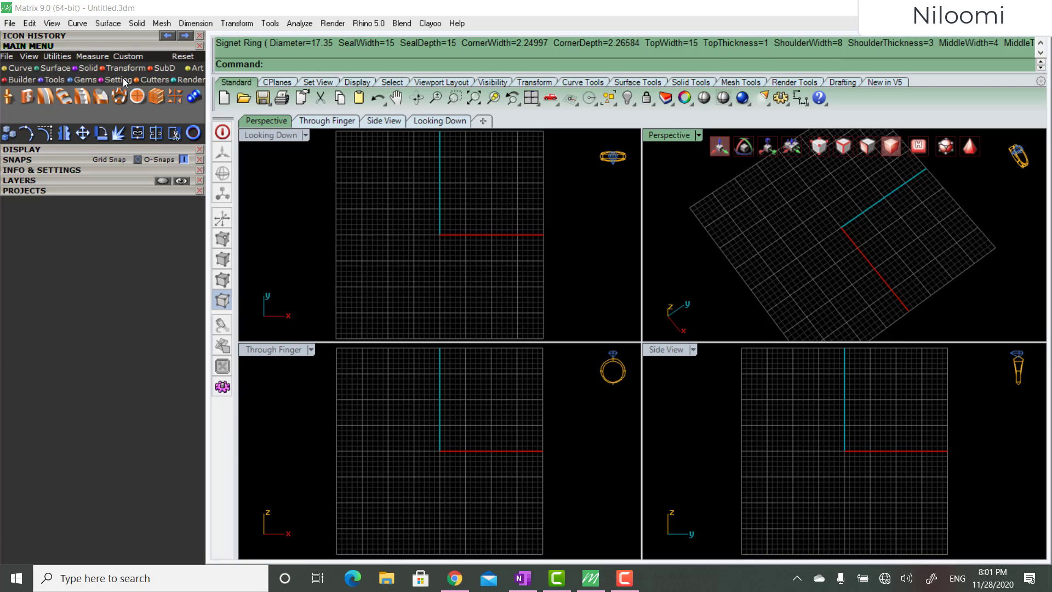
click(122, 79)
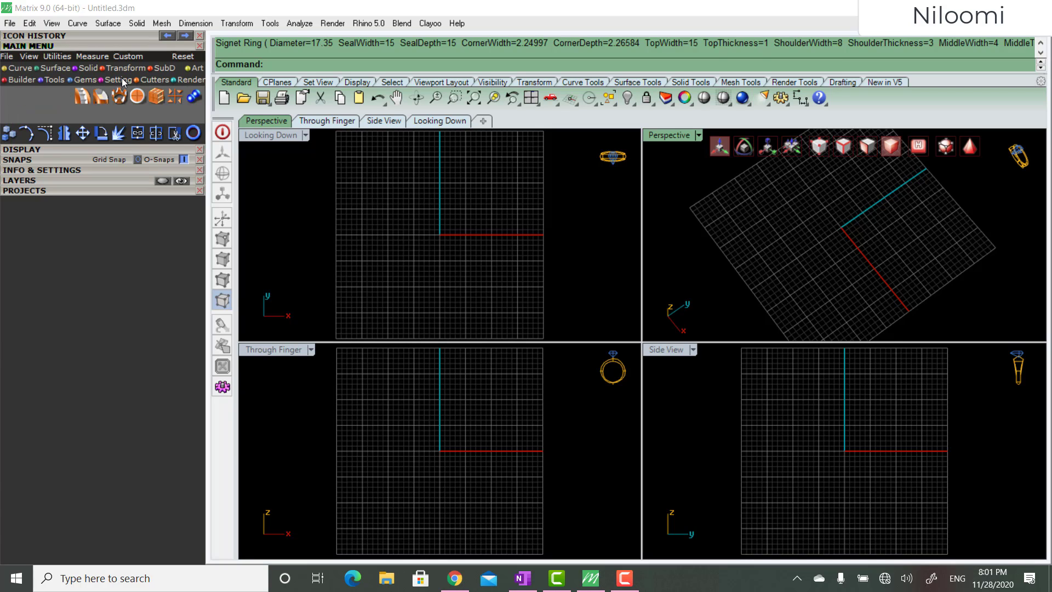
click(151, 80)
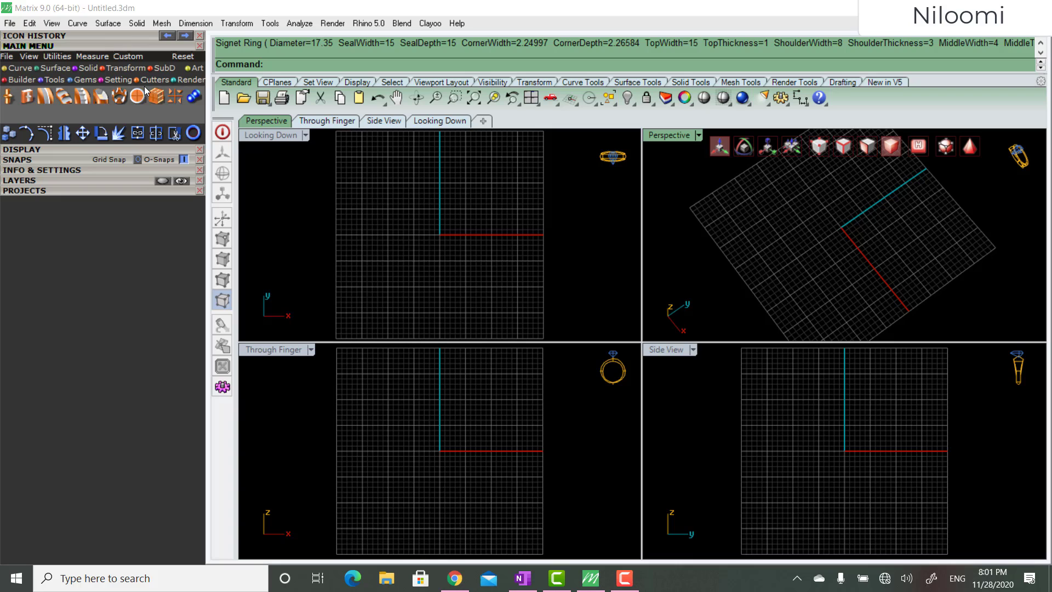
click(114, 80)
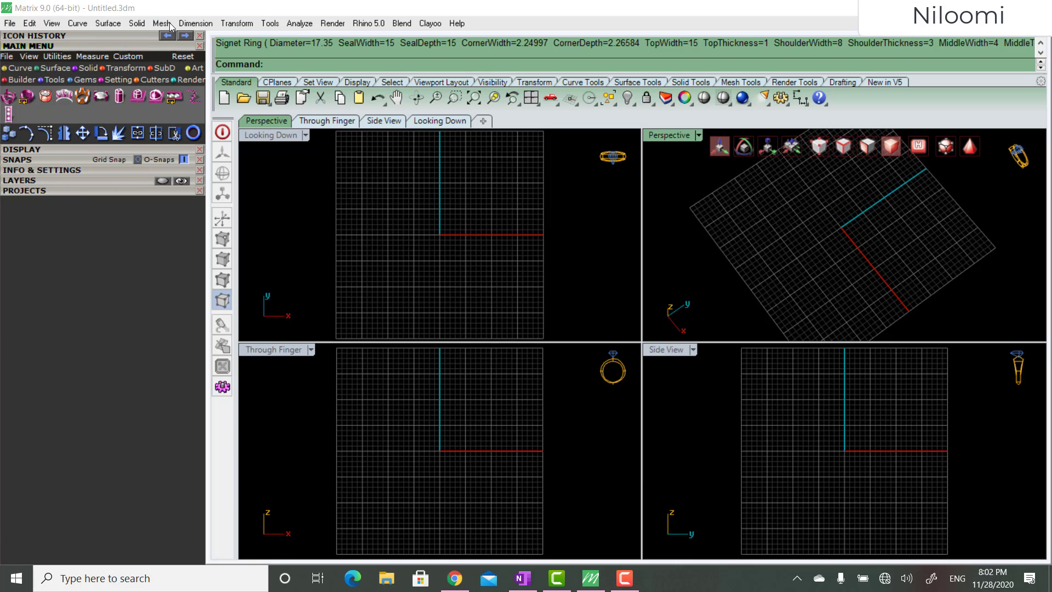
click(144, 79)
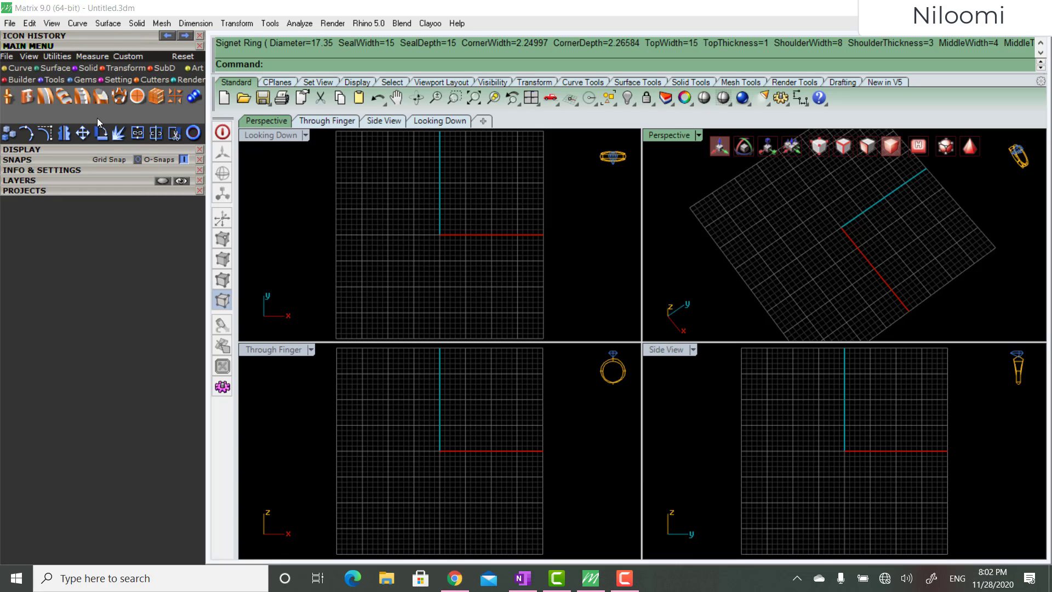
click(186, 80)
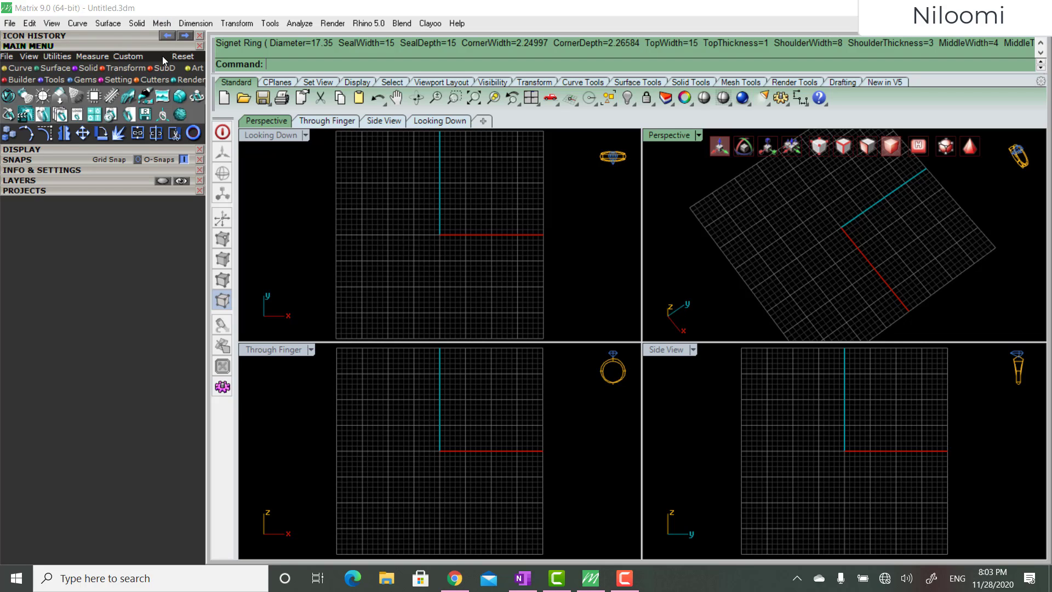
Reset the viewports to their default views and show the Art tools followed by the Curve tools.
click(190, 58)
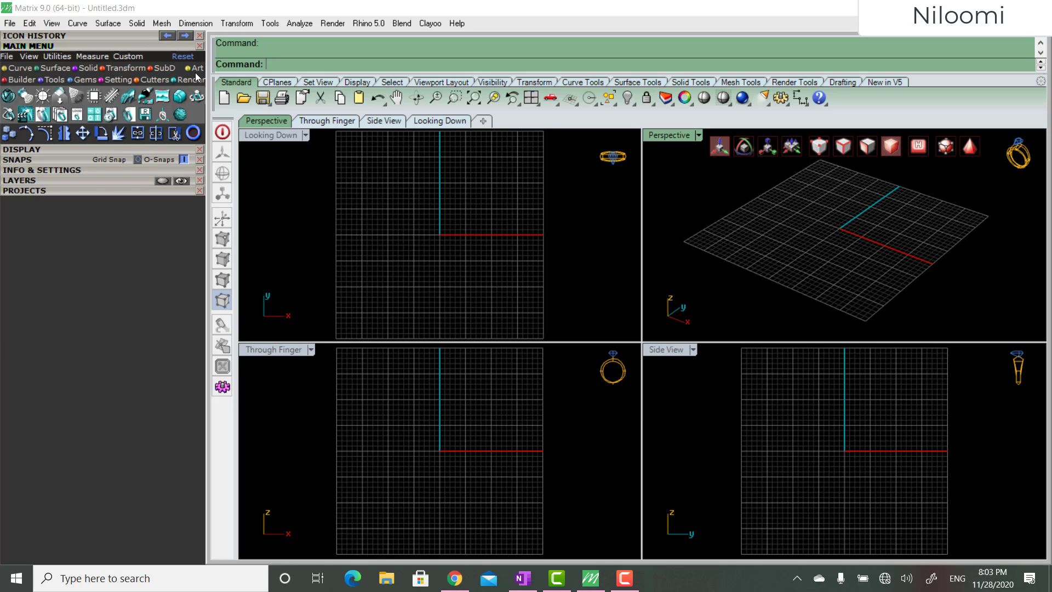
click(197, 70)
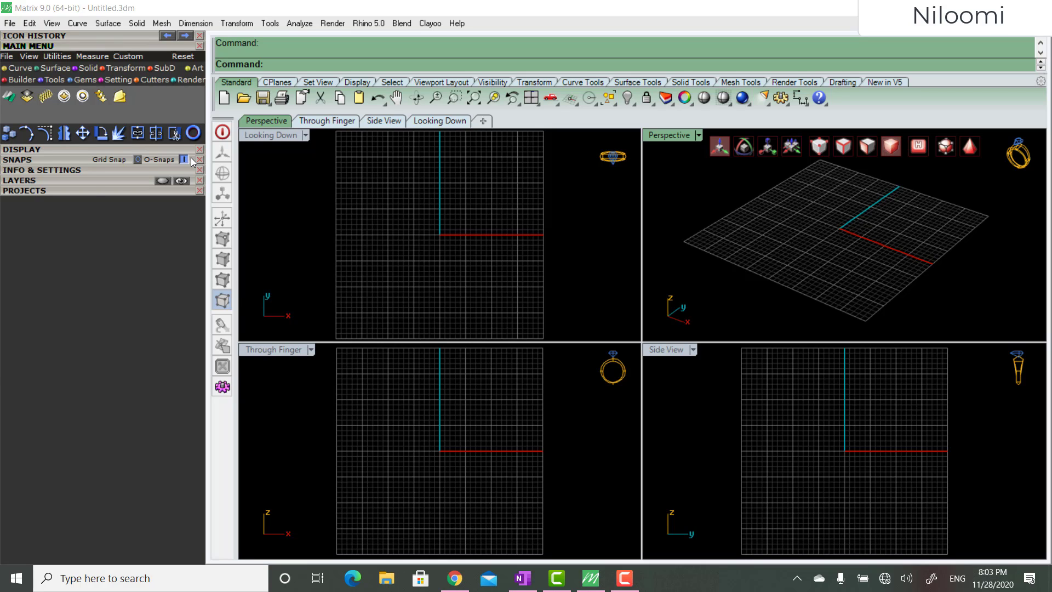
click(12, 70)
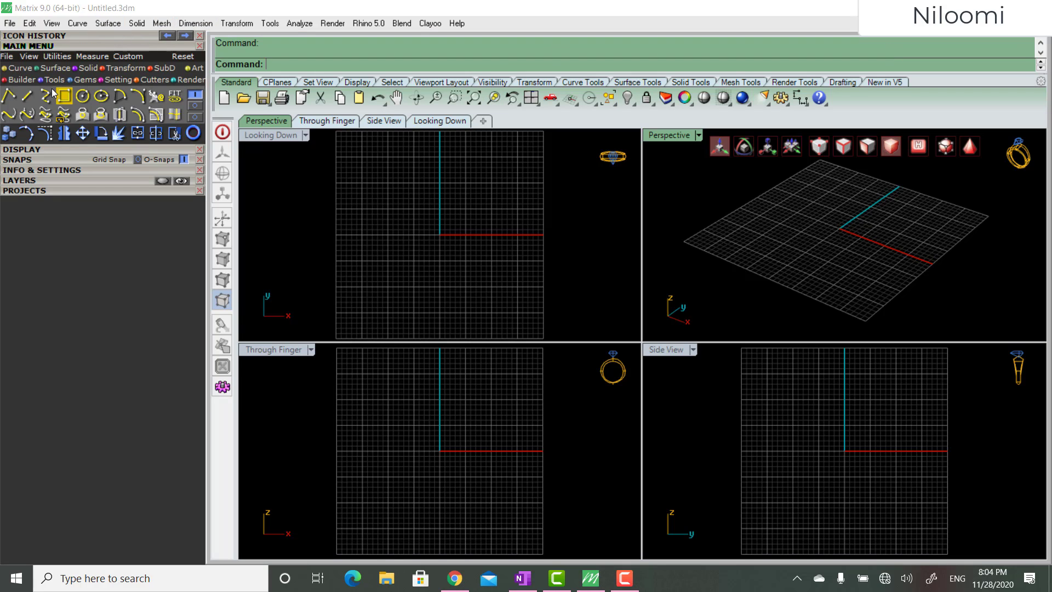
Draw an open, self-crossing zigzag polyline with eleven freehand points around the origin in the Looking Down viewport.
click(11, 97)
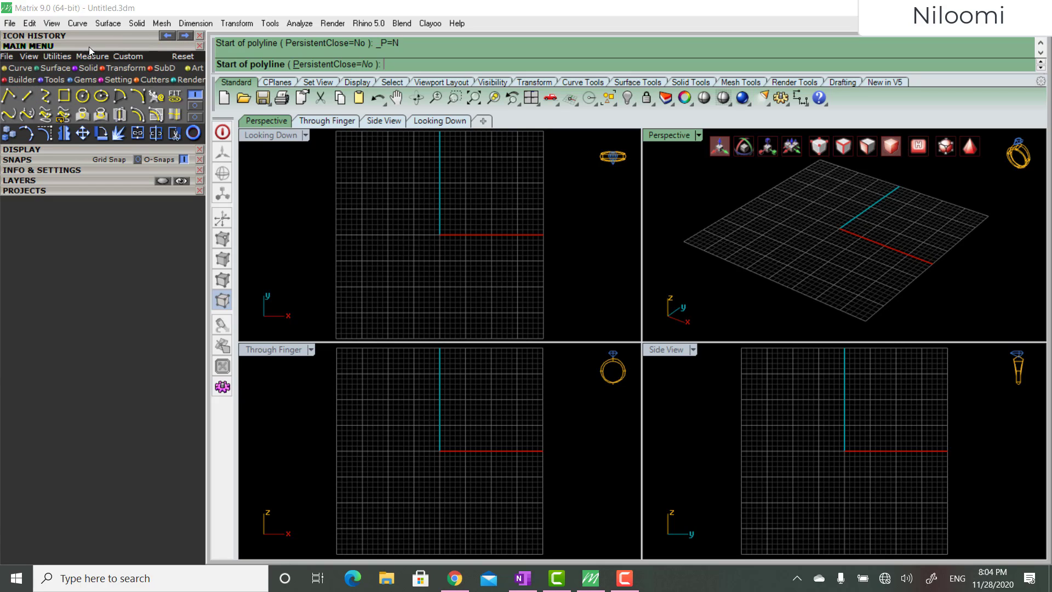
click(15, 102)
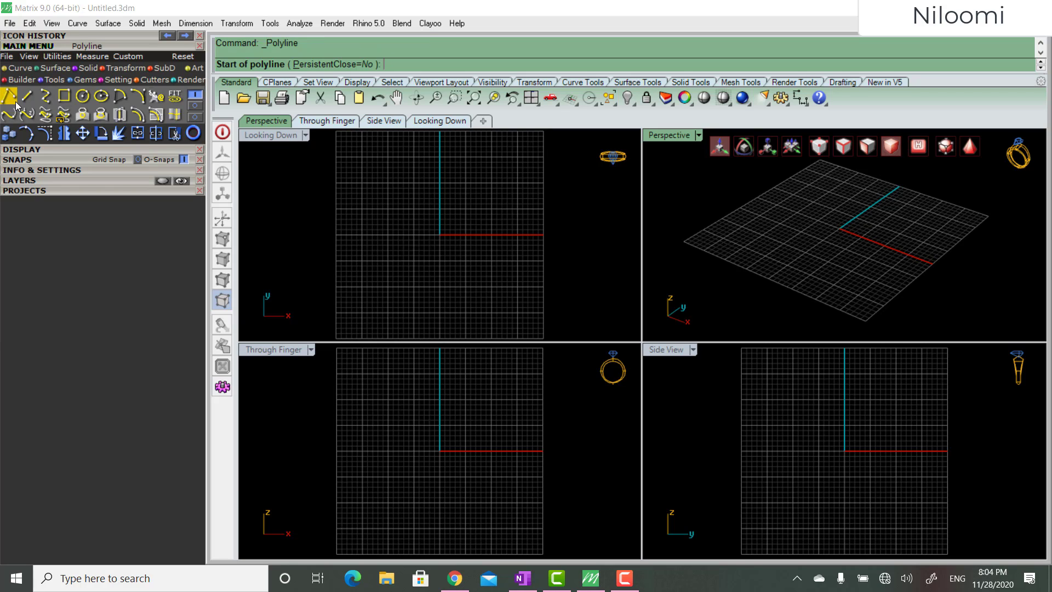
click(484, 181)
click(411, 187)
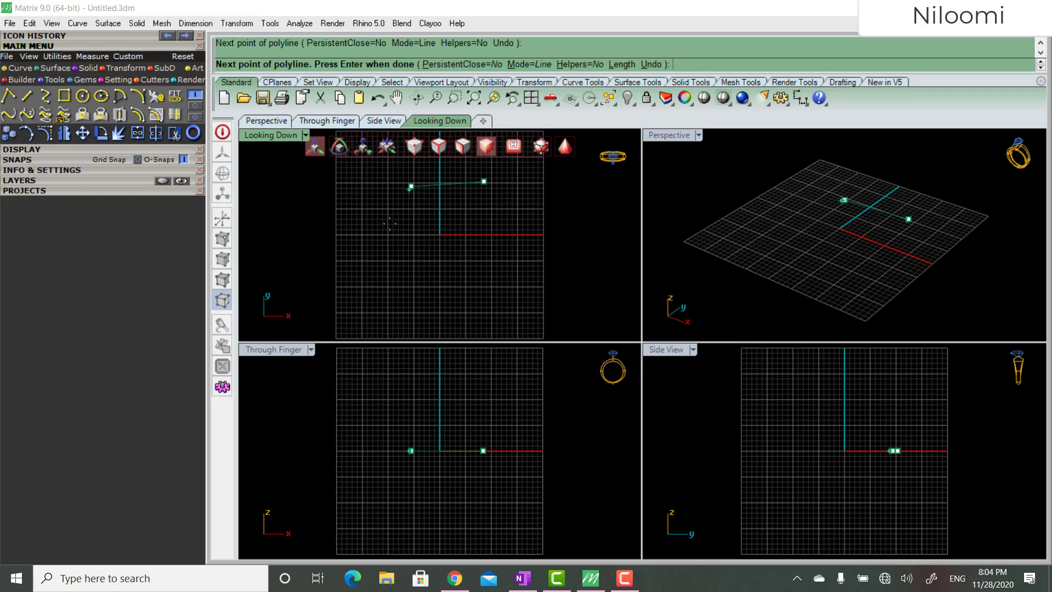
click(405, 253)
click(503, 244)
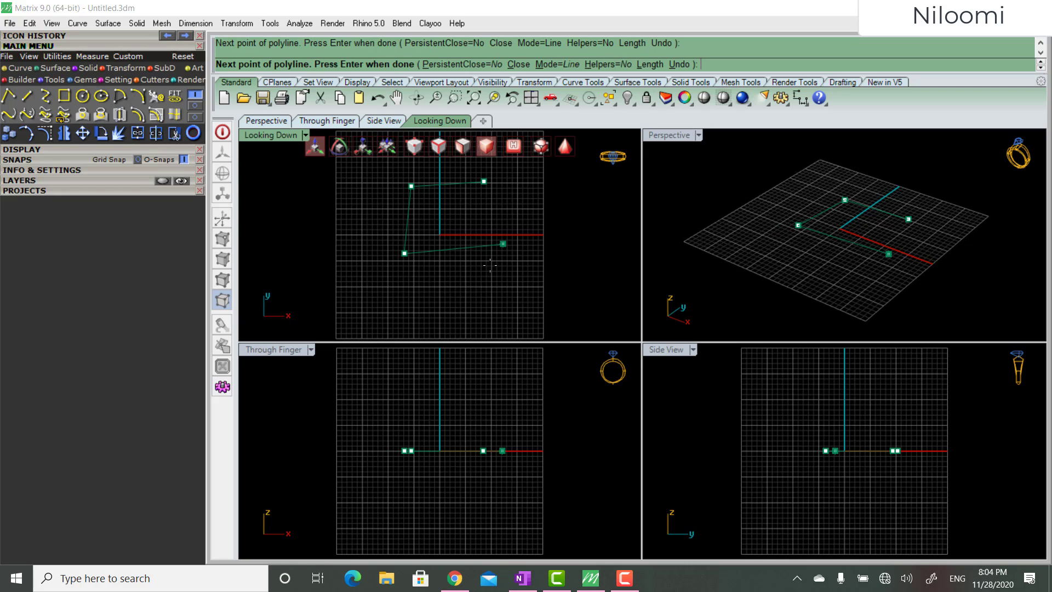
click(467, 295)
click(393, 293)
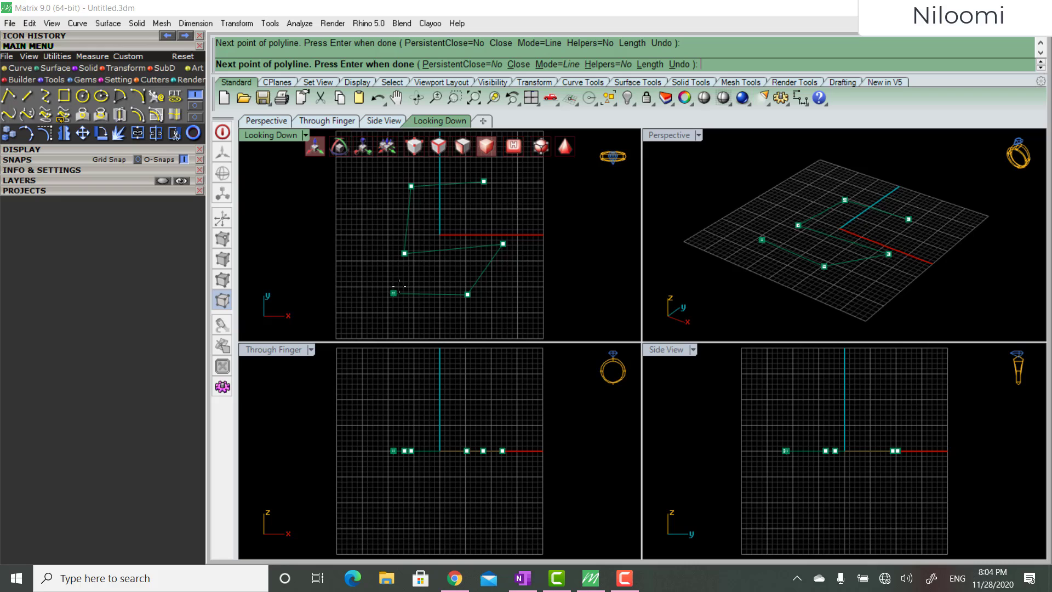
click(476, 226)
click(388, 230)
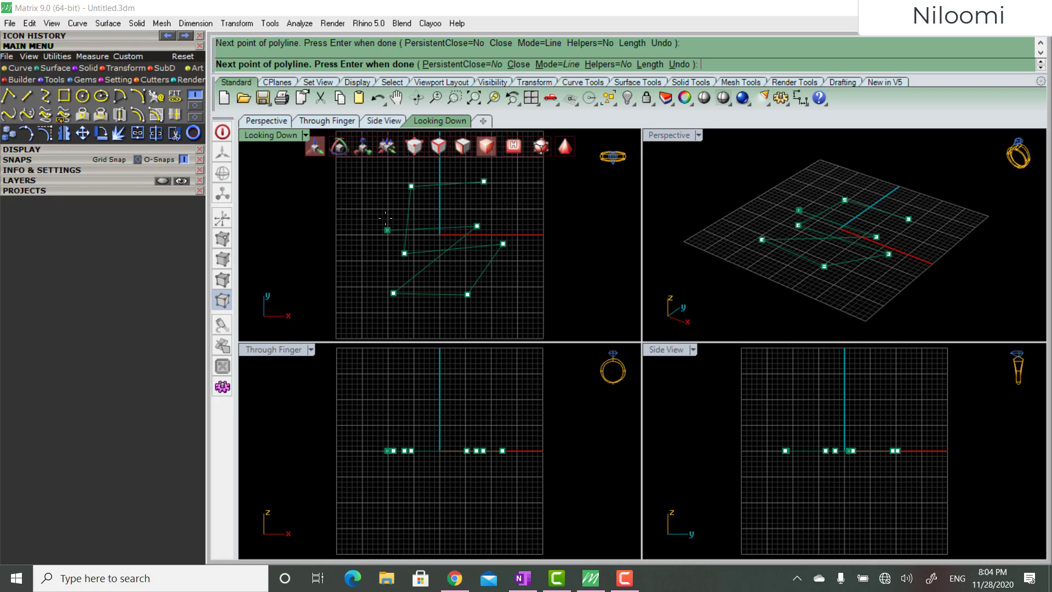
click(369, 196)
click(354, 268)
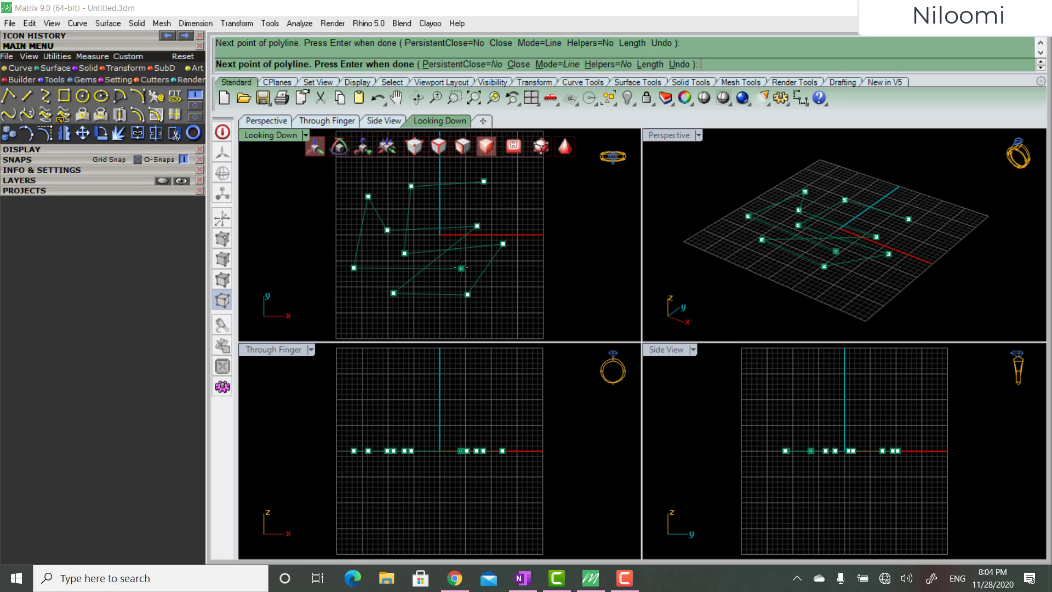
click(462, 268)
key(Return)
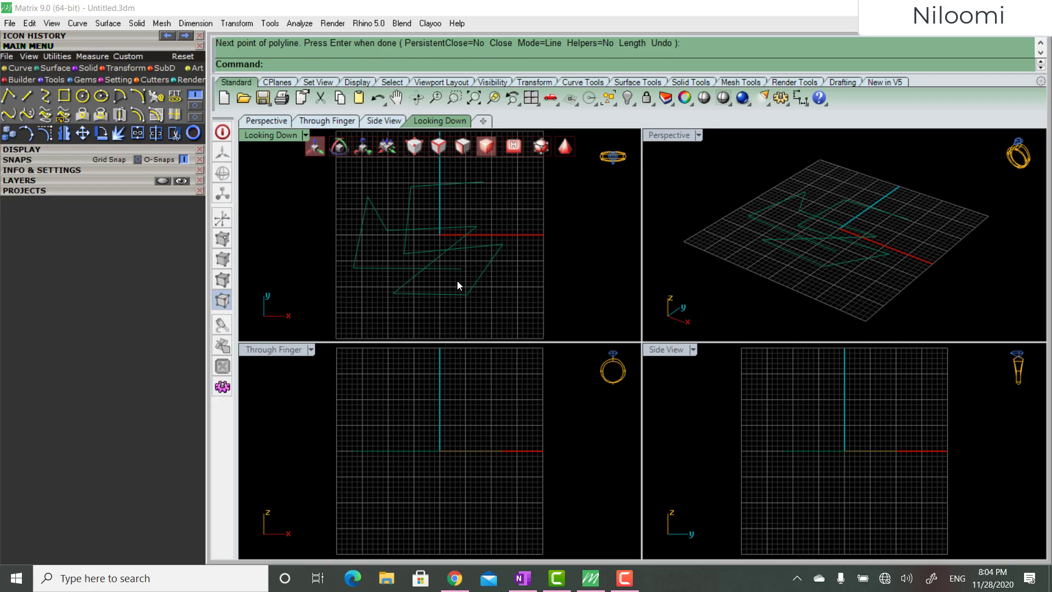
Select the zigzag polyline in the Looking Down viewport and delete it.
click(458, 223)
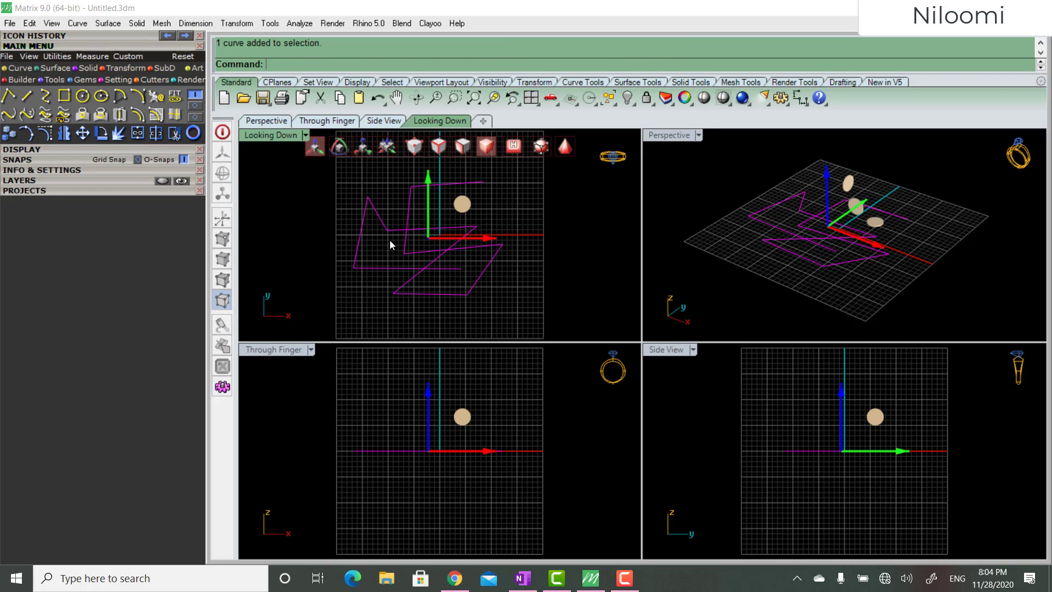
click(382, 256)
click(364, 269)
key(Delete)
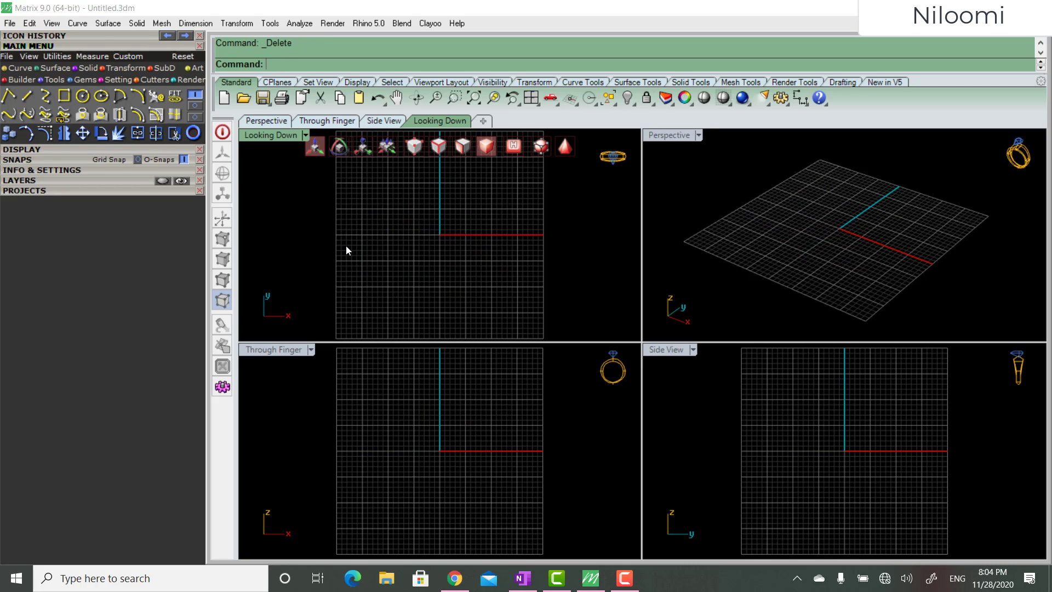
Draw an open, self-crossing polyline with nine freehand points around the origin in the Looking Down viewport.
click(8, 114)
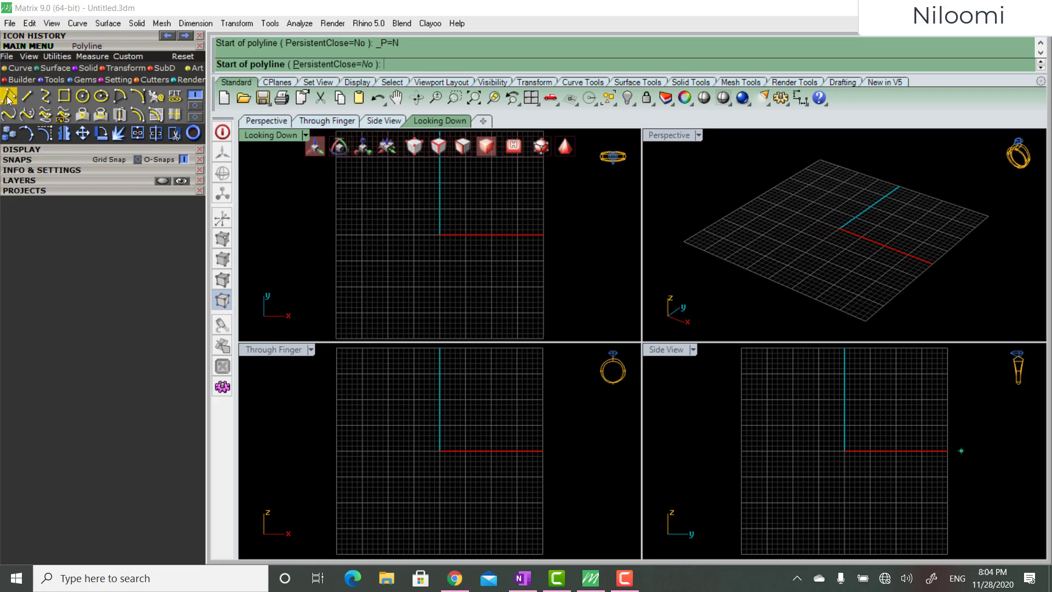
click(499, 192)
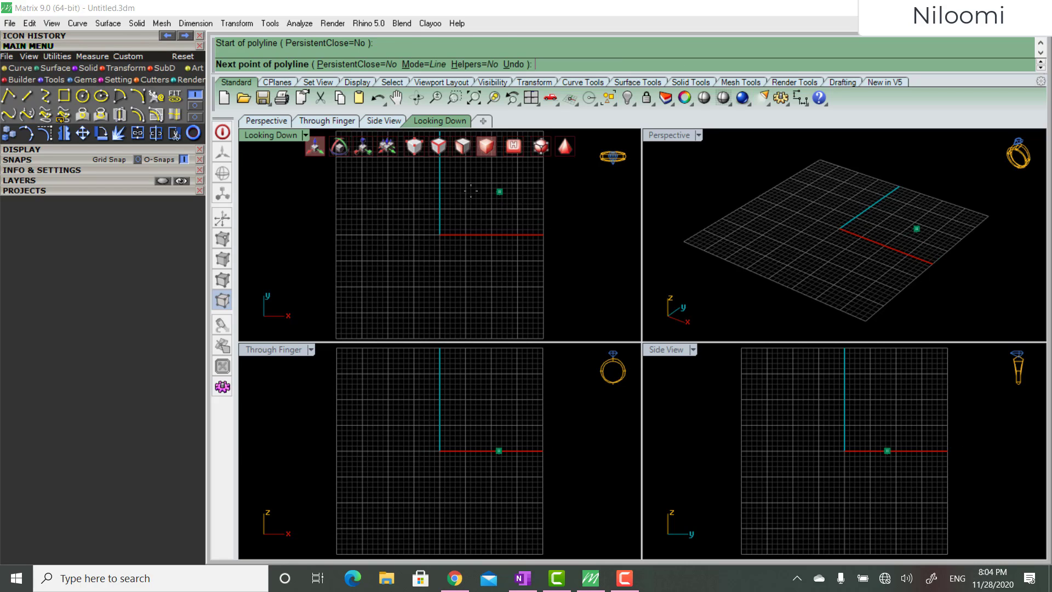
click(440, 188)
click(355, 203)
click(362, 266)
click(471, 261)
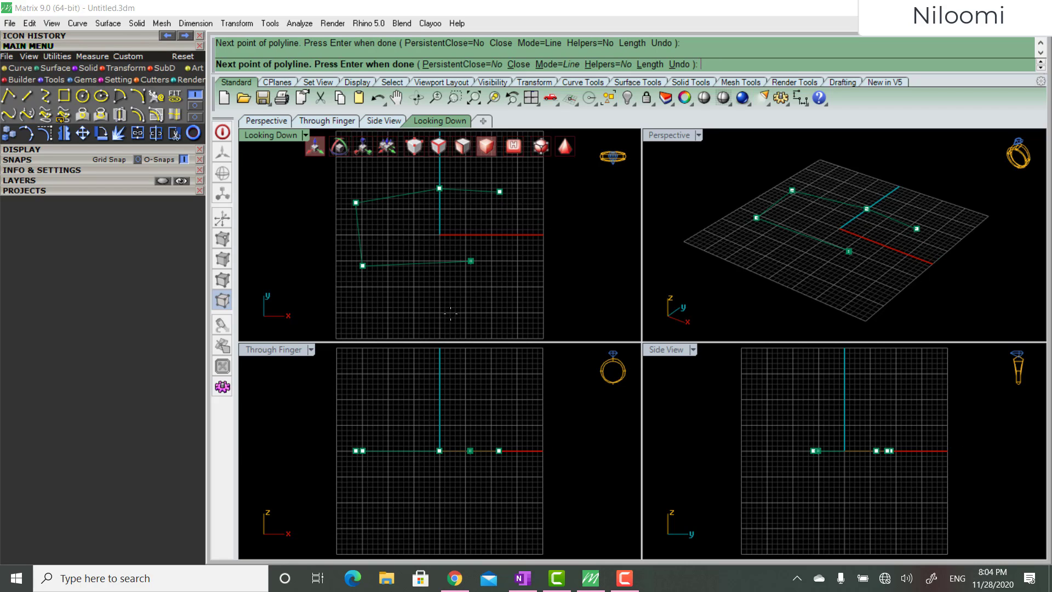
click(437, 316)
click(547, 261)
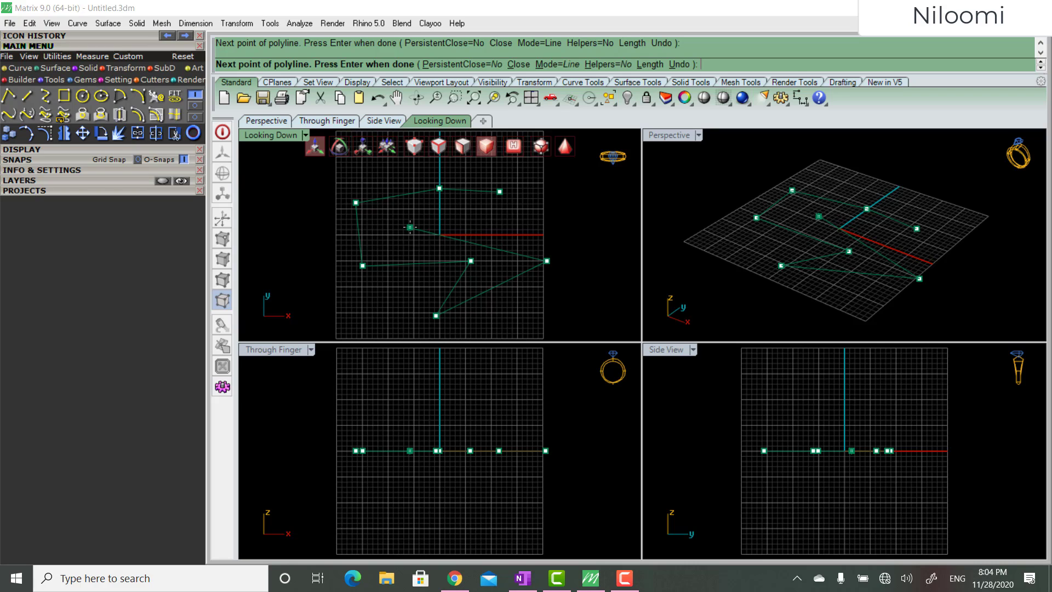
click(410, 227)
click(377, 293)
key(Return)
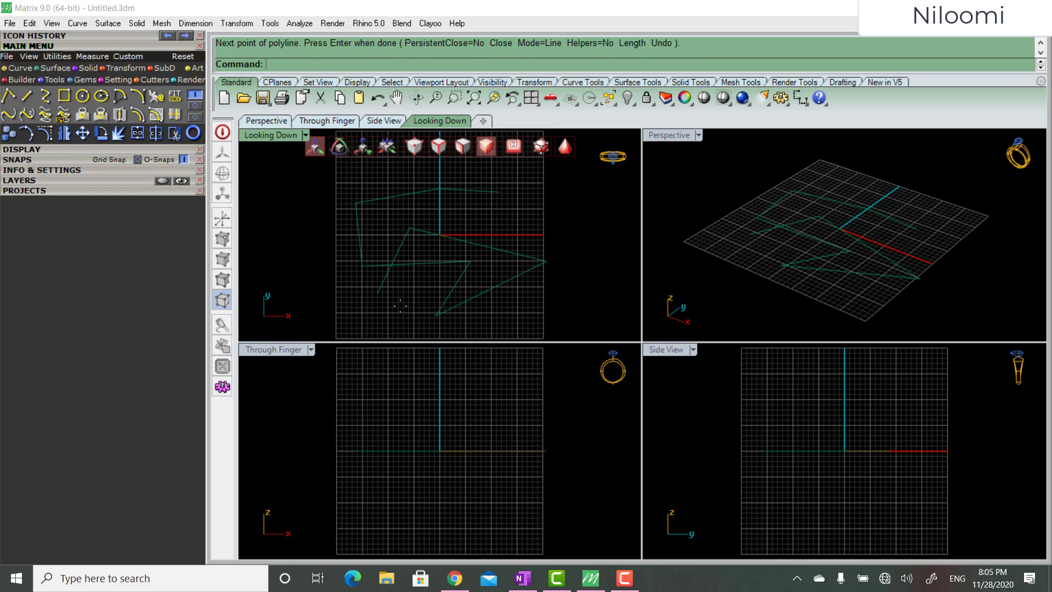
Select the nine-point polyline as a single curve in the Looking Down viewport and delete it.
click(401, 195)
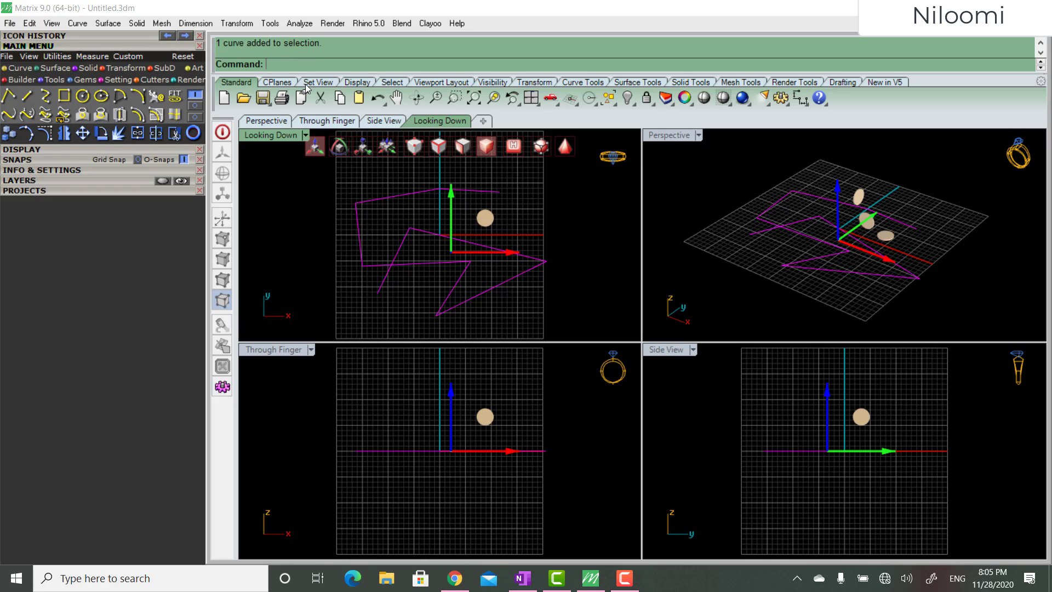
click(348, 172)
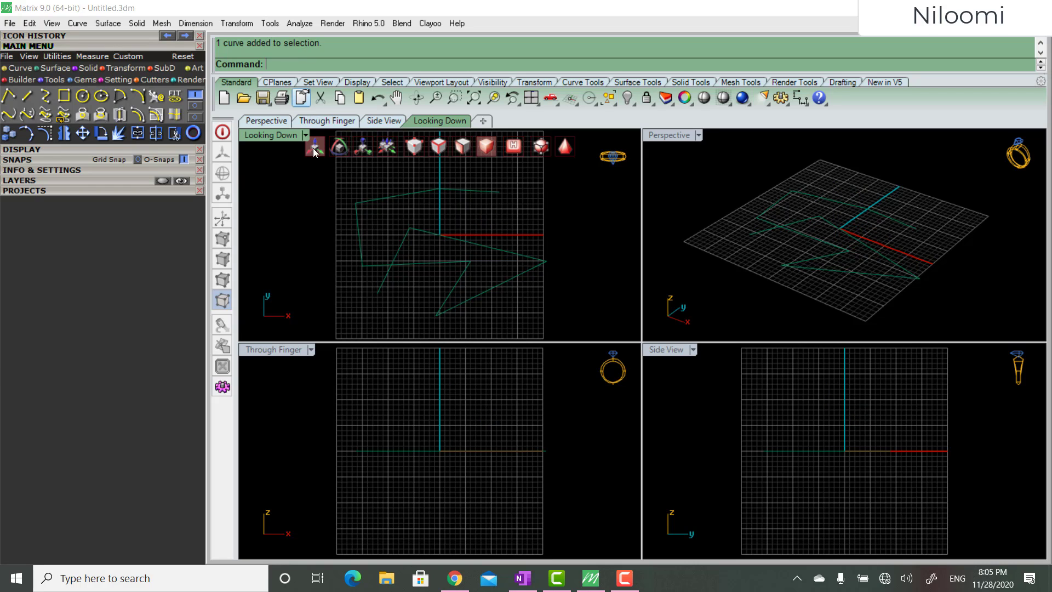
scroll(394, 258, down, 2)
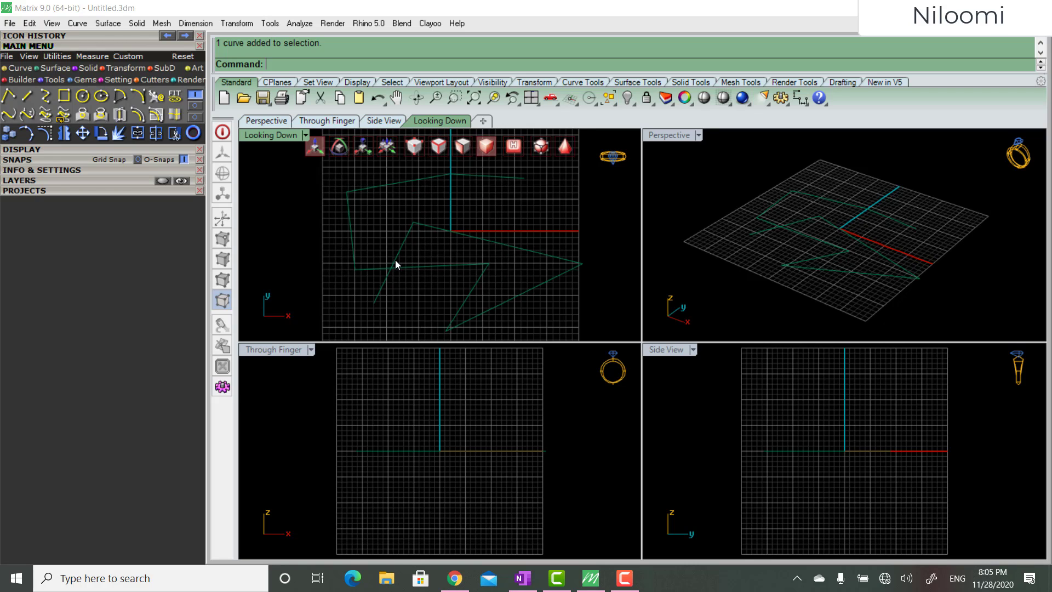
scroll(448, 201, up, 1)
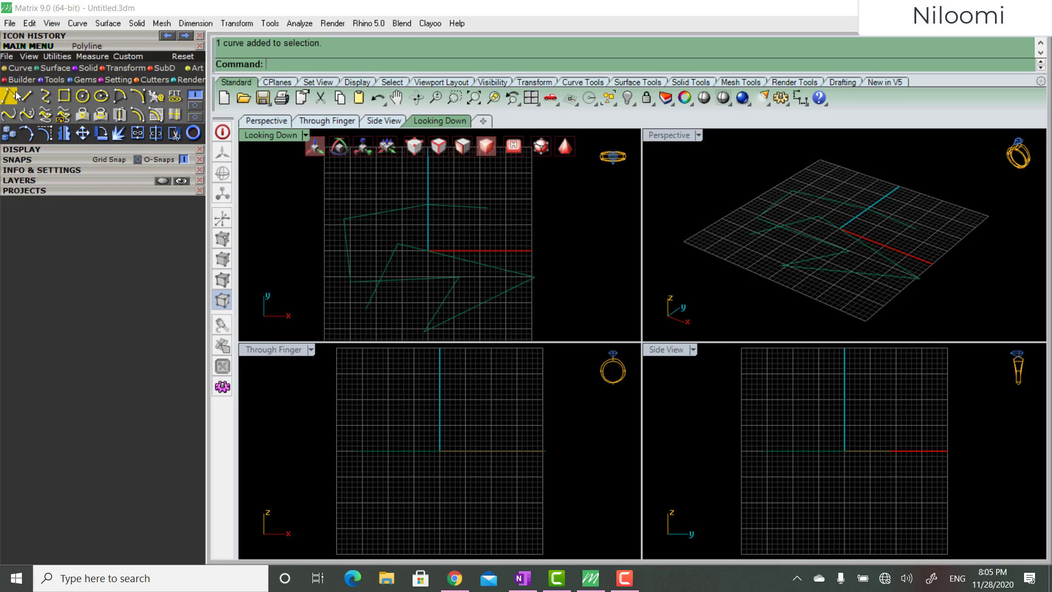
click(356, 218)
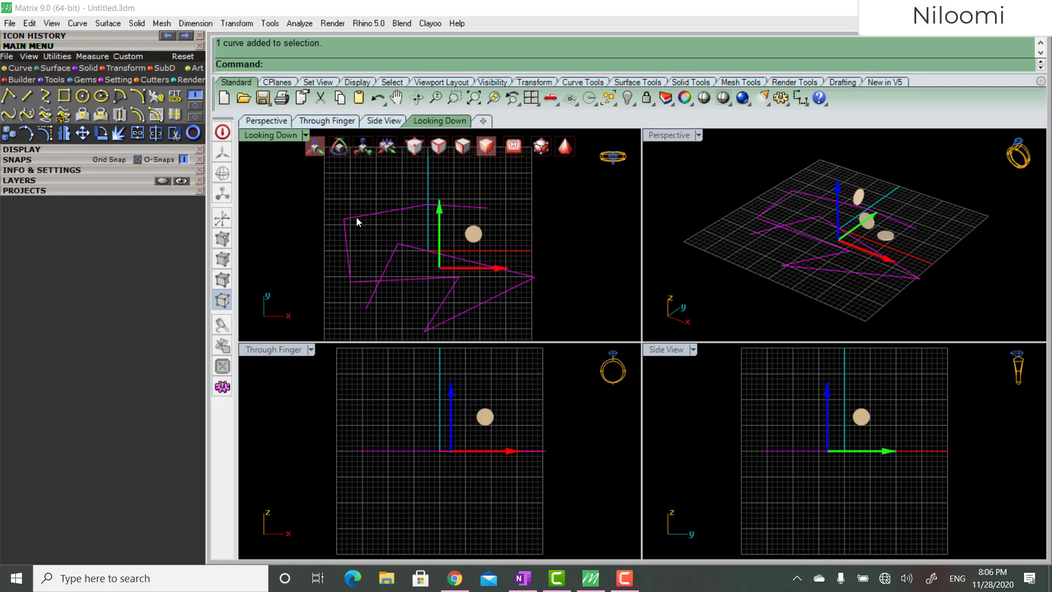
key(Delete)
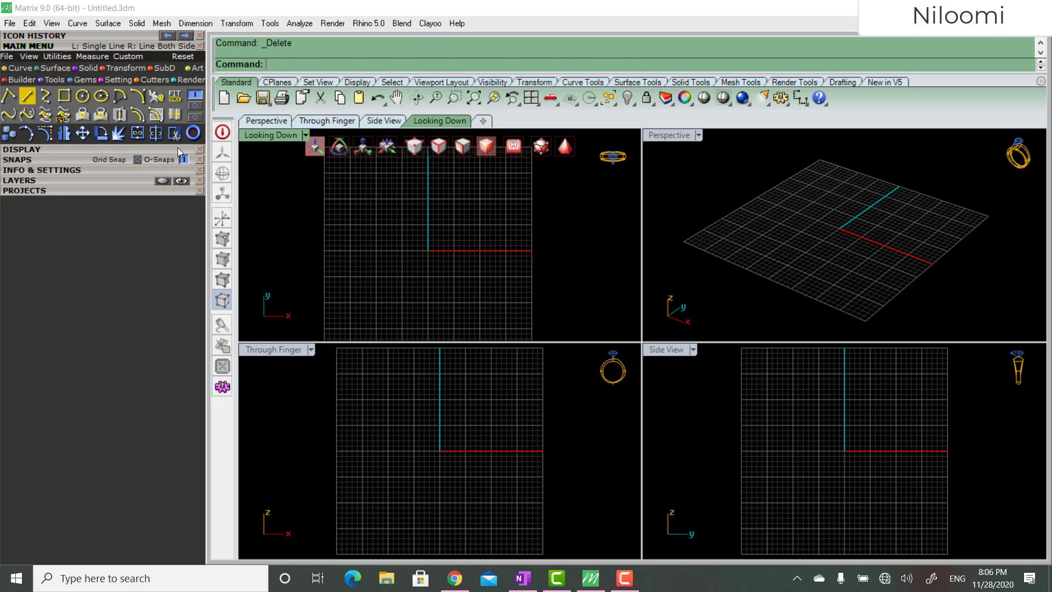
Draw a short diagonal single line in the positive X and Y quadrant of the Looking Down viewport, maximizing that viewport while placing the end.
click(27, 97)
click(485, 196)
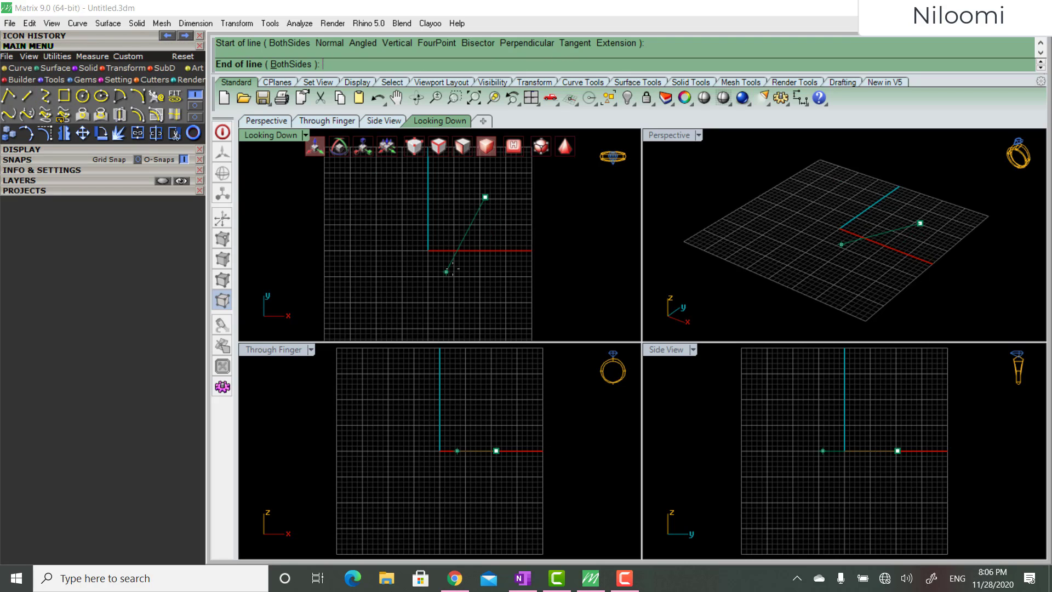
scroll(504, 268, up, 2)
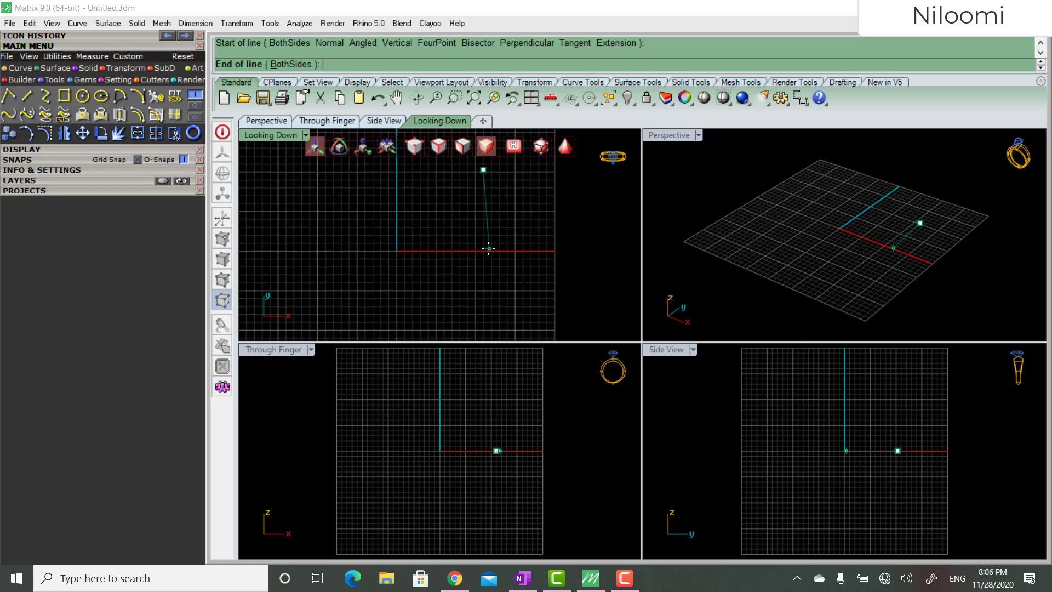
double_click(267, 137)
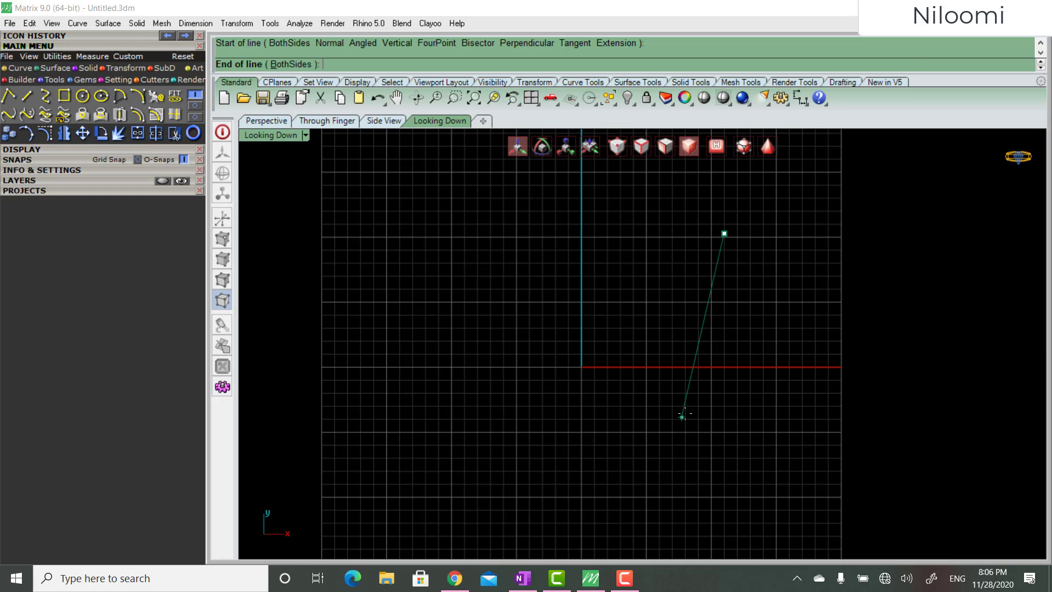
scroll(743, 335, up, 2)
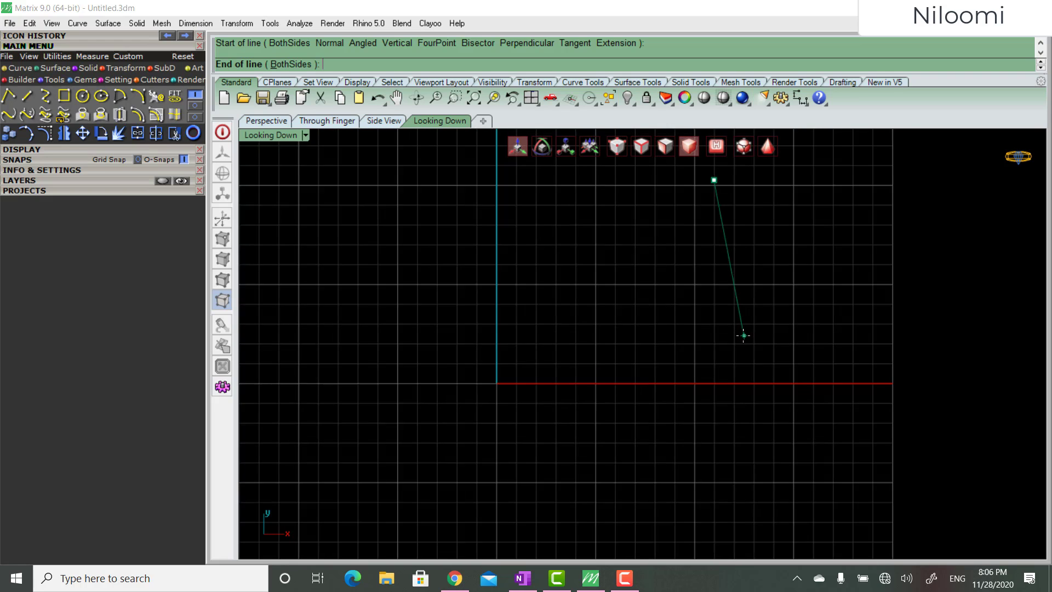
scroll(744, 335, up, 4)
scroll(742, 341, down, 2)
shift+right_drag(724, 306, 728, 446)
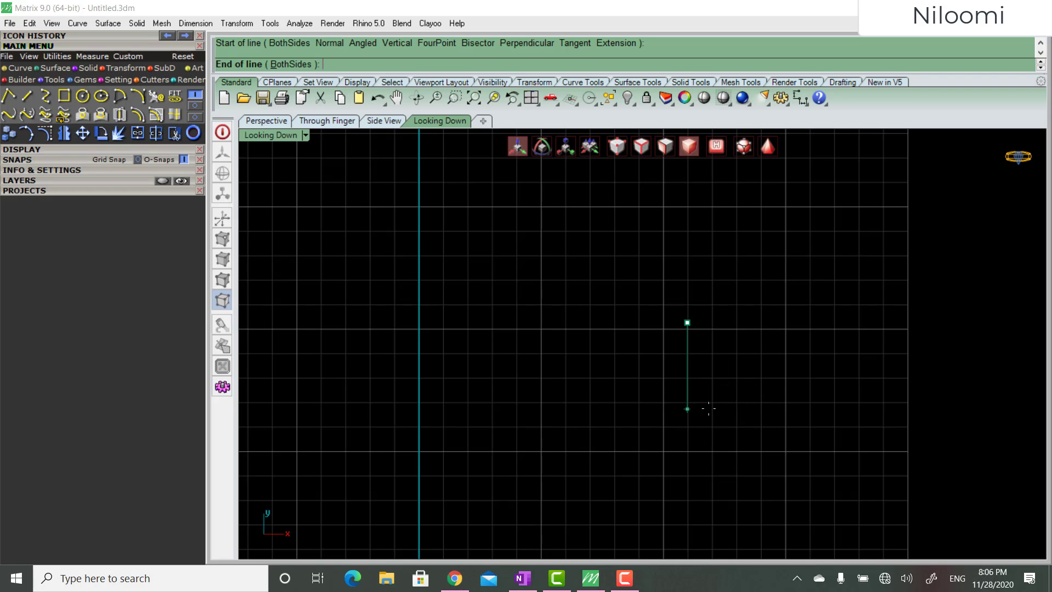
scroll(727, 397, up, 1)
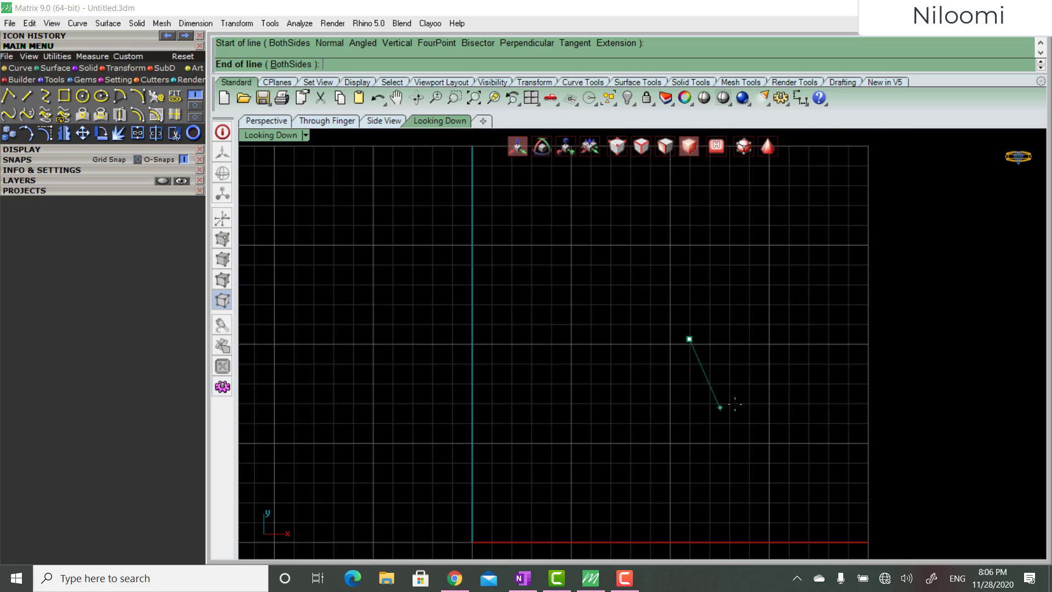
scroll(757, 406, up, 2)
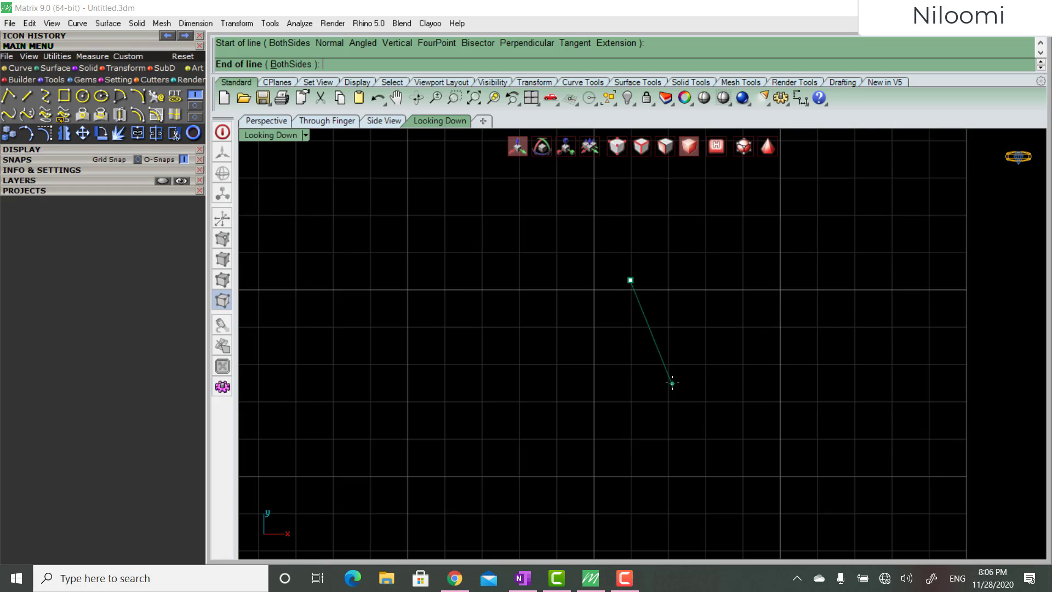
scroll(678, 380, up, 4)
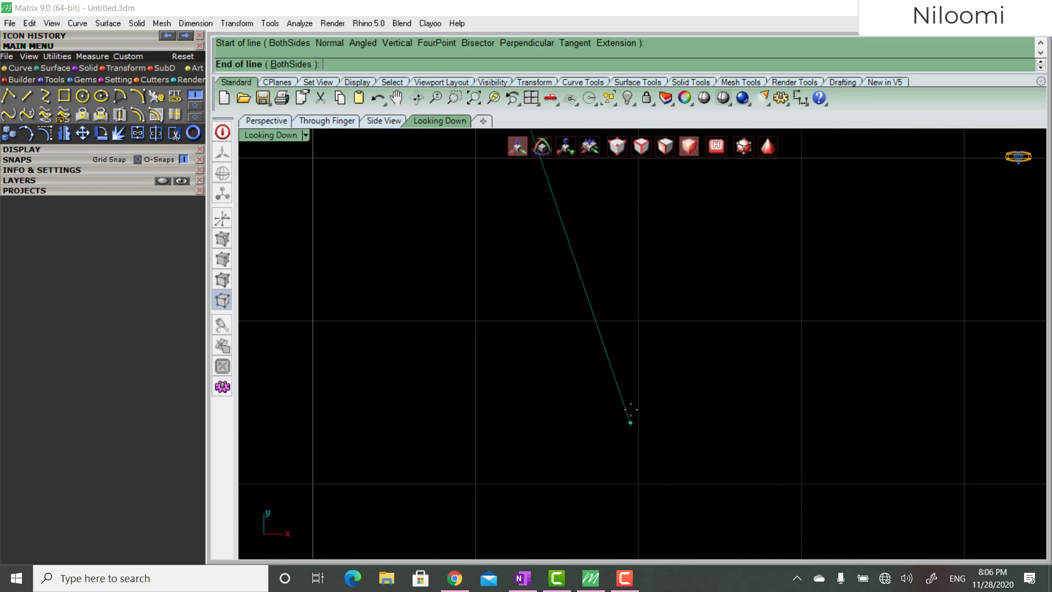
scroll(631, 396, up, 8)
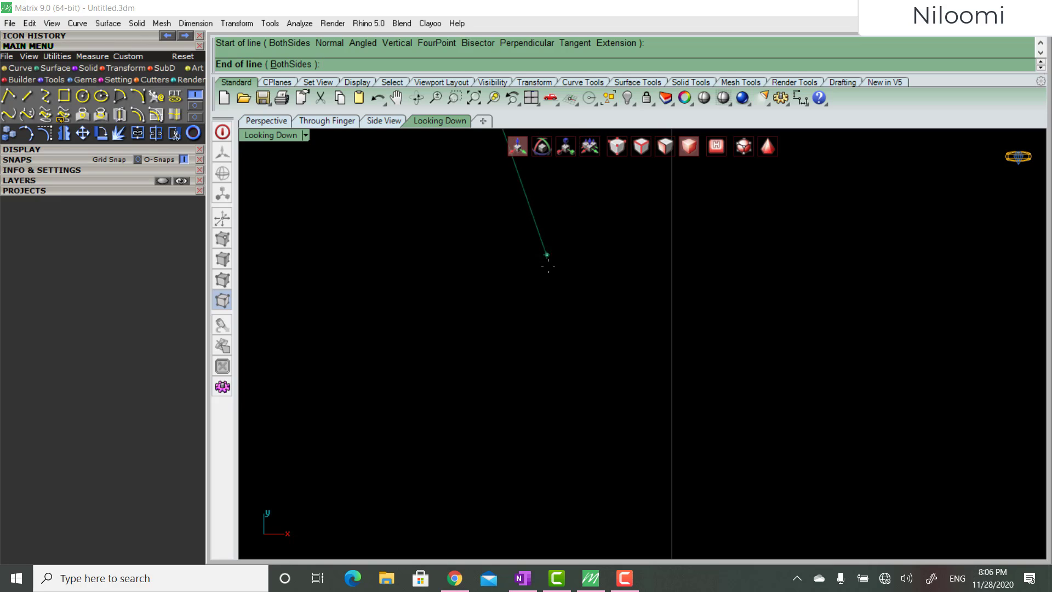
scroll(841, 225, up, 4)
scroll(856, 333, up, 6)
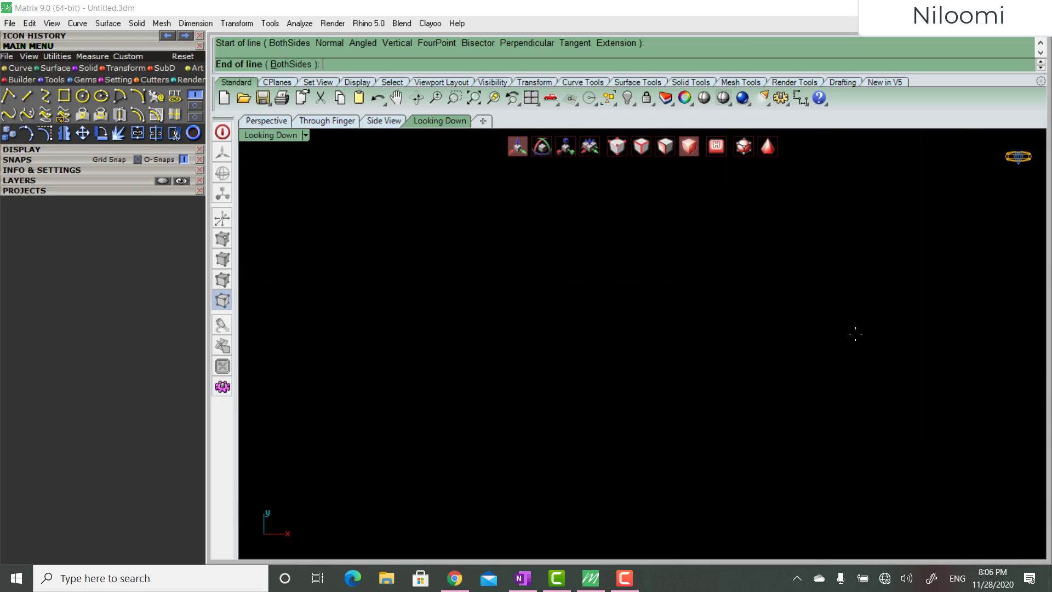
scroll(856, 333, down, 6)
scroll(845, 313, down, 4)
right_drag(854, 258, 1008, 359)
scroll(822, 224, down, 5)
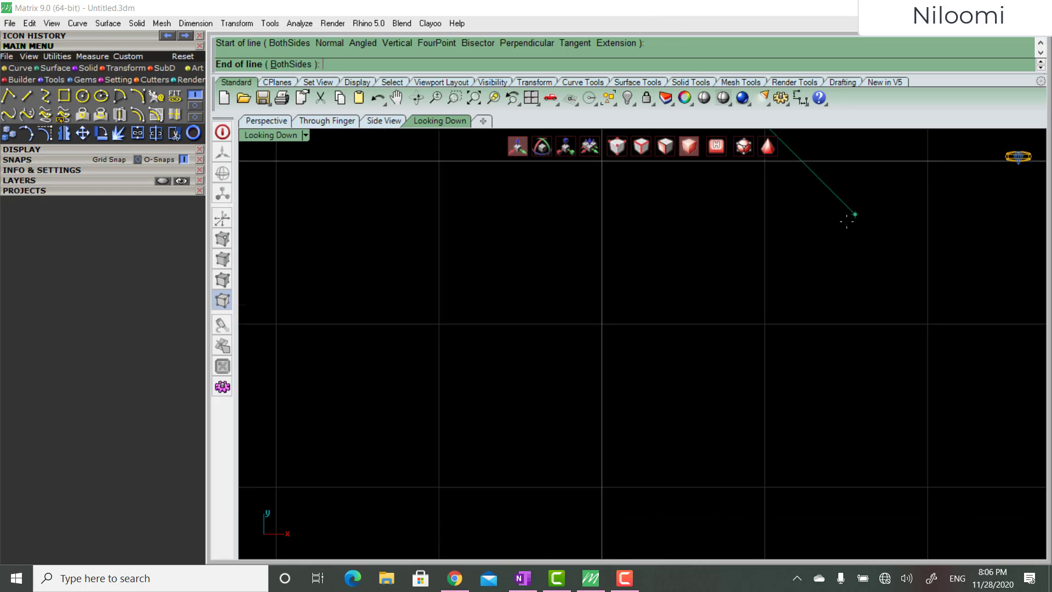
scroll(848, 211, up, 6)
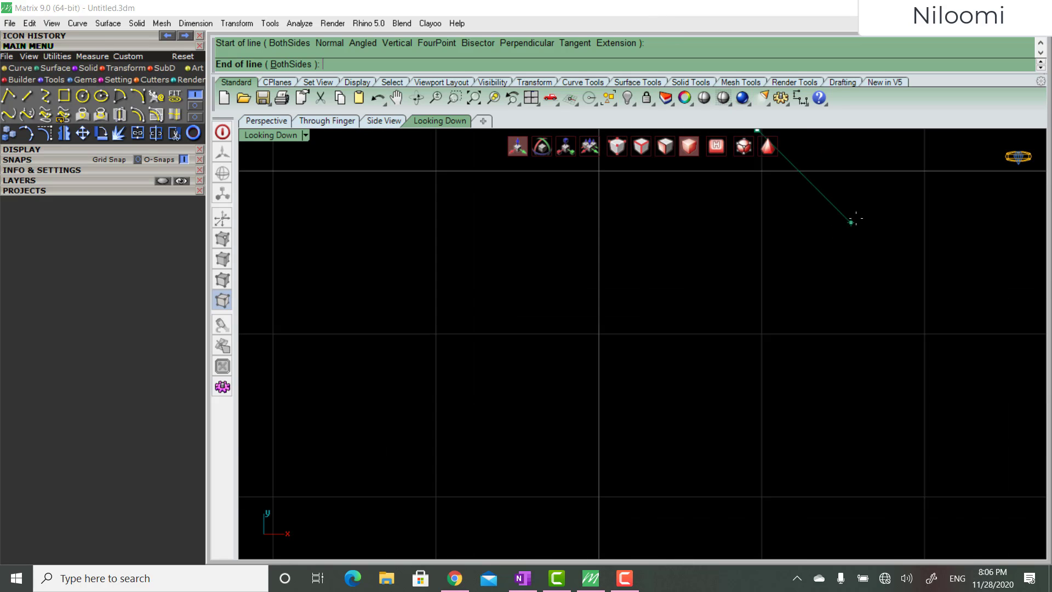
right_drag(911, 189, 766, 468)
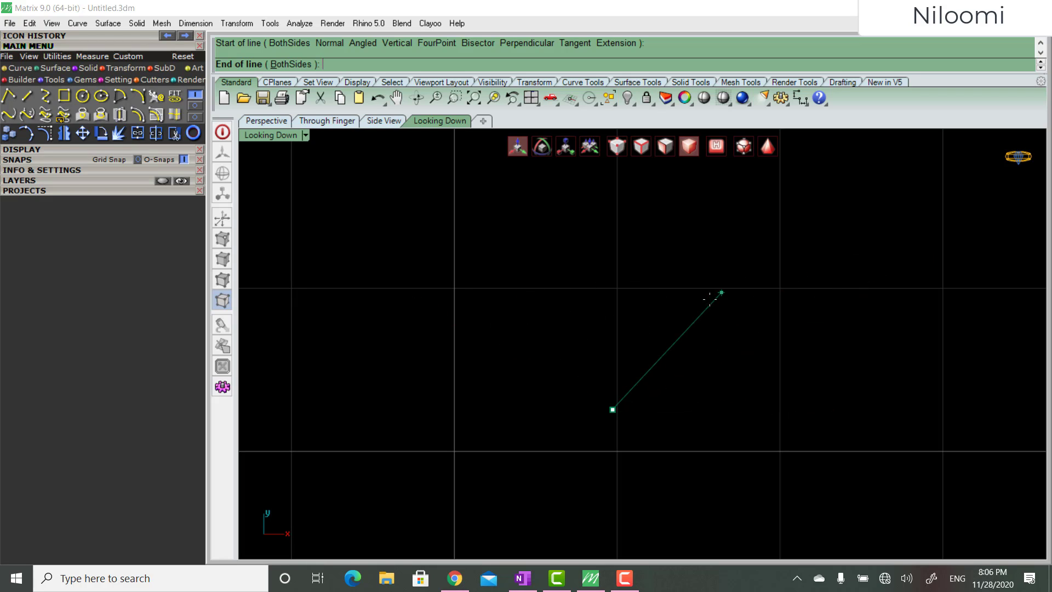
click(738, 266)
Examine the single line at very high magnification in the maximized Looking Down viewport.
scroll(718, 323, up, 3)
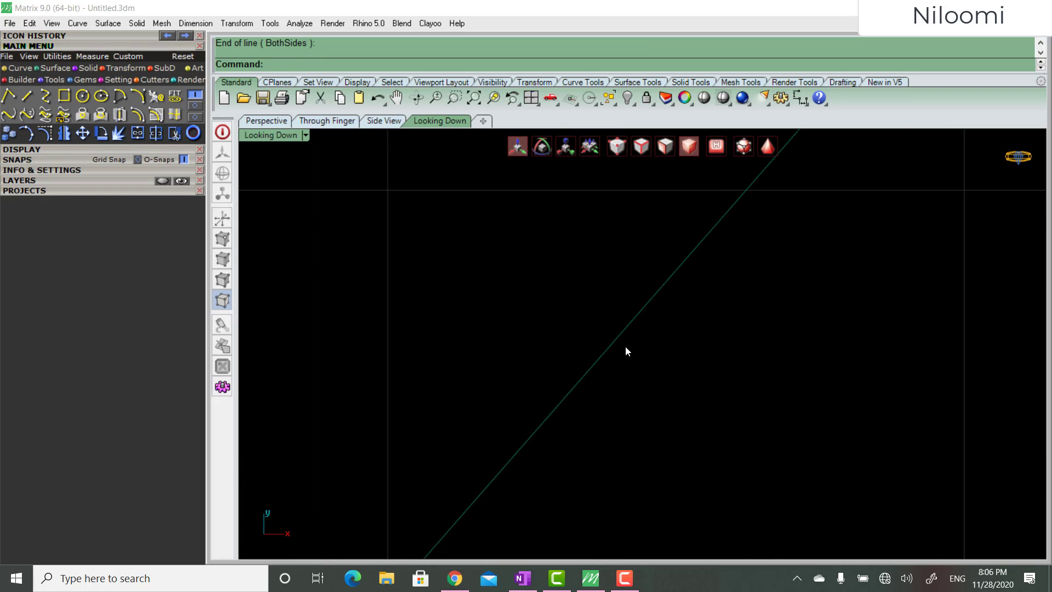
scroll(693, 370, up, 3)
scroll(530, 339, up, 5)
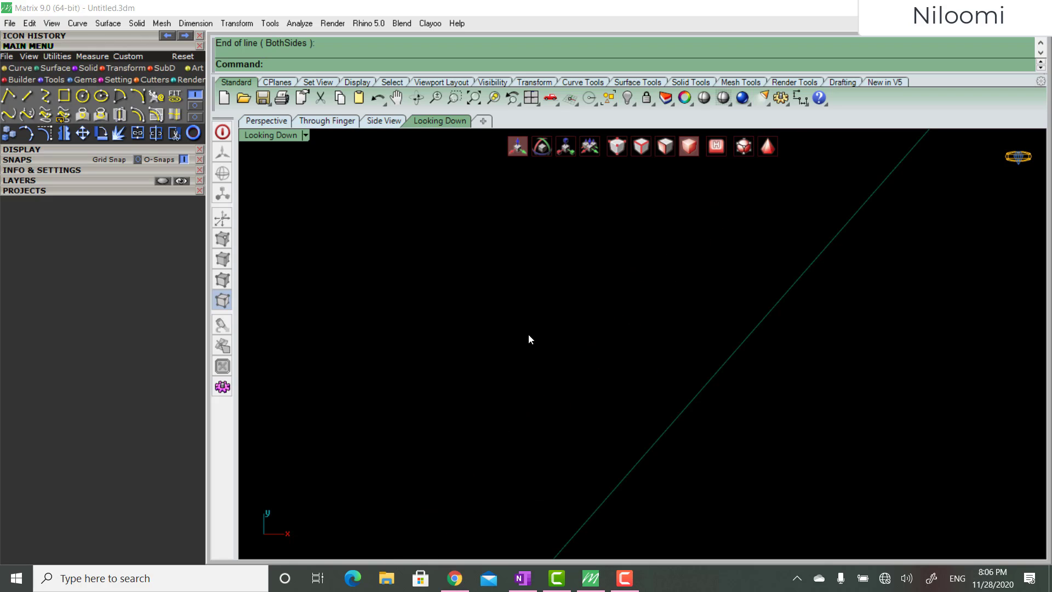
click(717, 374)
scroll(716, 374, up, 3)
click(734, 375)
scroll(730, 378, up, 10)
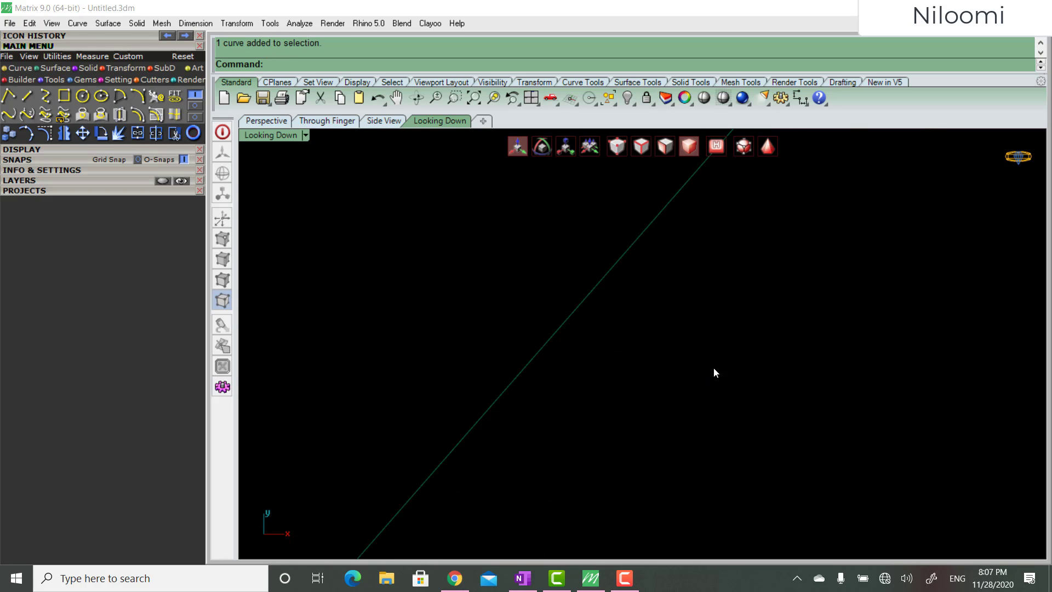
right_drag(516, 312, 679, 417)
scroll(624, 390, up, 10)
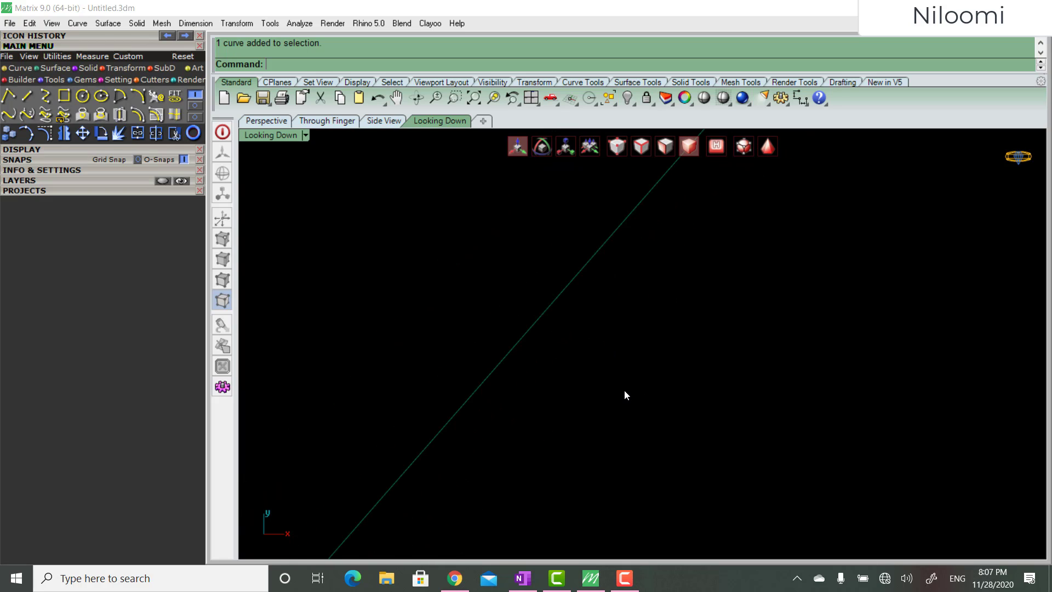
scroll(507, 352, up, 8)
scroll(506, 356, up, 3)
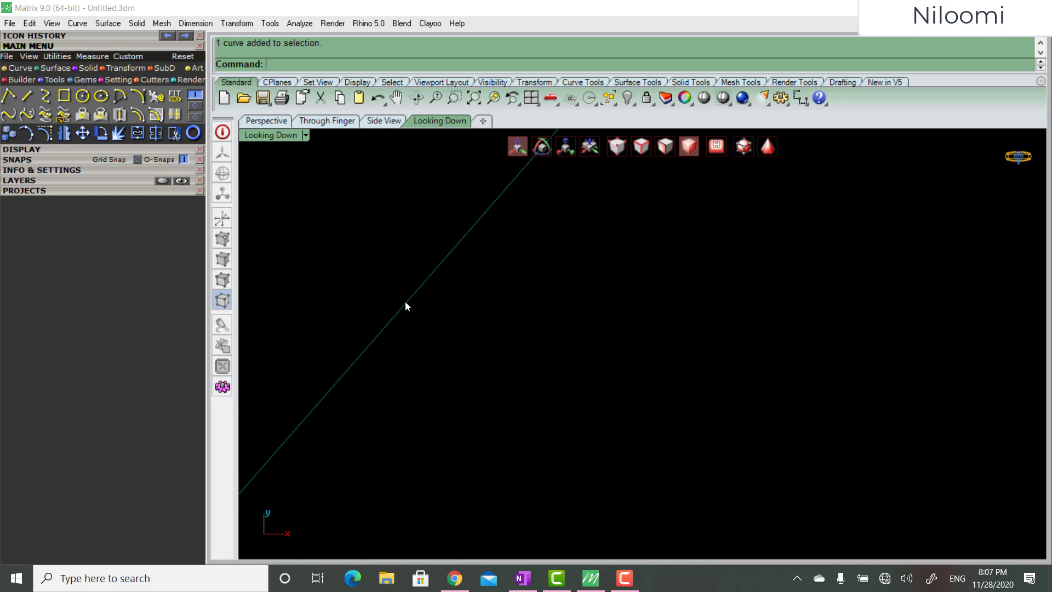
scroll(455, 300, up, 5)
scroll(456, 297, up, 4)
right_drag(359, 309, 603, 469)
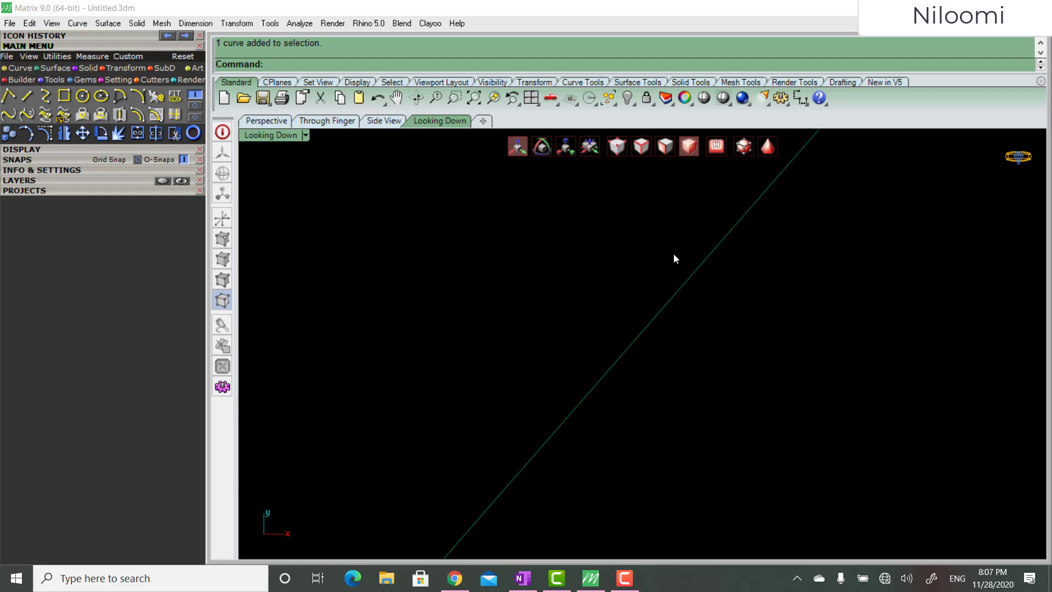
right_drag(666, 268, 779, 234)
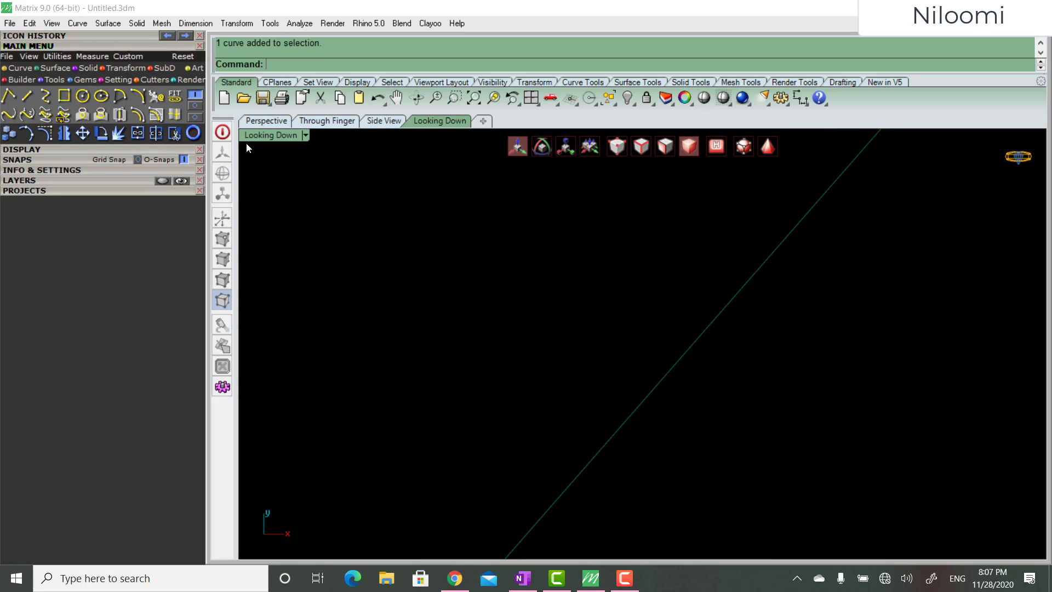
Reset the viewports, maximize Looking Down again and delete the short diagonal line.
click(182, 58)
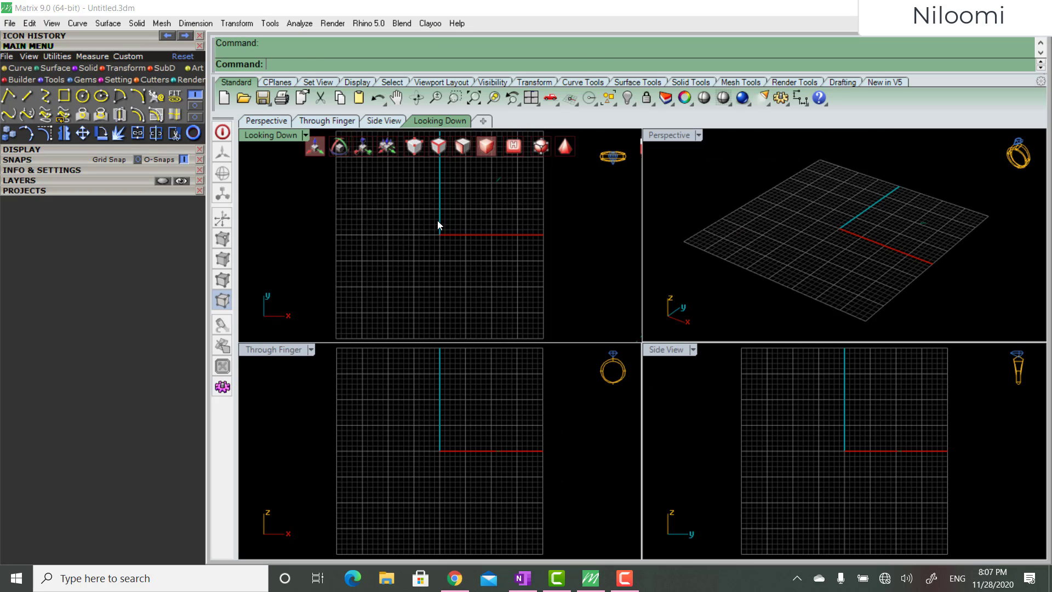
double_click(260, 134)
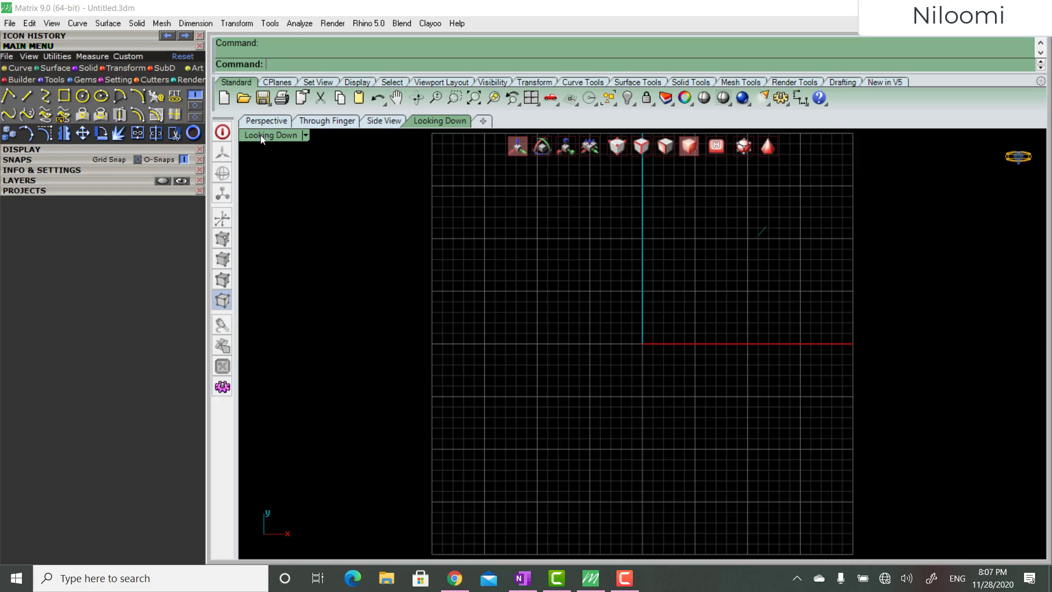
scroll(813, 275, up, 14)
right_drag(721, 222, 772, 426)
click(701, 335)
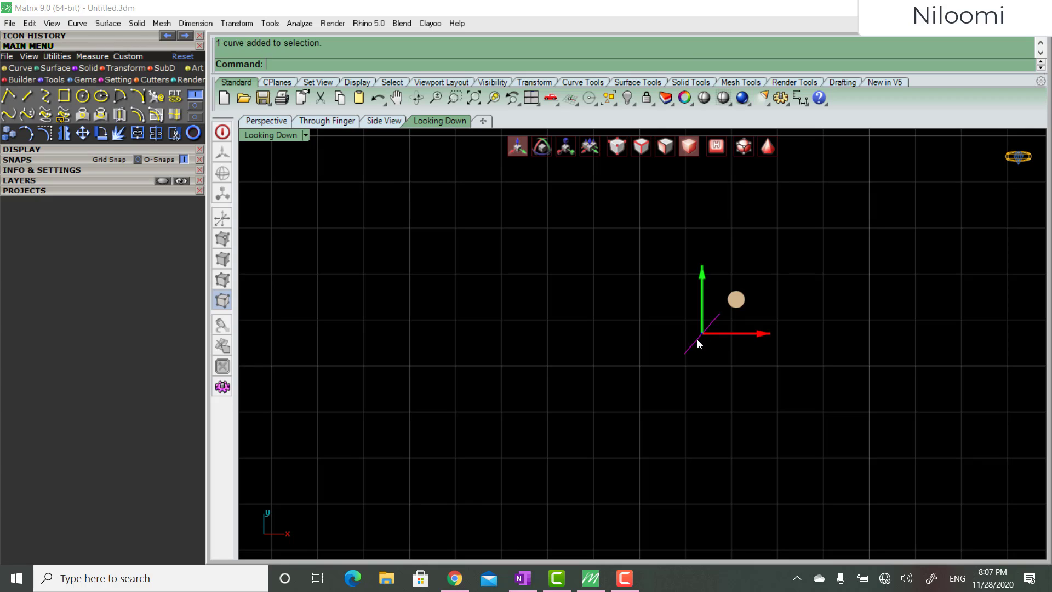
key(Delete)
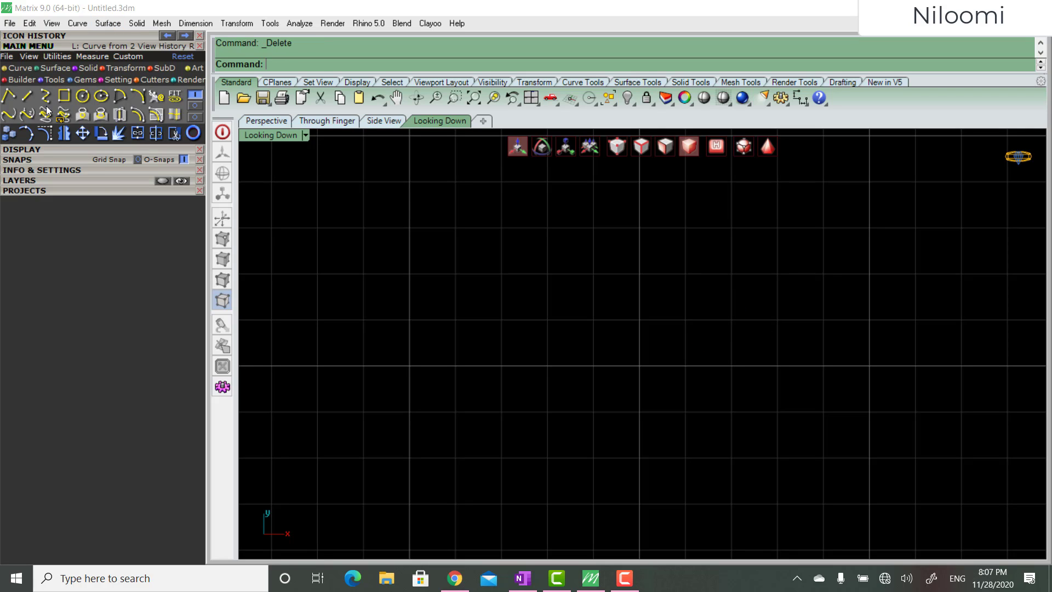
Draw a short, nearly horizontal single line near the upper right of the Looking Down viewport, select it and clear the selection.
click(27, 96)
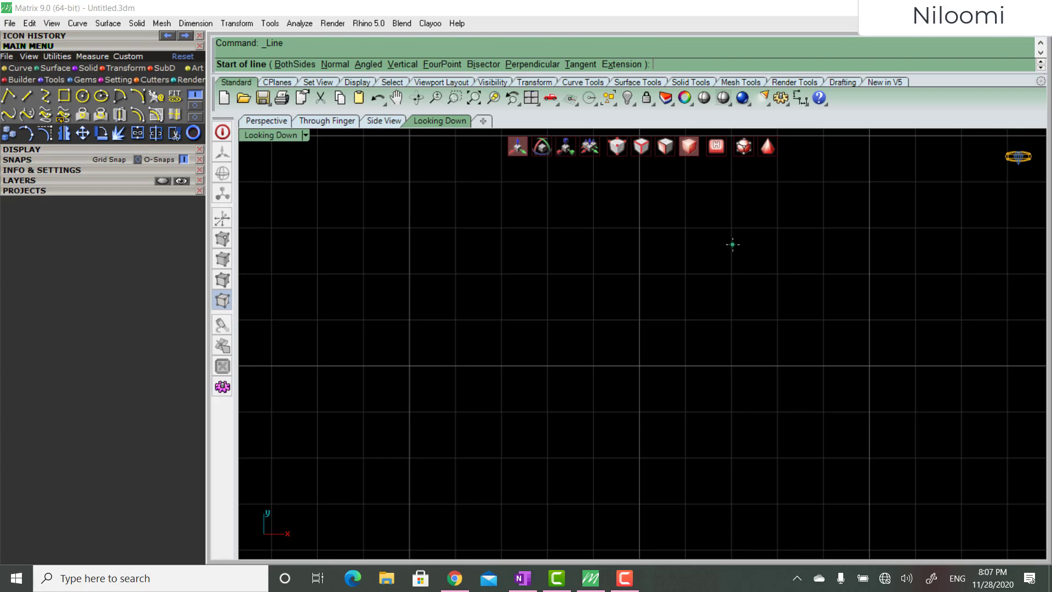
click(732, 244)
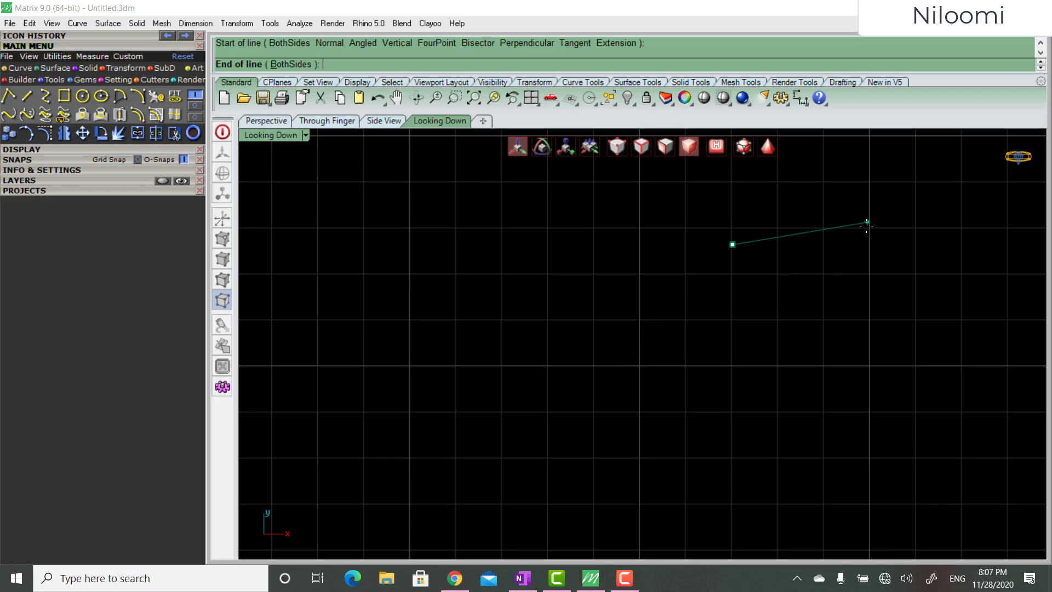
key(shift)
click(820, 248)
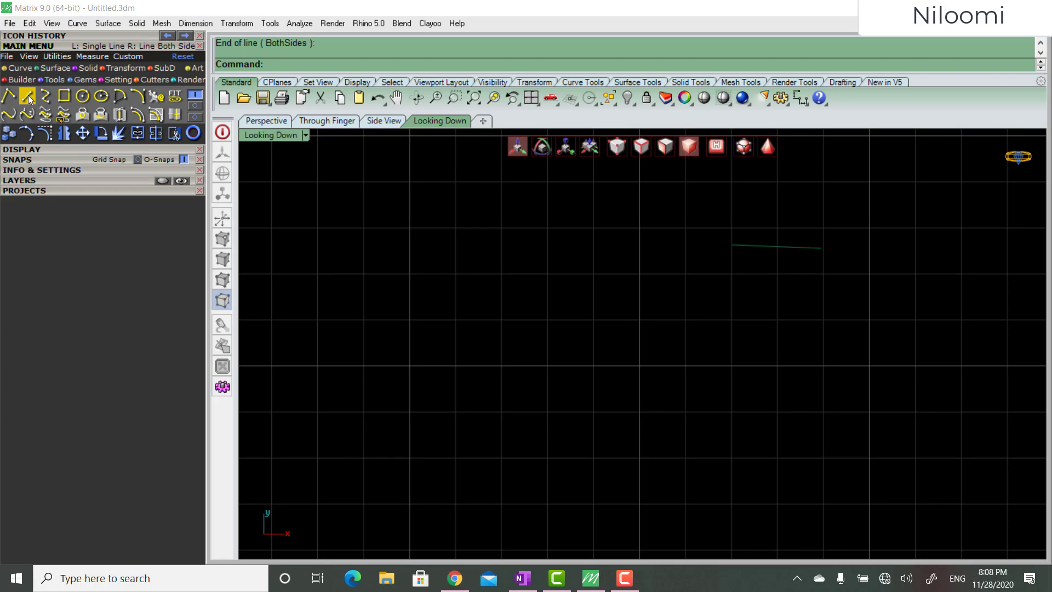
click(801, 249)
click(575, 320)
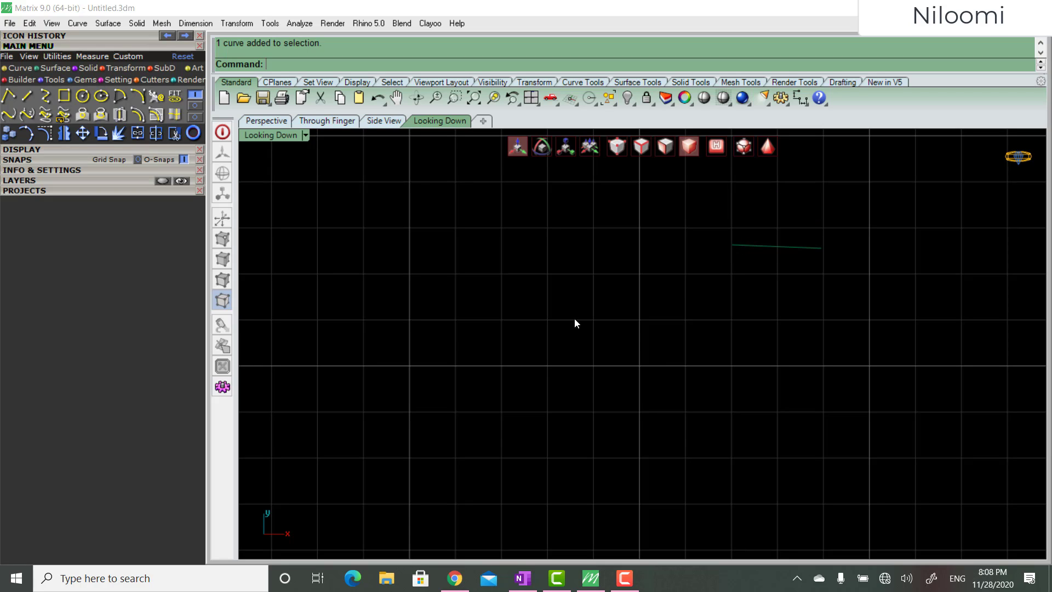
Draw a winding degree-3 interpolated curve through ten points beside the single line, closing it at its start point.
click(53, 96)
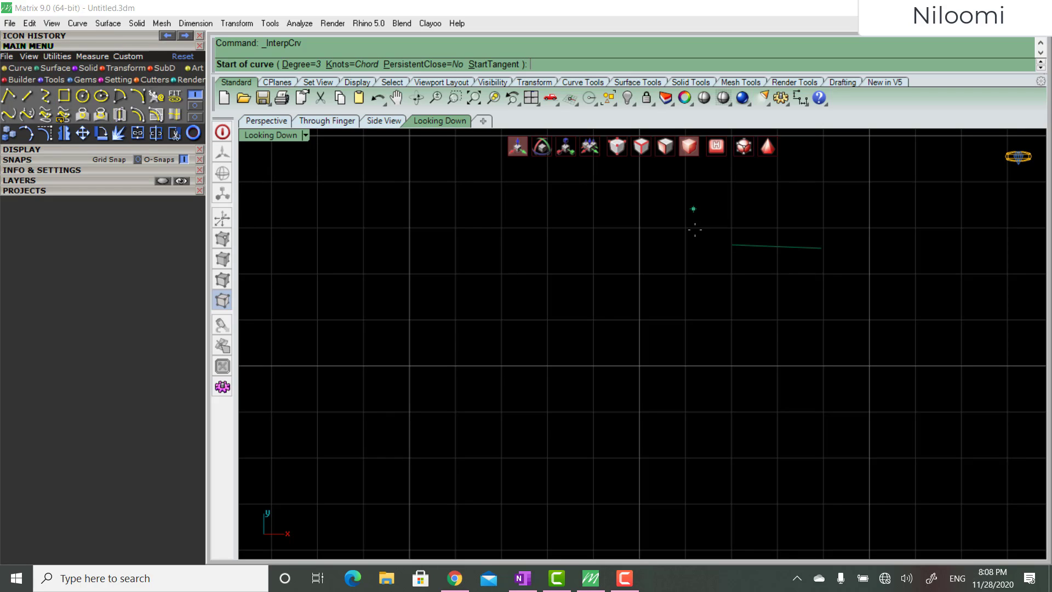
click(464, 211)
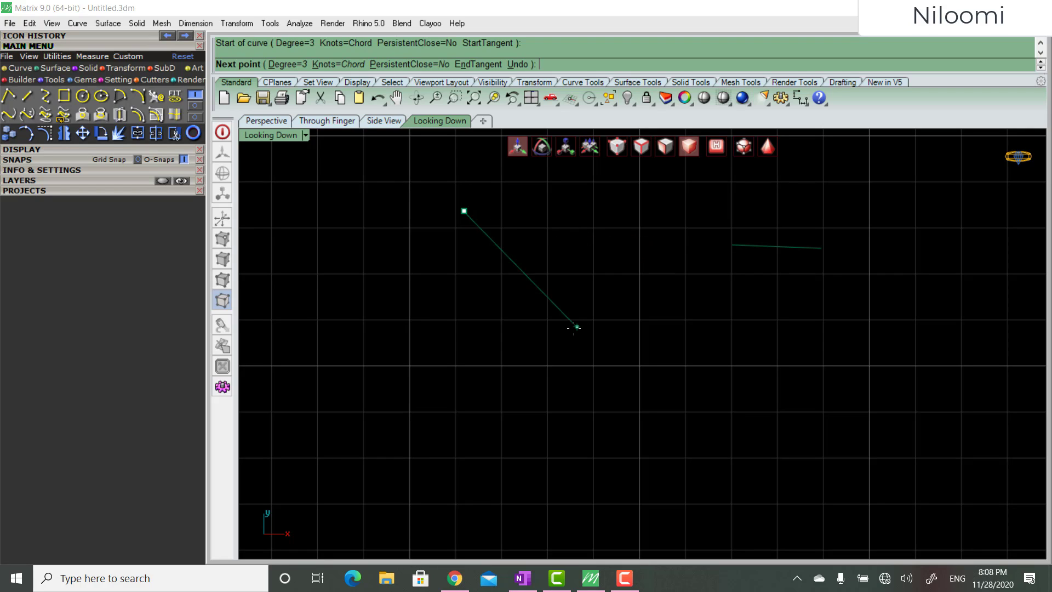
click(564, 246)
click(488, 336)
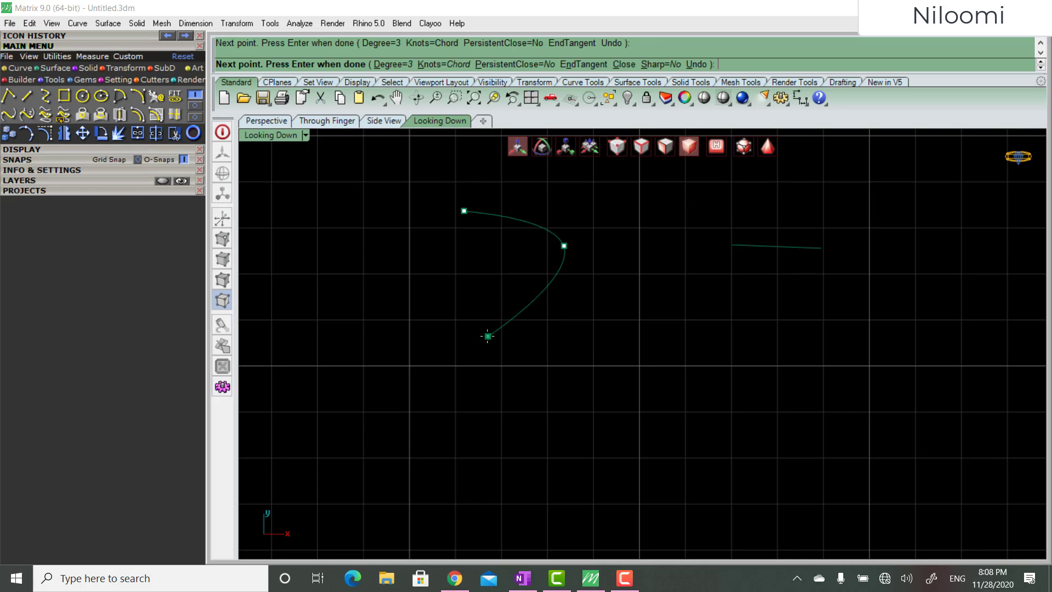
click(648, 318)
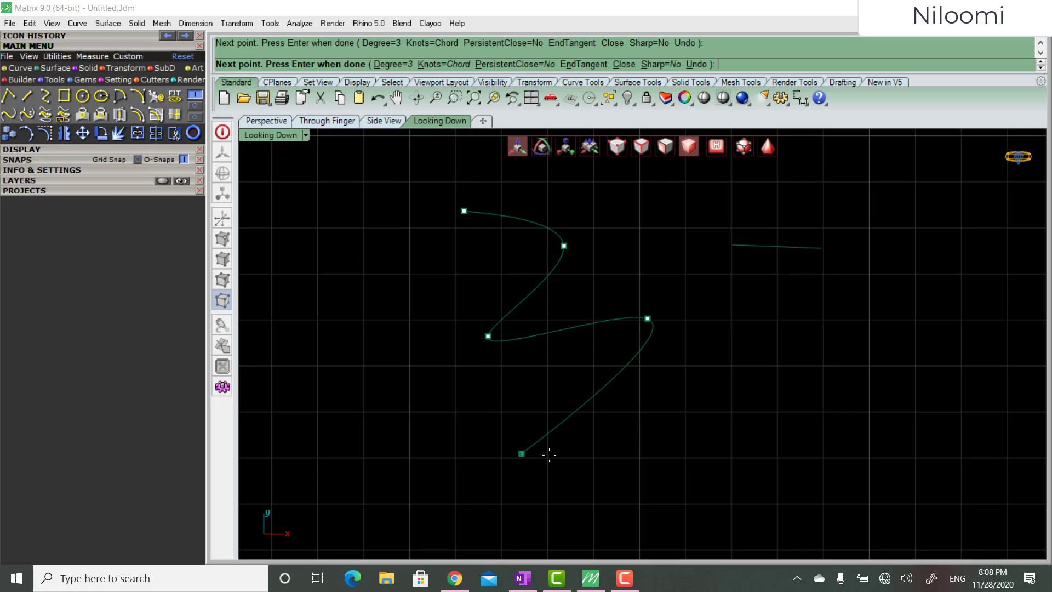
click(521, 453)
click(766, 377)
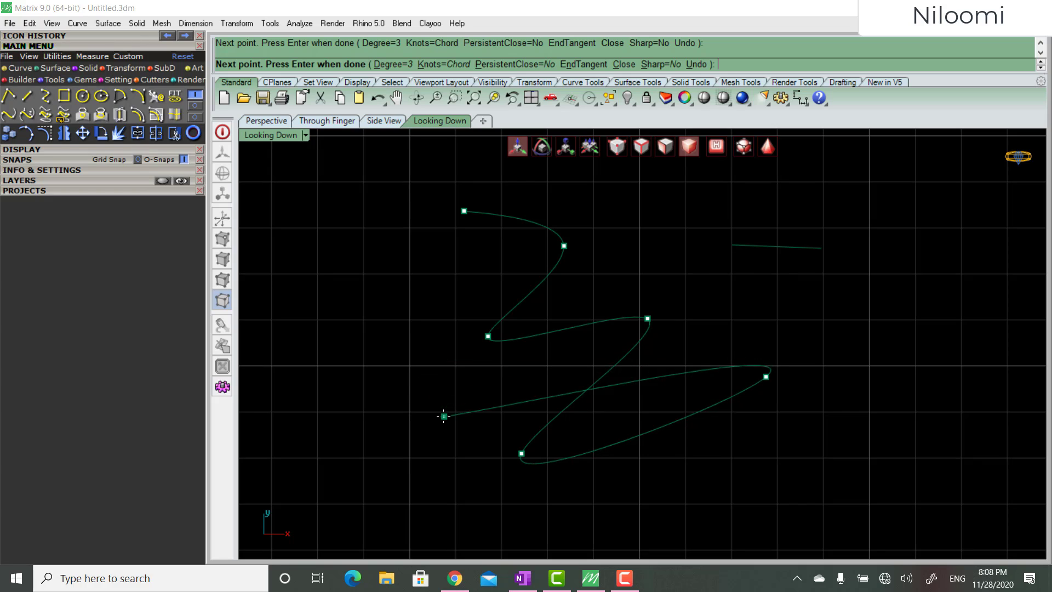
click(444, 416)
click(390, 301)
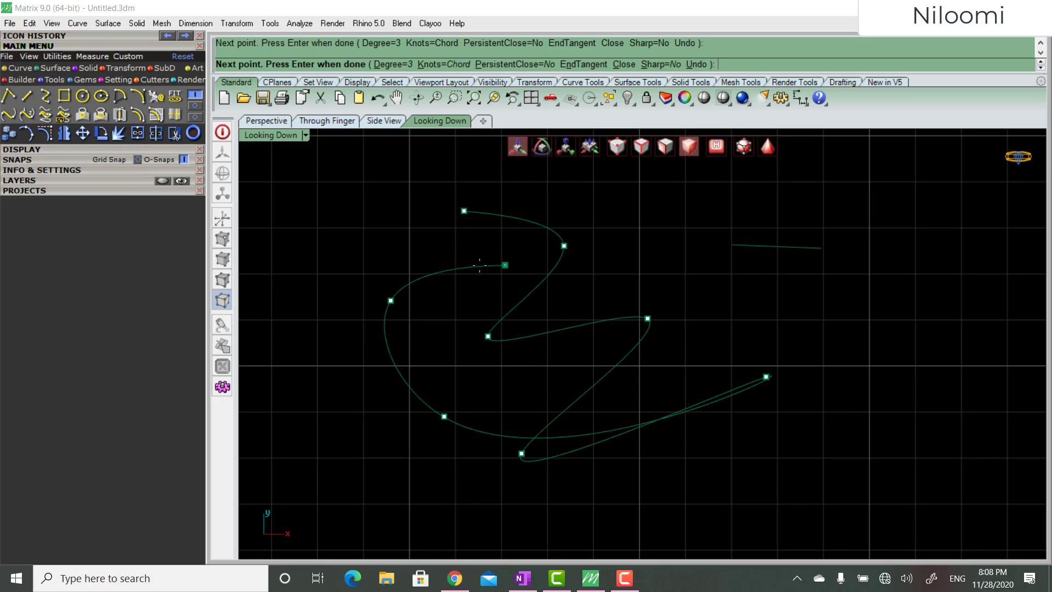
click(505, 264)
click(389, 241)
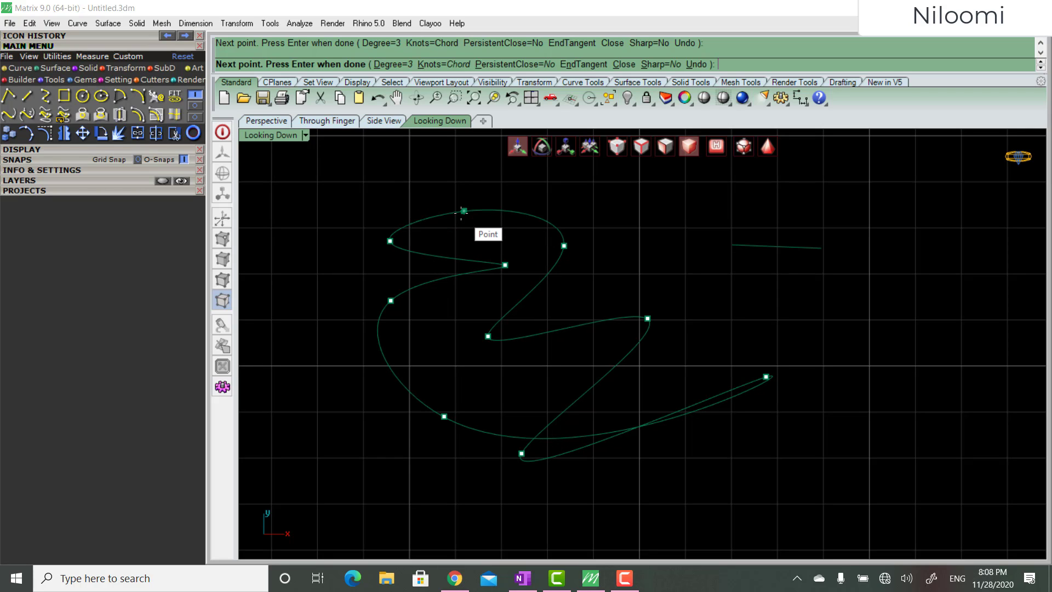
click(463, 212)
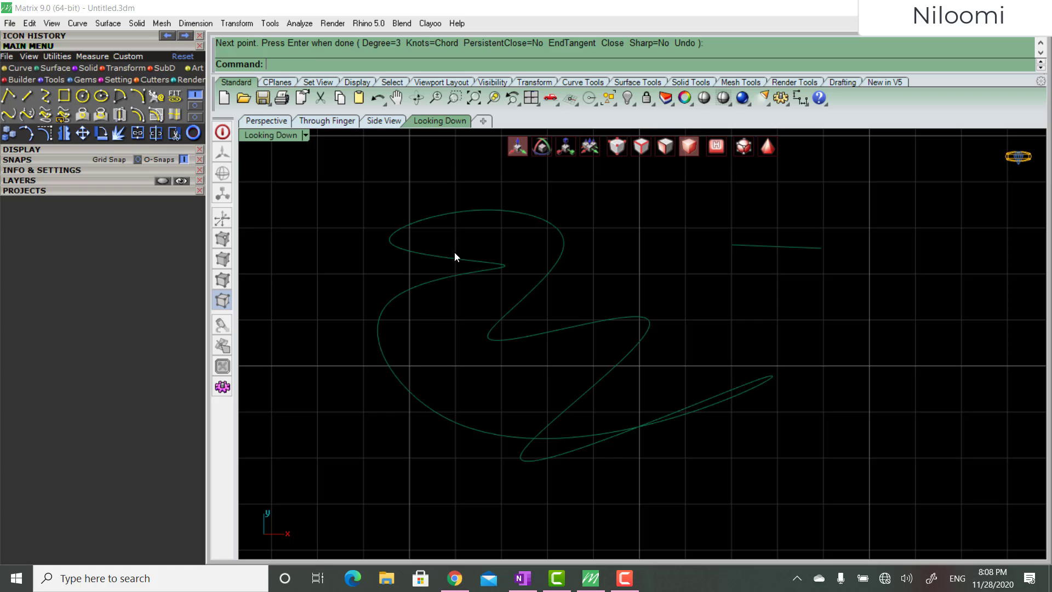
Select the closed interpolated curve, inspect it up close and turn on its edit points.
click(455, 213)
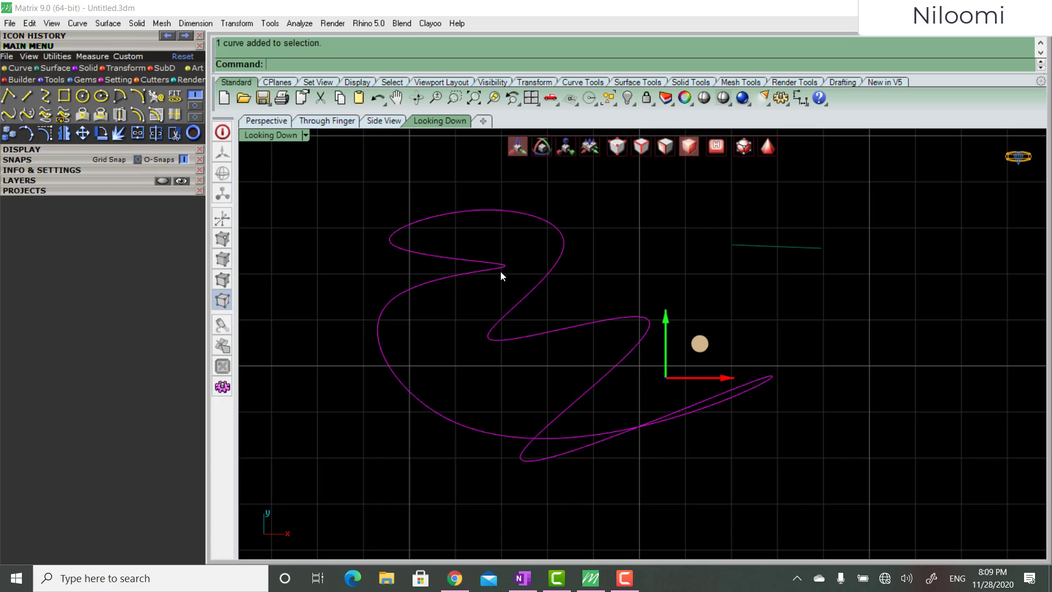
scroll(501, 273, up, 5)
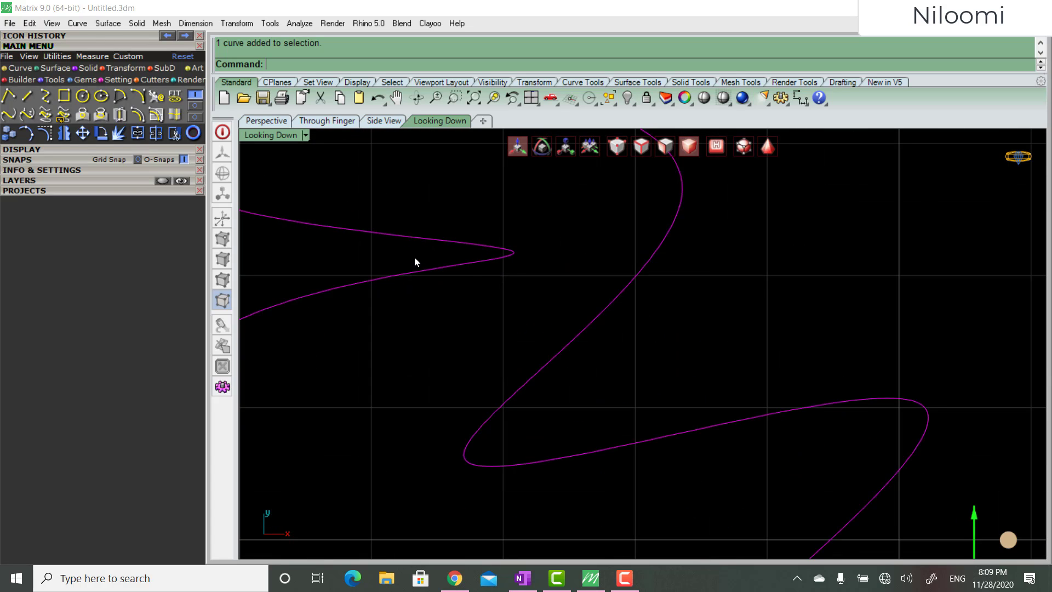
scroll(414, 261, down, 4)
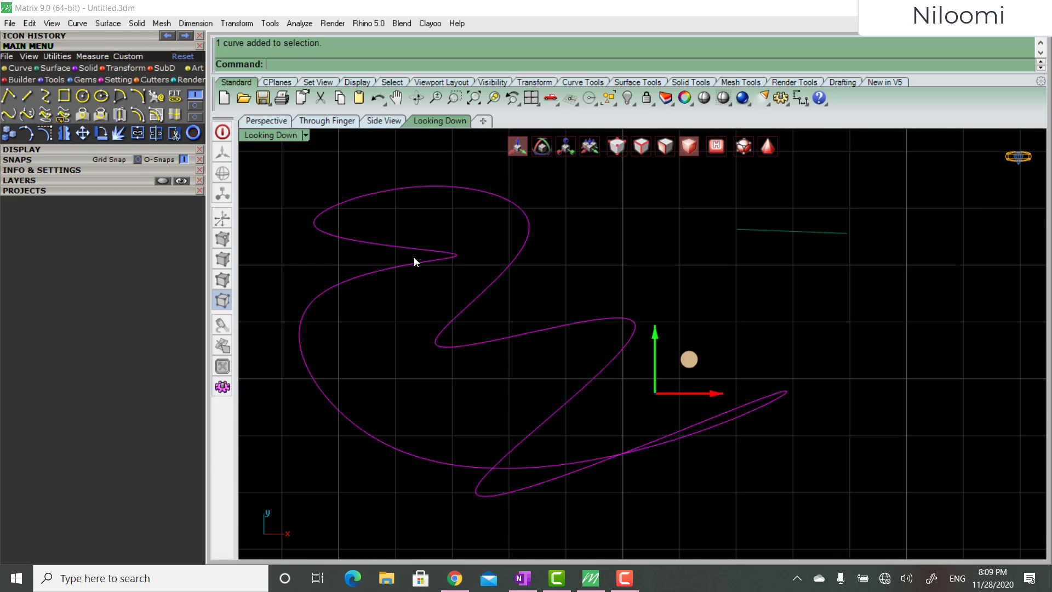
click(37, 147)
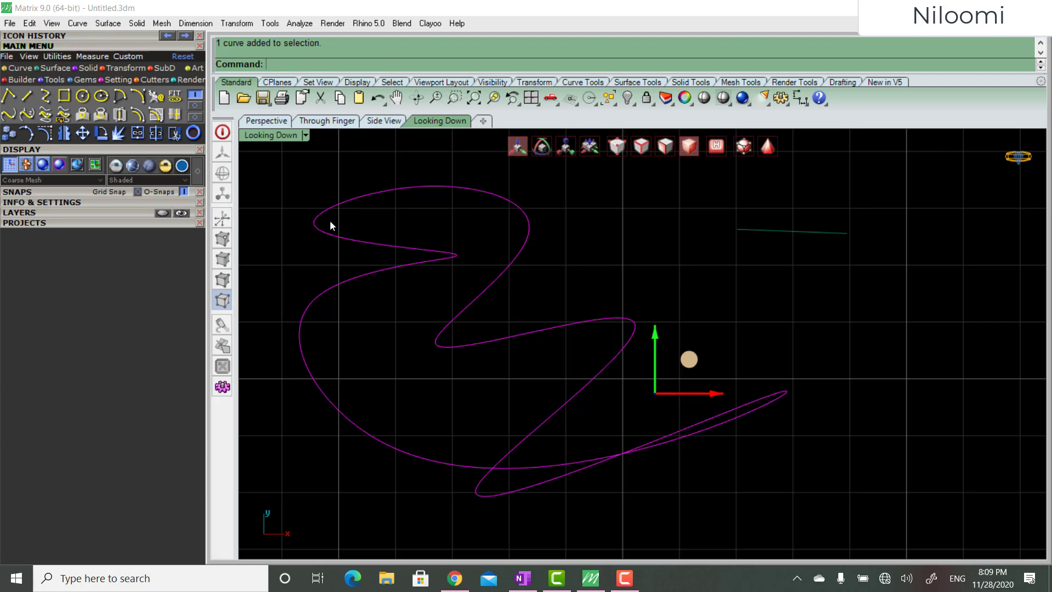
click(22, 133)
click(26, 134)
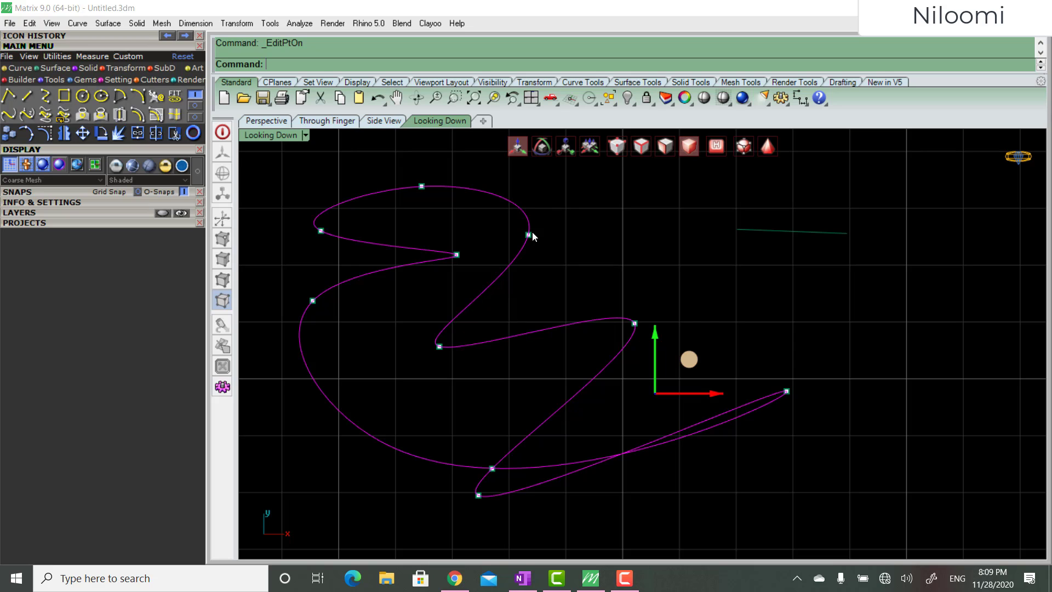
Reshape the closed curve by moving its edit points, pulling the inner cusp far outward and the inner bend up, and turn the points off.
drag(529, 235, 251, 261)
drag(440, 347, 567, 252)
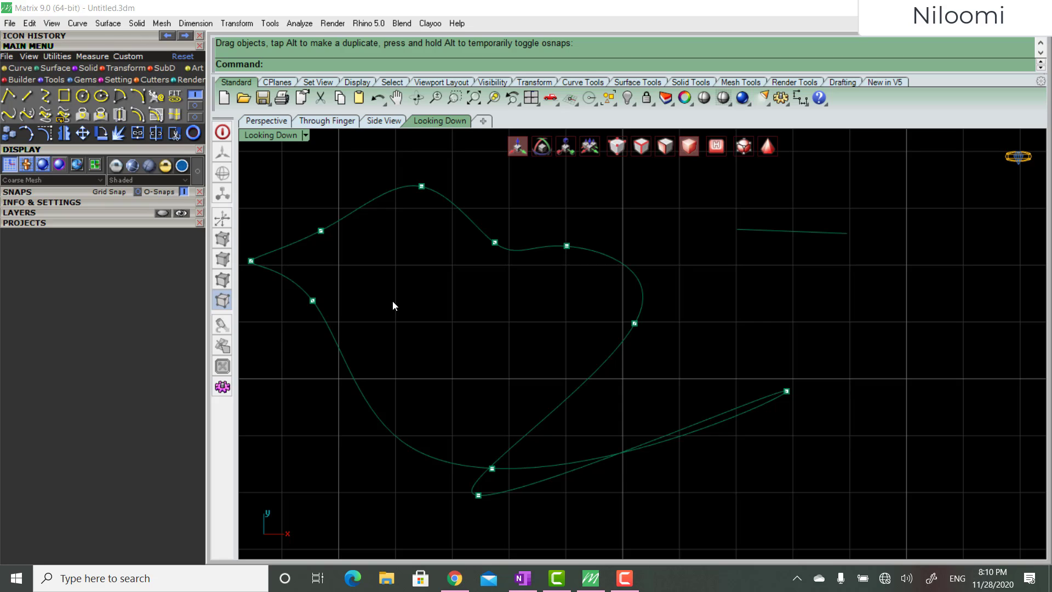
key(Escape)
right_drag(392, 300, 561, 337)
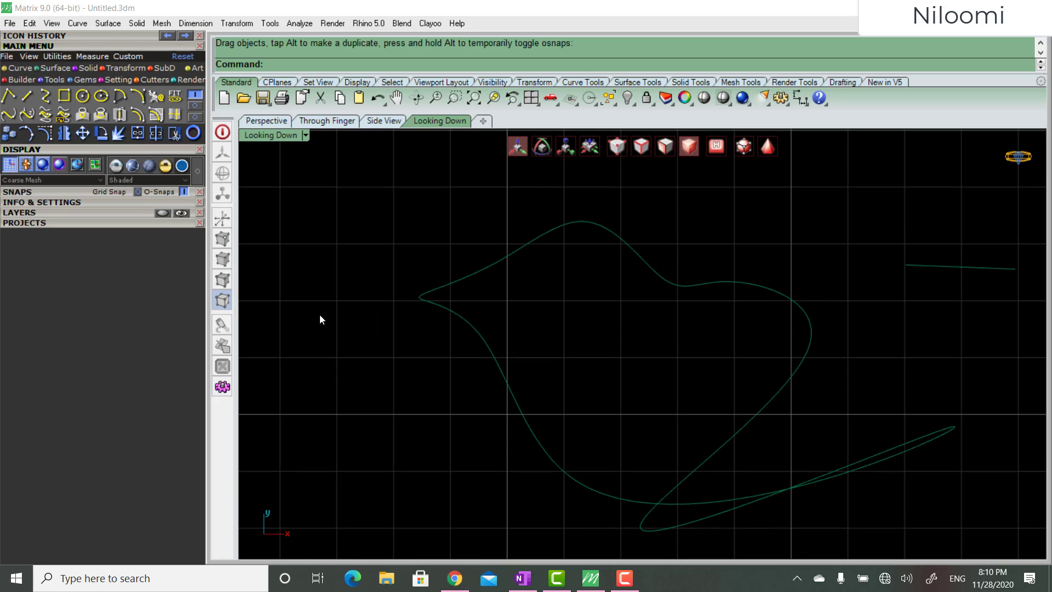
Draw a tall rectangle from two opposite corners beside the closed curve and delete it.
click(68, 102)
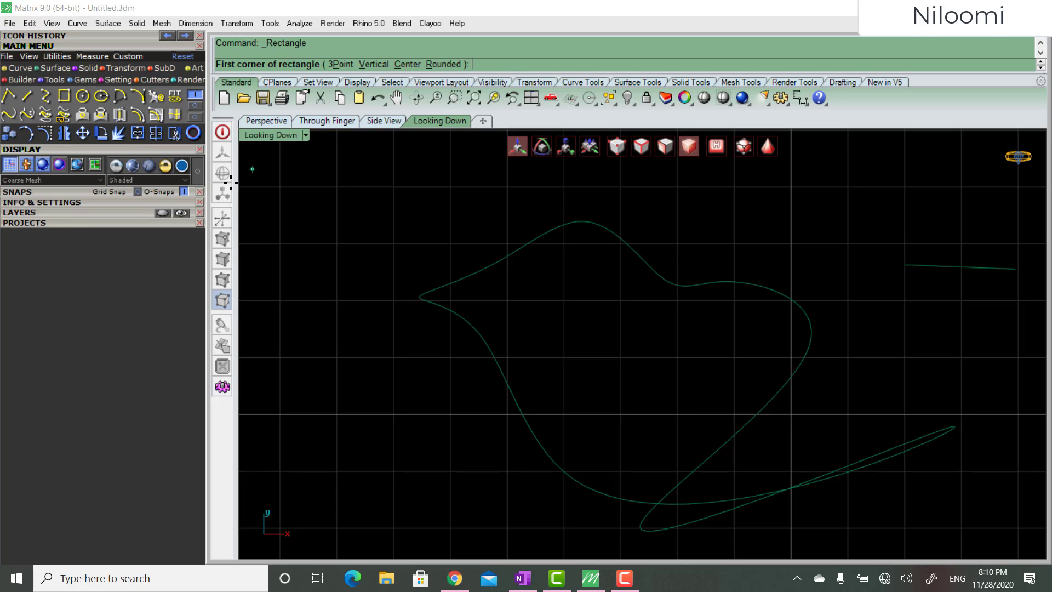
click(283, 185)
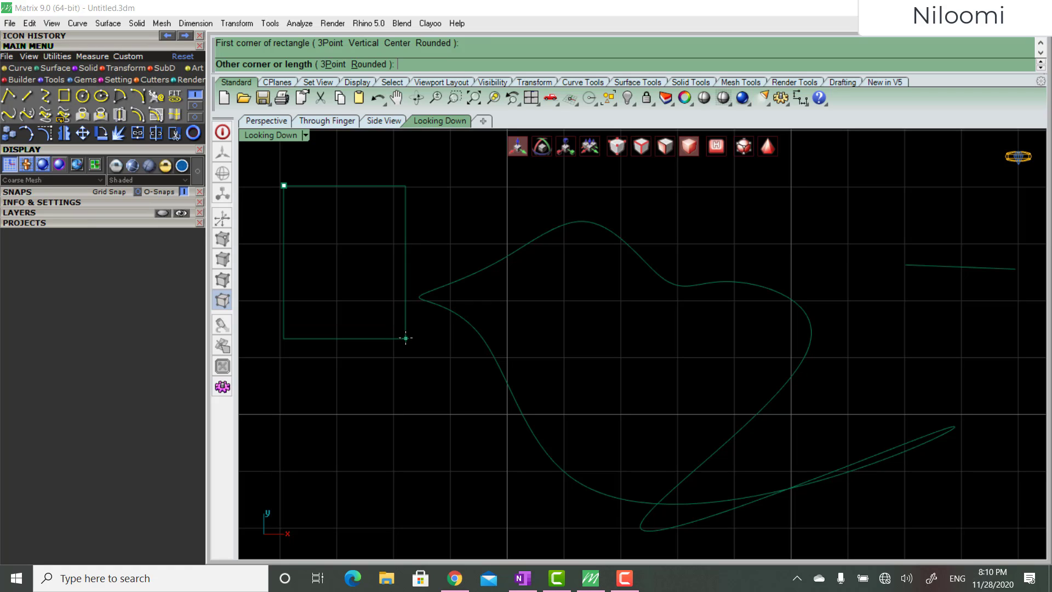
click(388, 378)
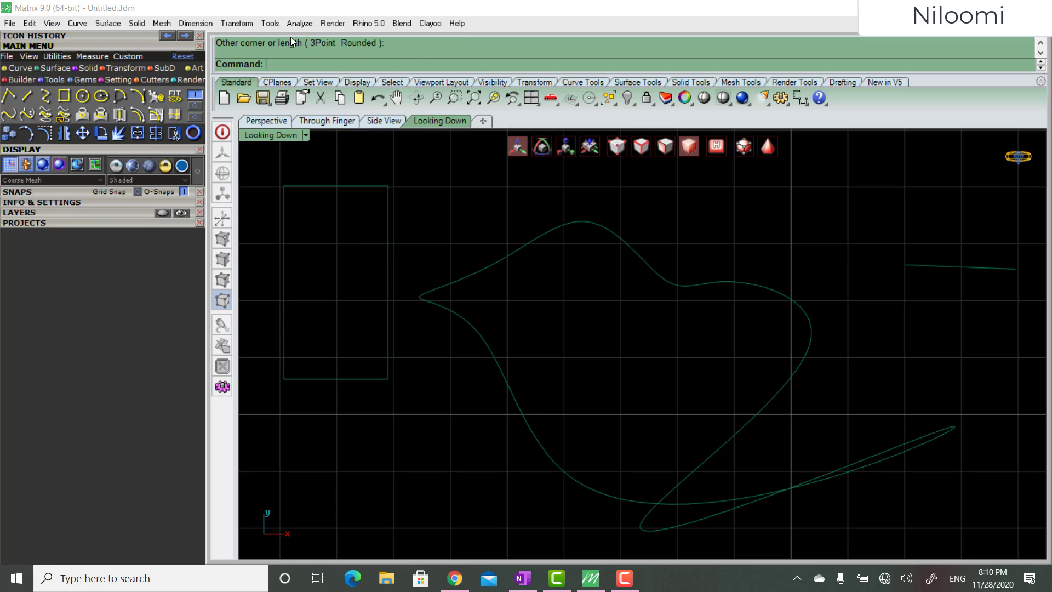
click(285, 201)
key(Delete)
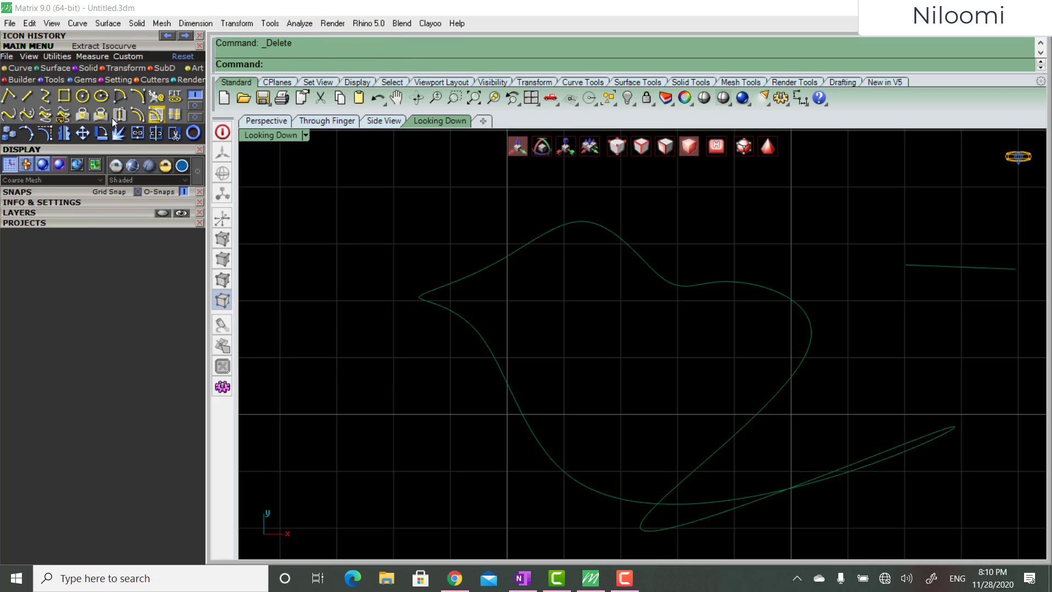
Draw a small circle from its center above and to the left of the closed curve, and restore the four-viewport layout.
click(82, 102)
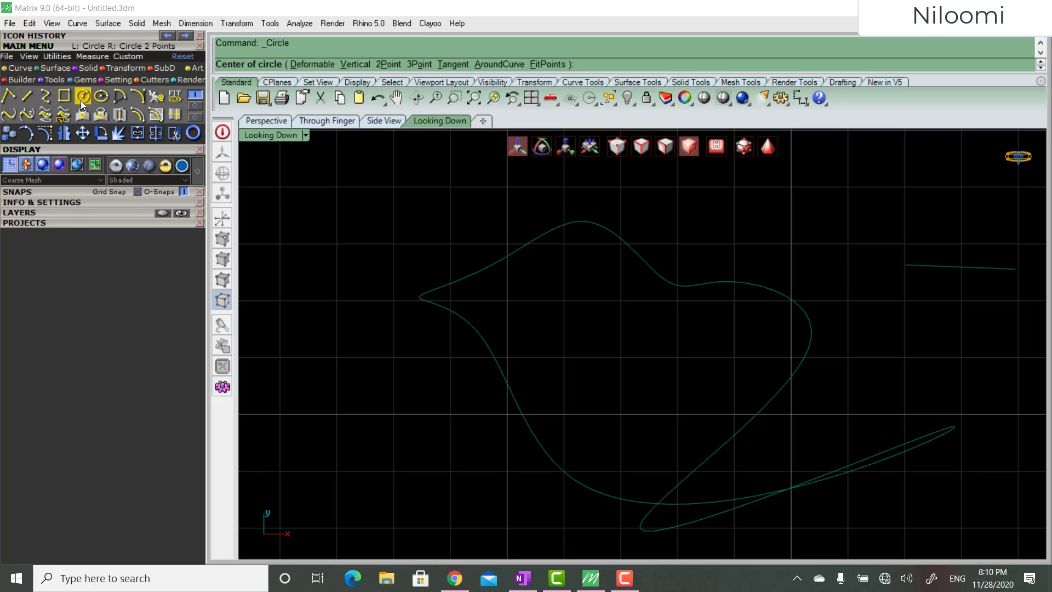
click(342, 185)
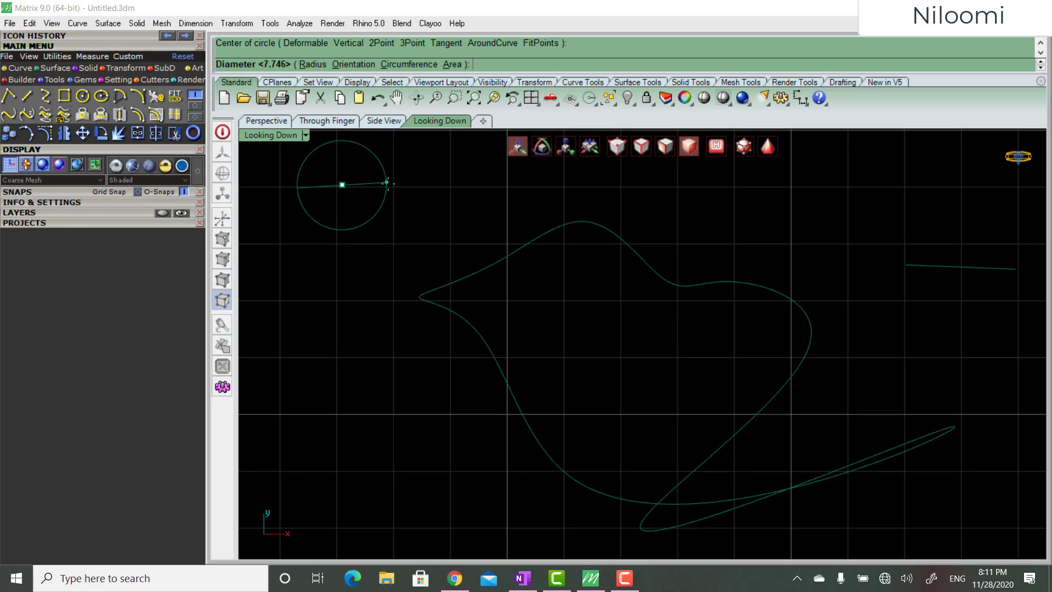
click(389, 184)
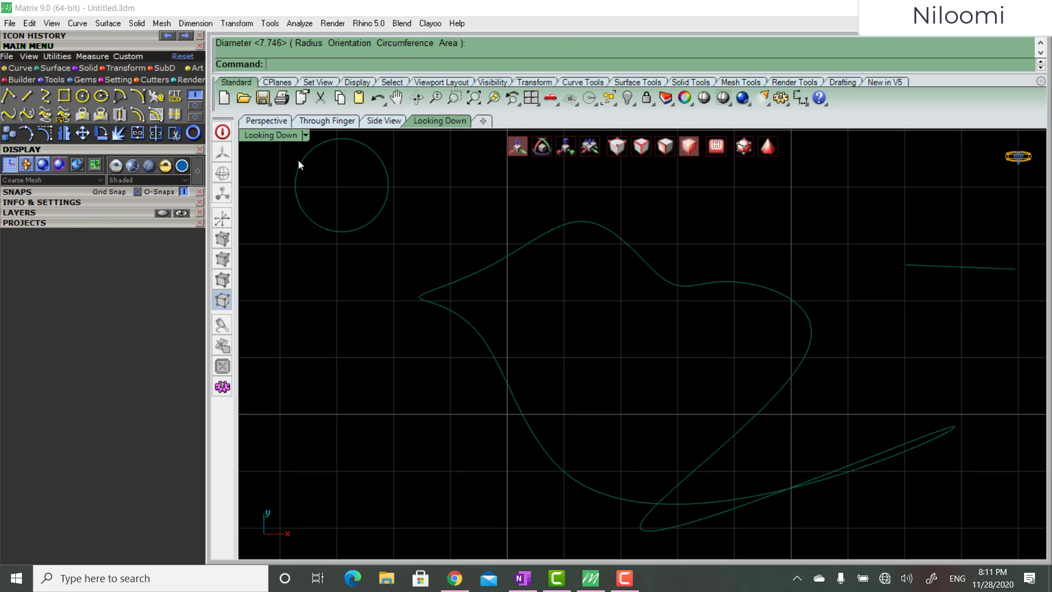
double_click(282, 135)
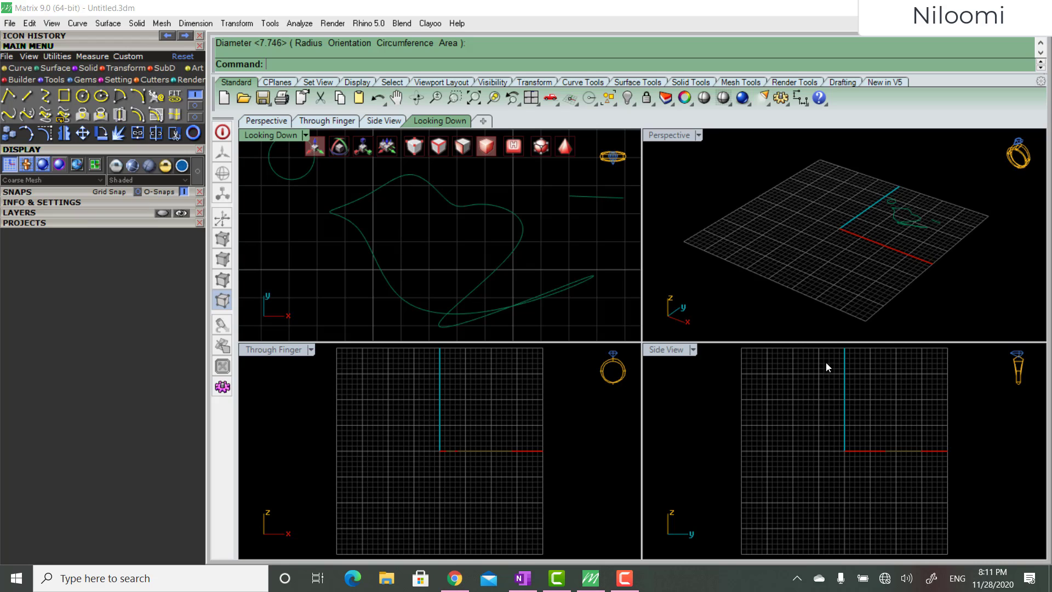
right_drag(717, 148, 749, 332)
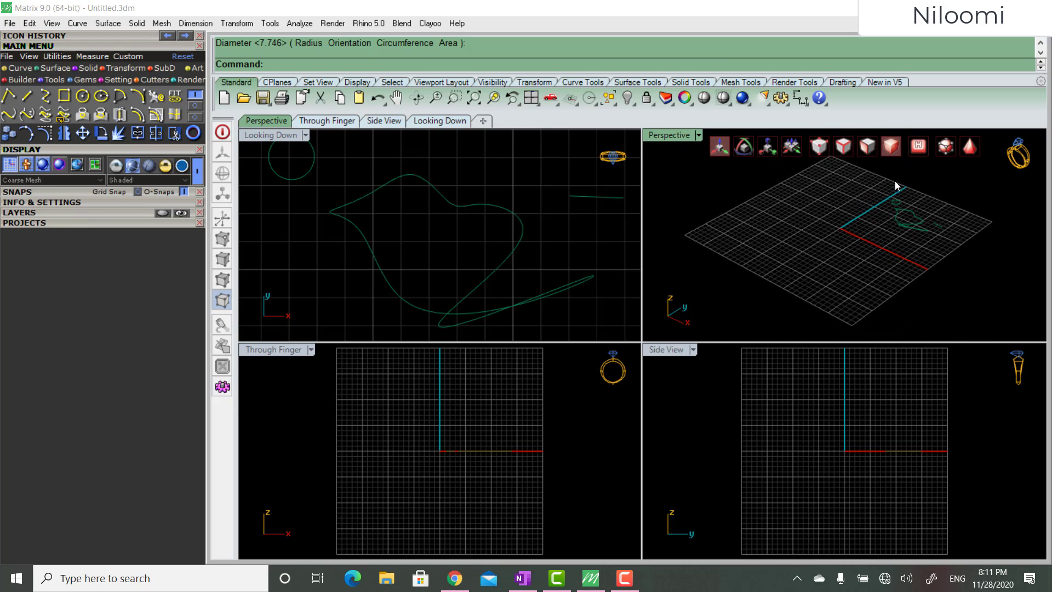
right_drag(478, 265, 513, 241)
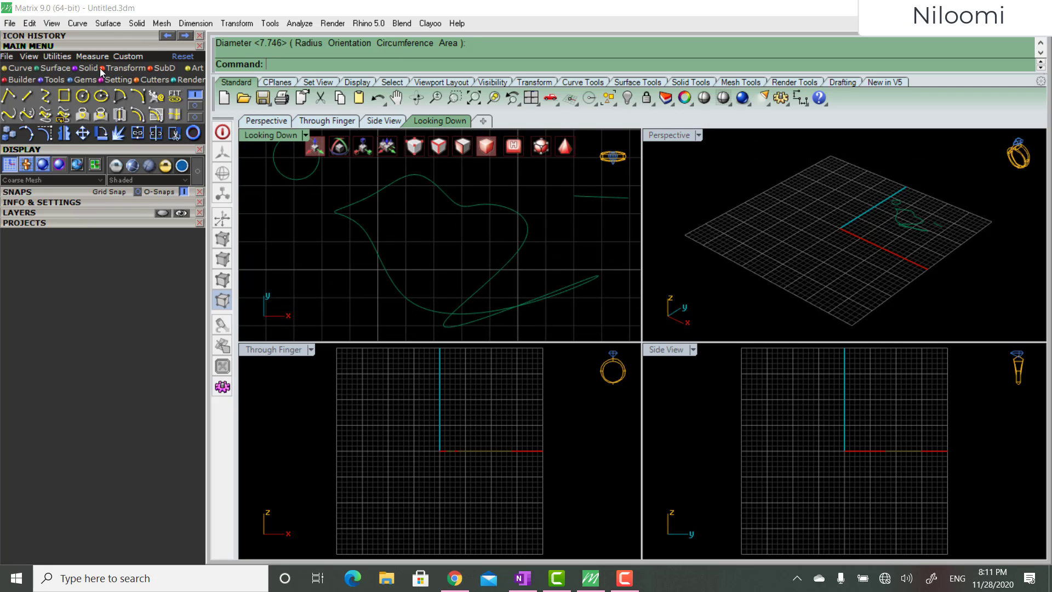
Draw a wide ellipse from its center in the negative X and Y quadrant of the Looking Down viewport, with a nearly horizontal long axis.
click(100, 96)
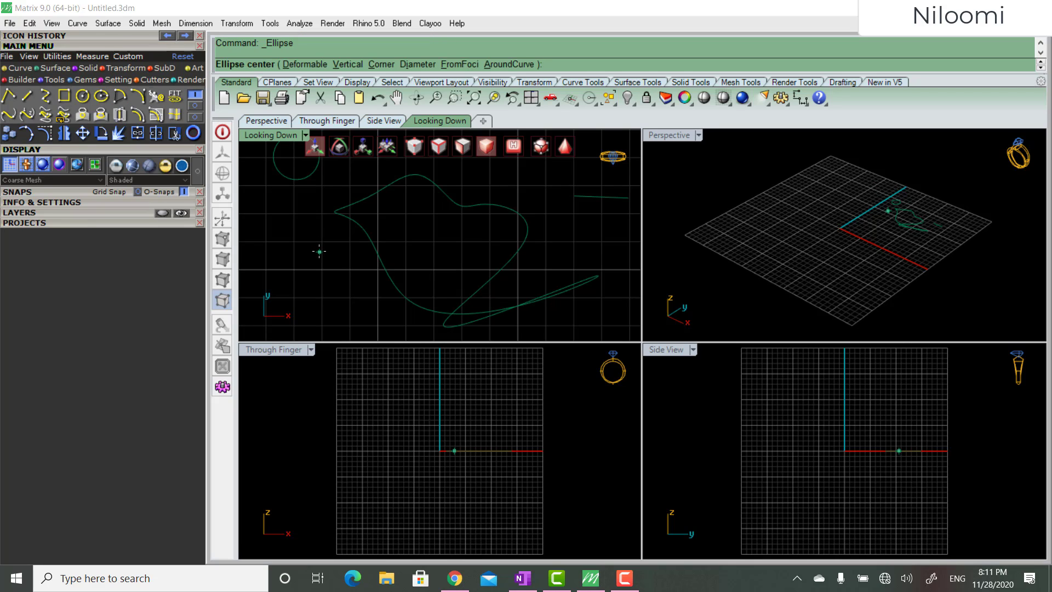
scroll(315, 288, down, 5)
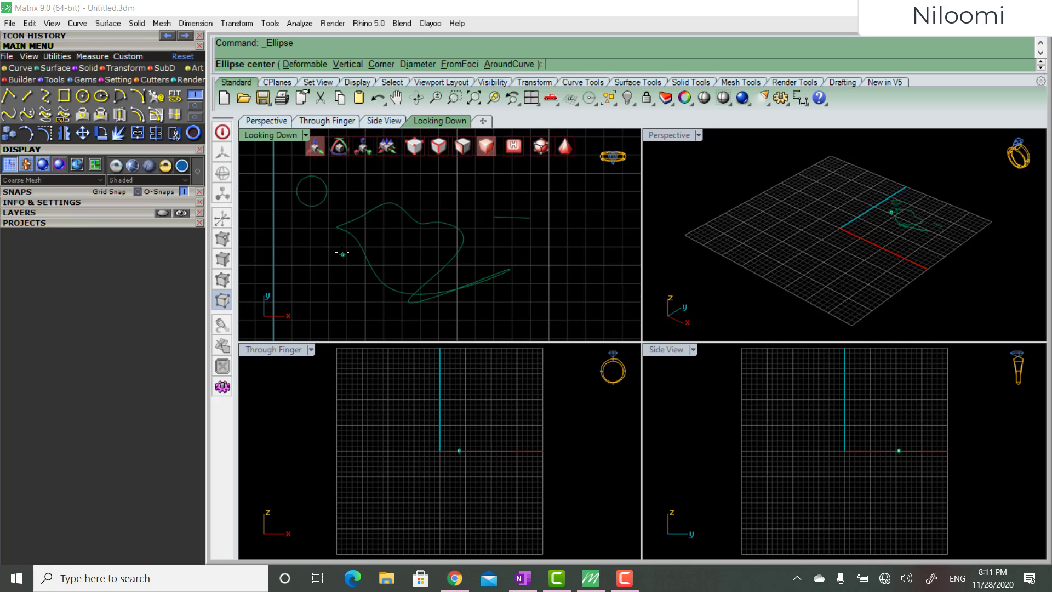
mouse_move(307, 180)
right_down()
mouse_move(408, 180)
mouse_move(451, 250)
mouse_move(294, 266)
mouse_move(326, 182)
right_up()
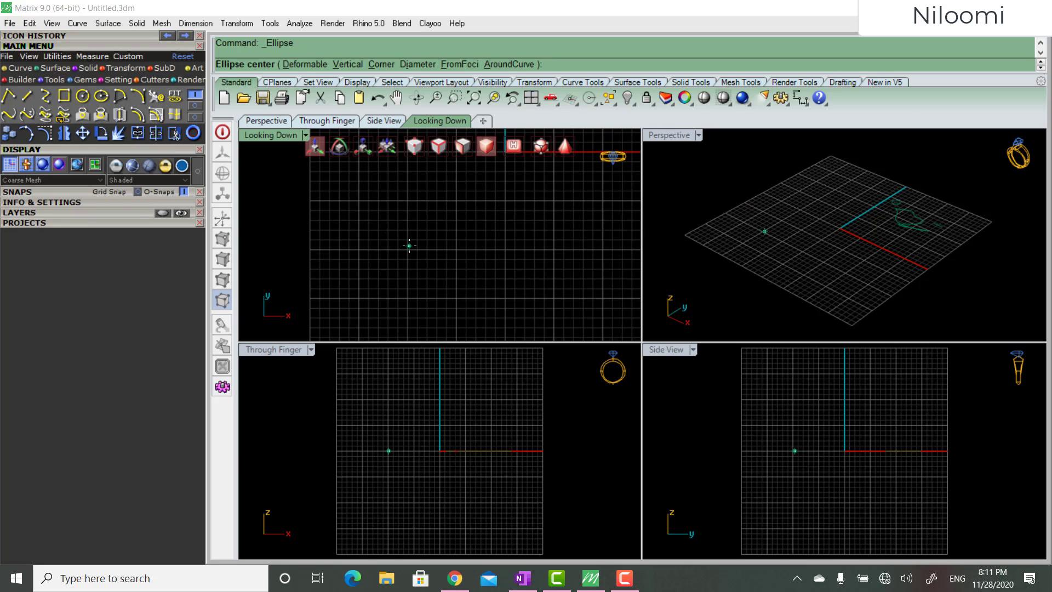
click(409, 246)
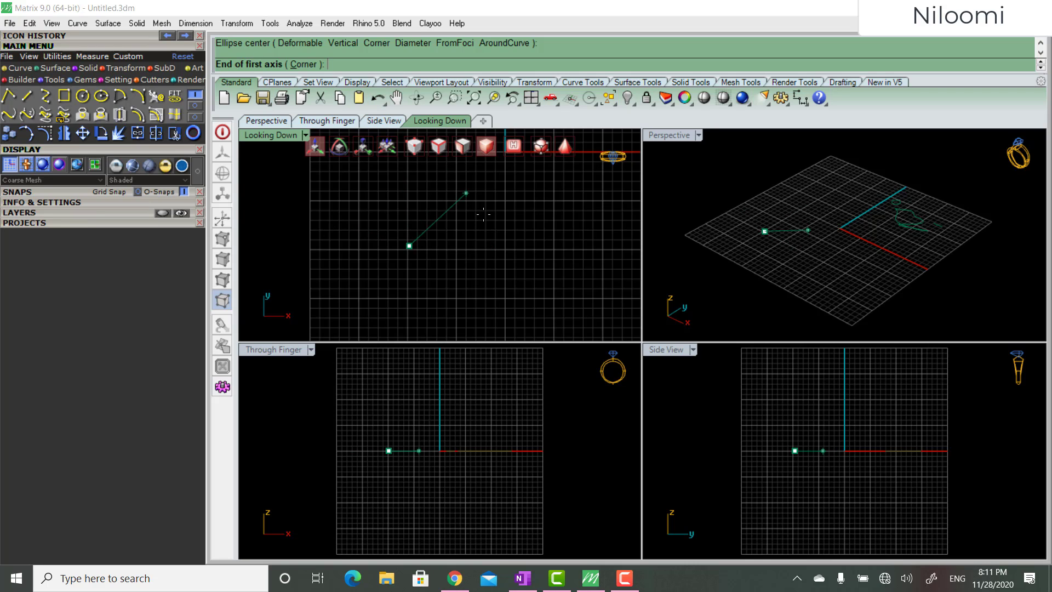
click(490, 242)
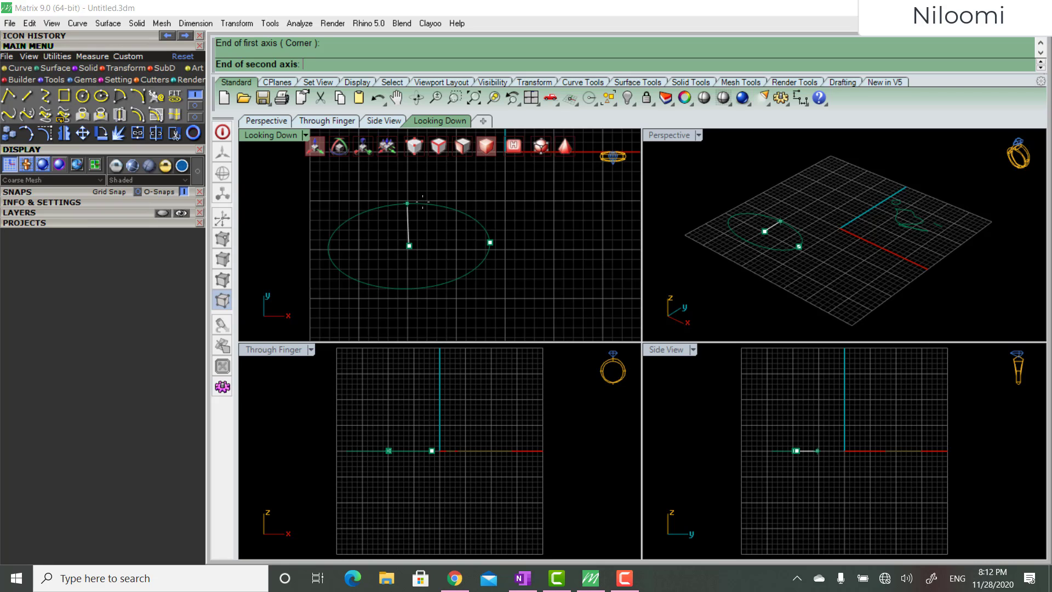
click(422, 201)
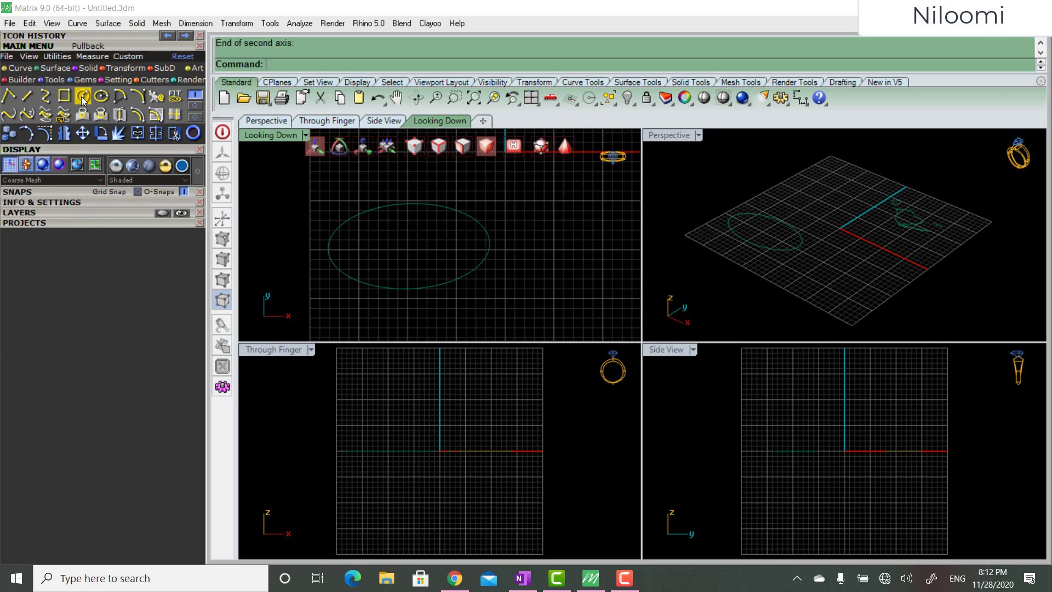
Draw an arc from its center, start and end points beside the ellipse, sweeping down from the start point toward the ellipse.
click(120, 99)
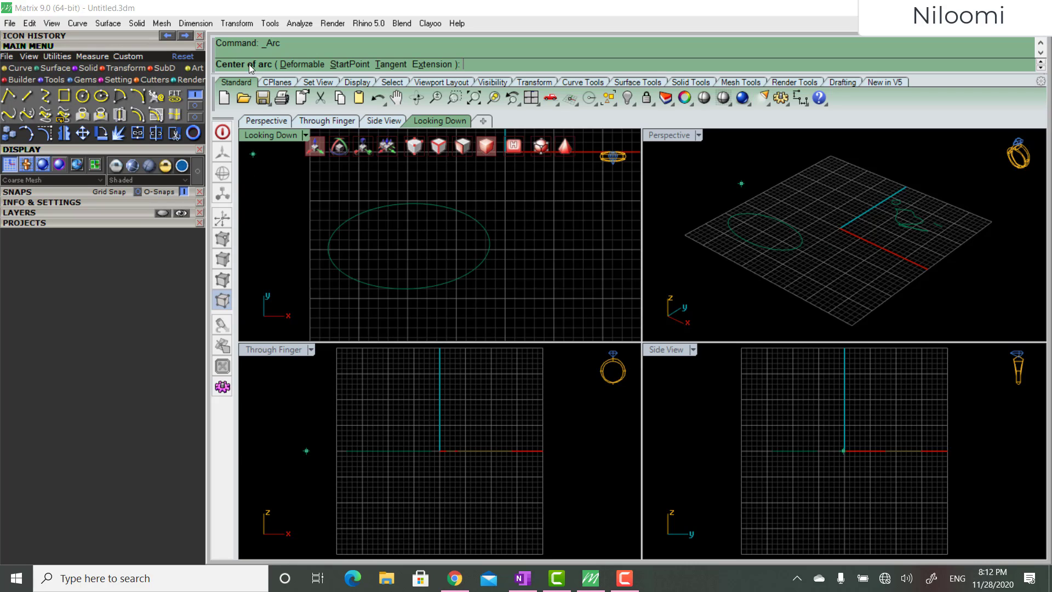
click(520, 208)
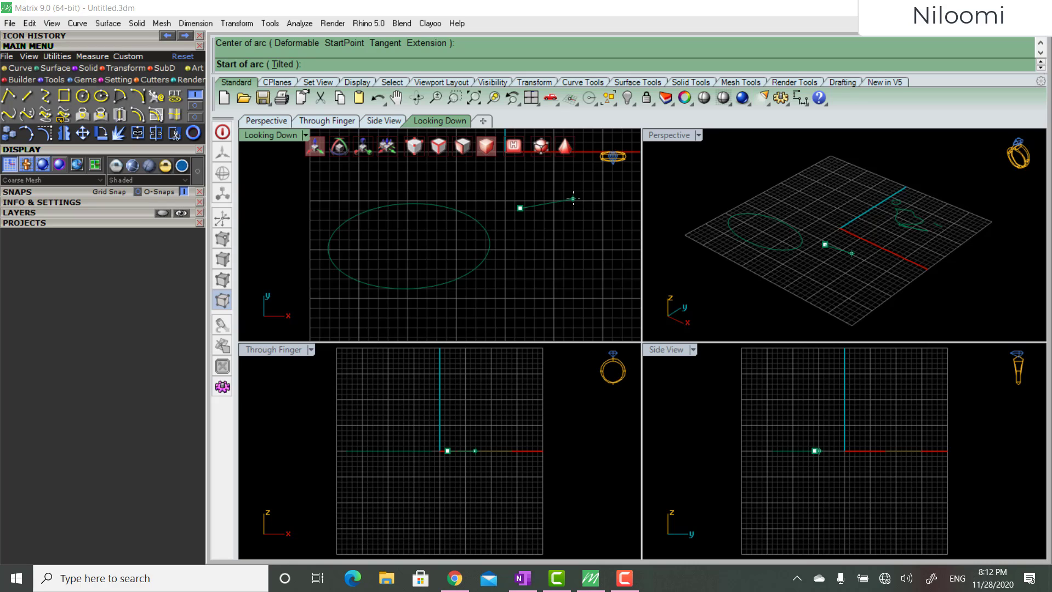
click(573, 198)
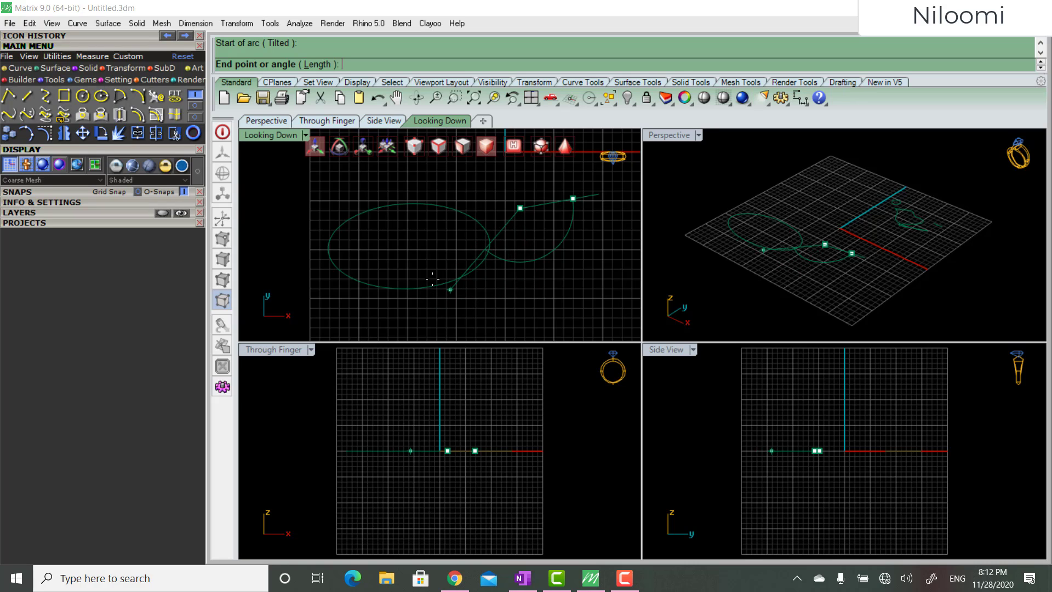
click(498, 285)
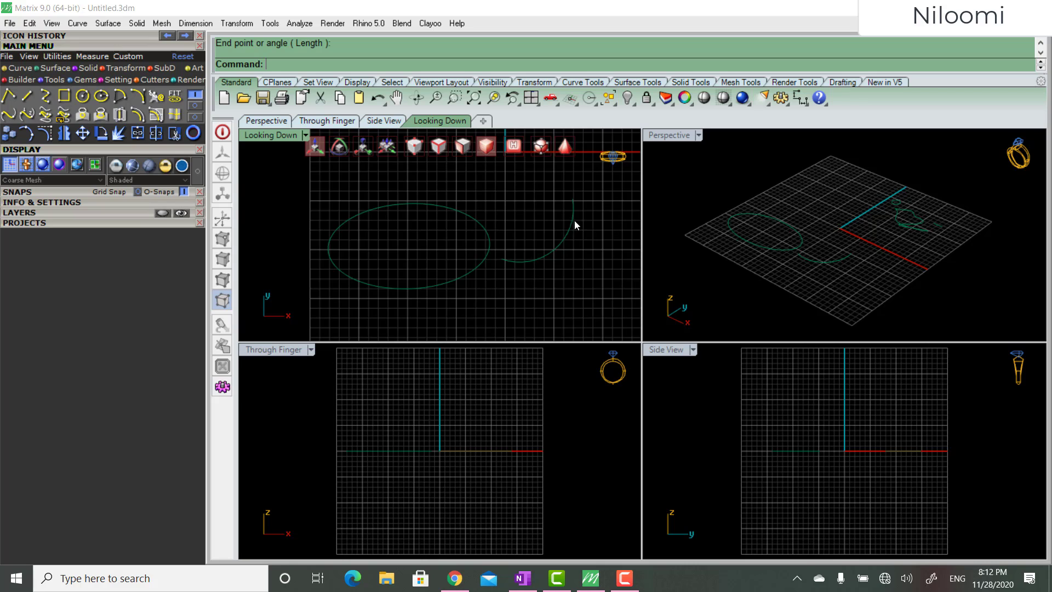
Draw a large, nearly three-quarter arc from start, end and start direction in the maximized Looking Down viewport, left of the Y axis, bulging downward.
click(139, 101)
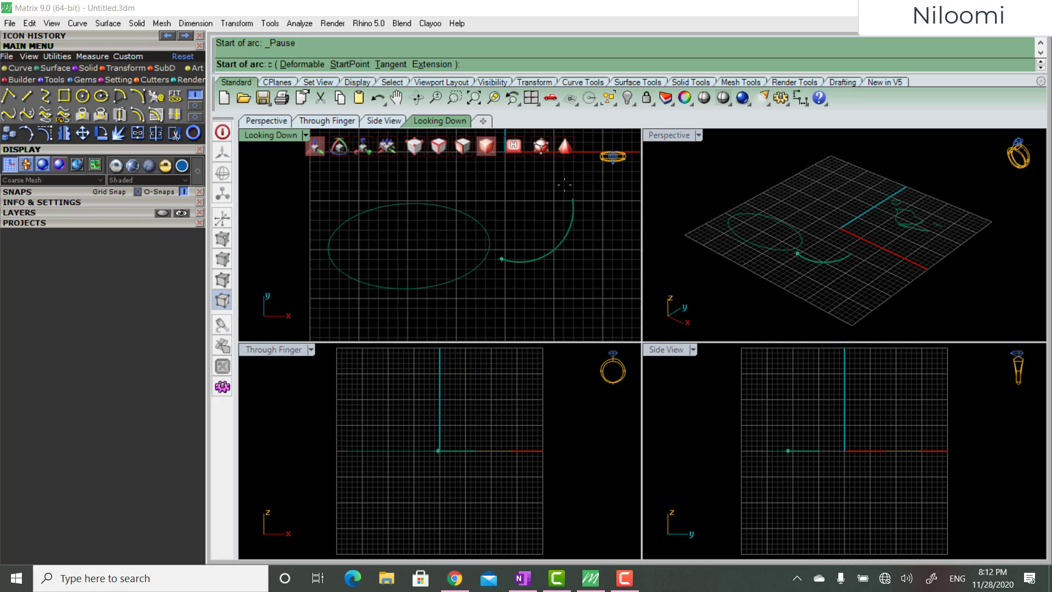
scroll(391, 235, down, 8)
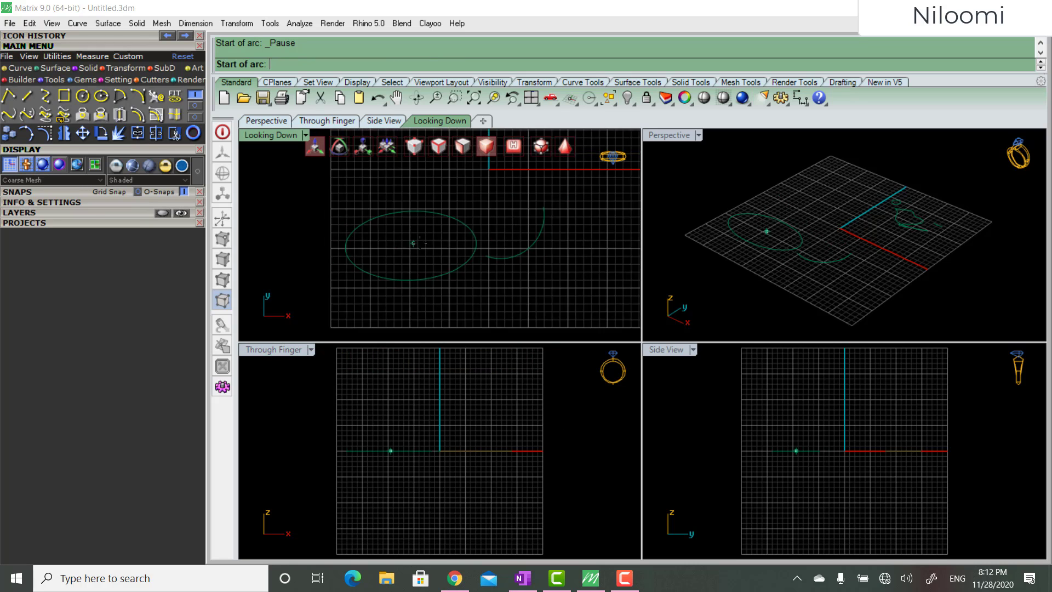
right_drag(478, 194, 426, 262)
scroll(469, 272, up, 4)
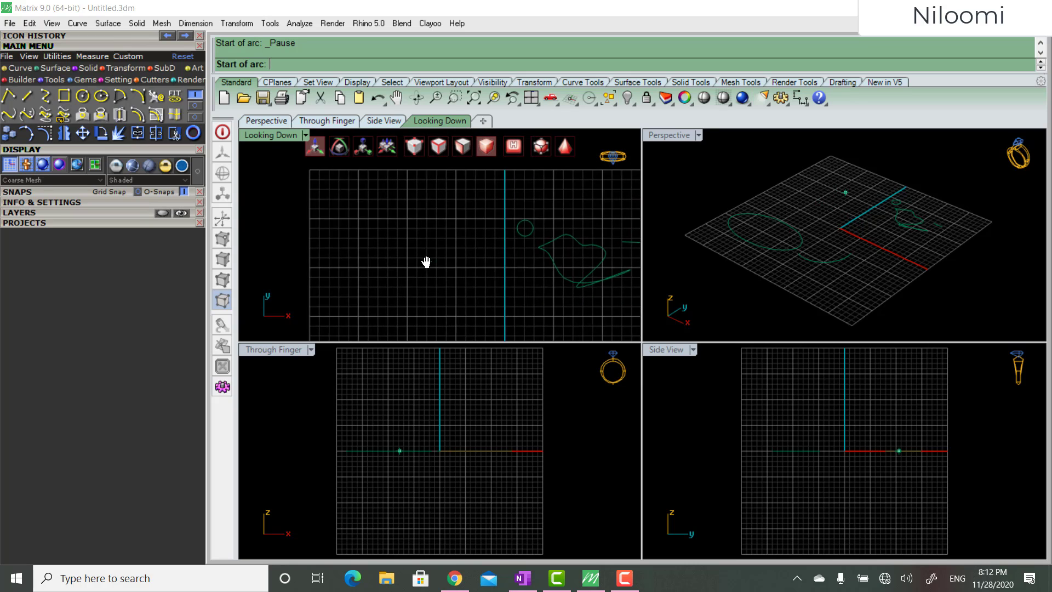
double_click(272, 136)
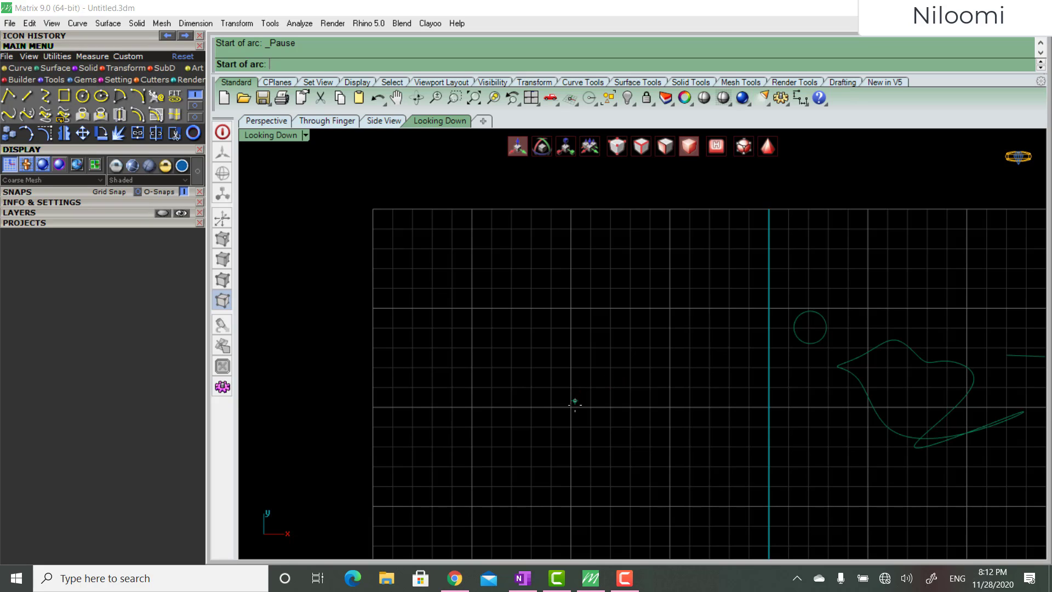
click(575, 406)
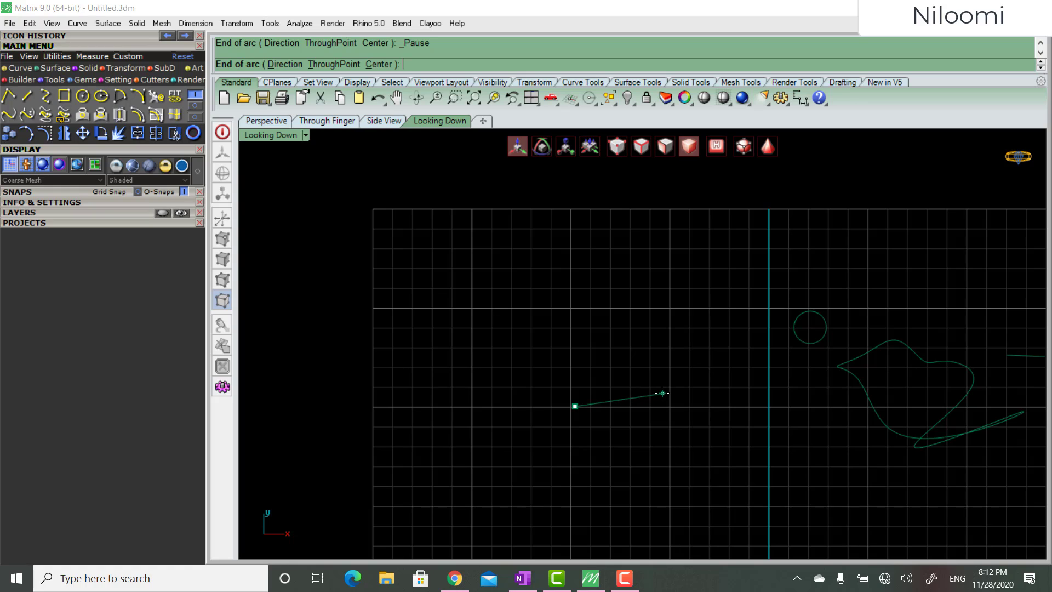
click(684, 363)
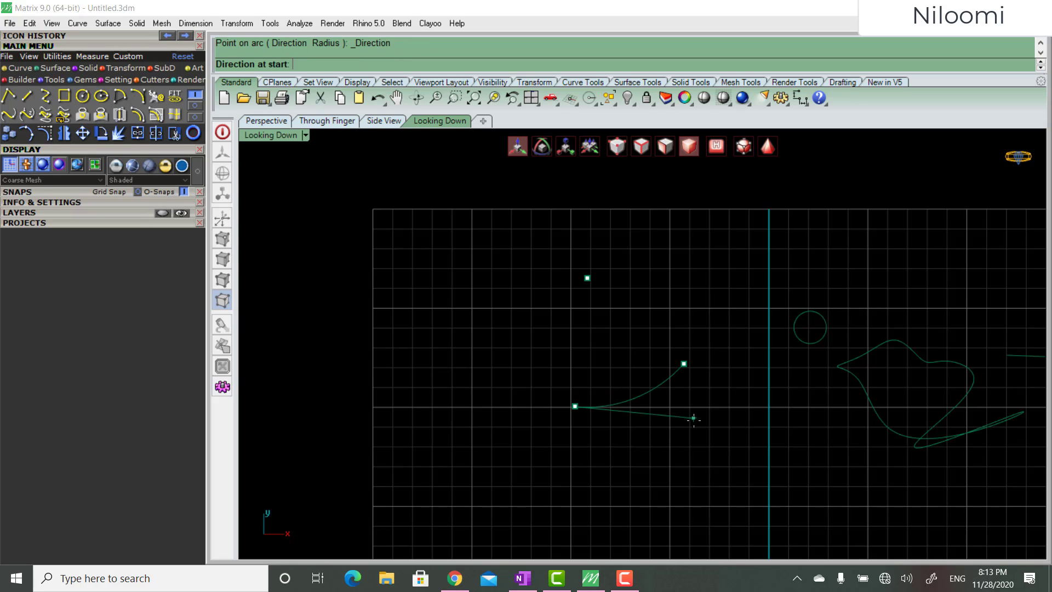
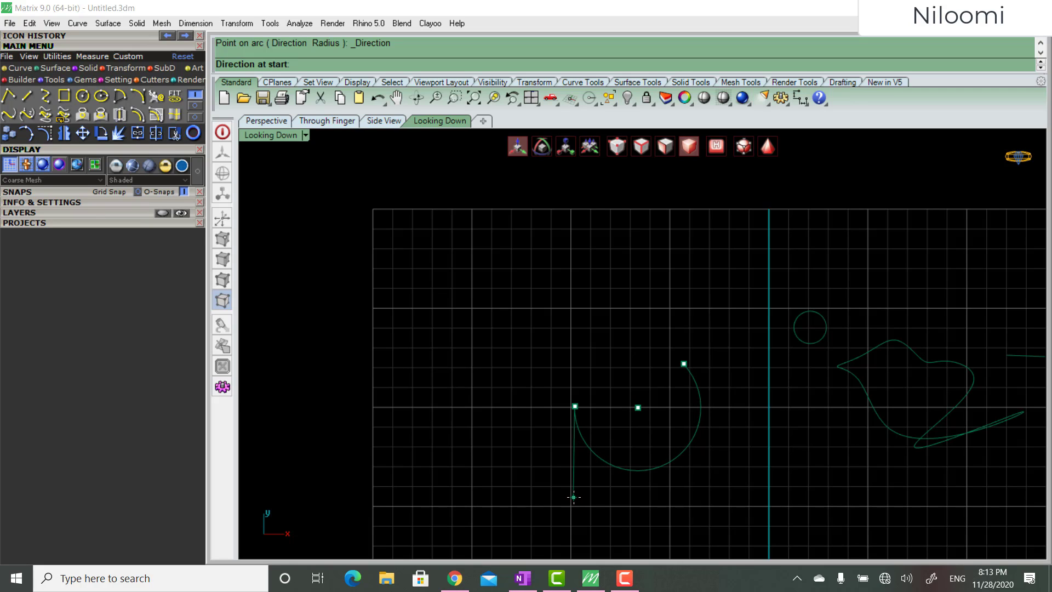
click(575, 499)
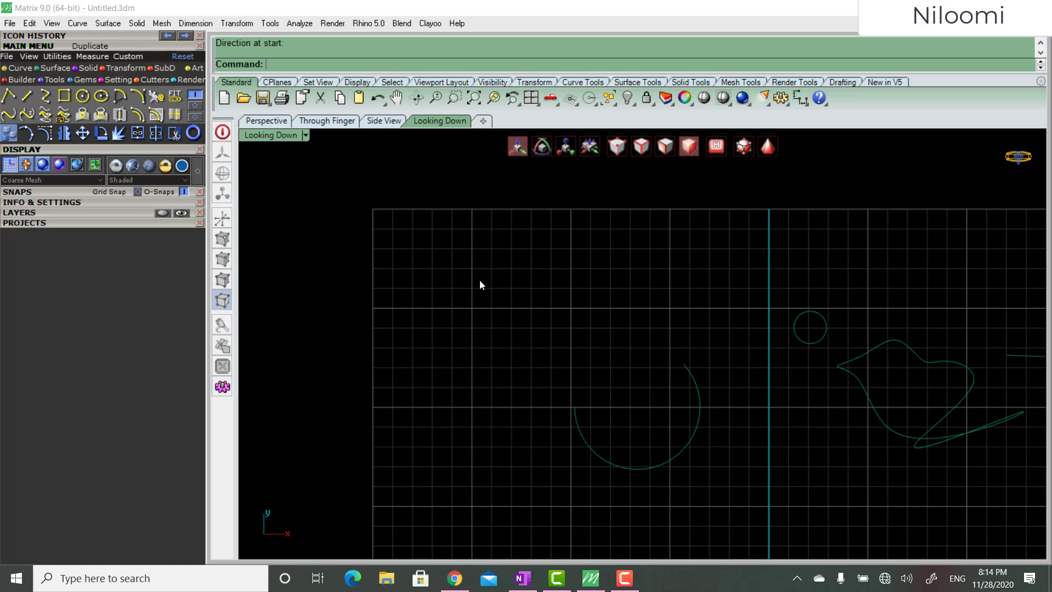
Copy the new arc from its left endpoint to nine scattered spots around the original, some overlapping each other.
click(599, 456)
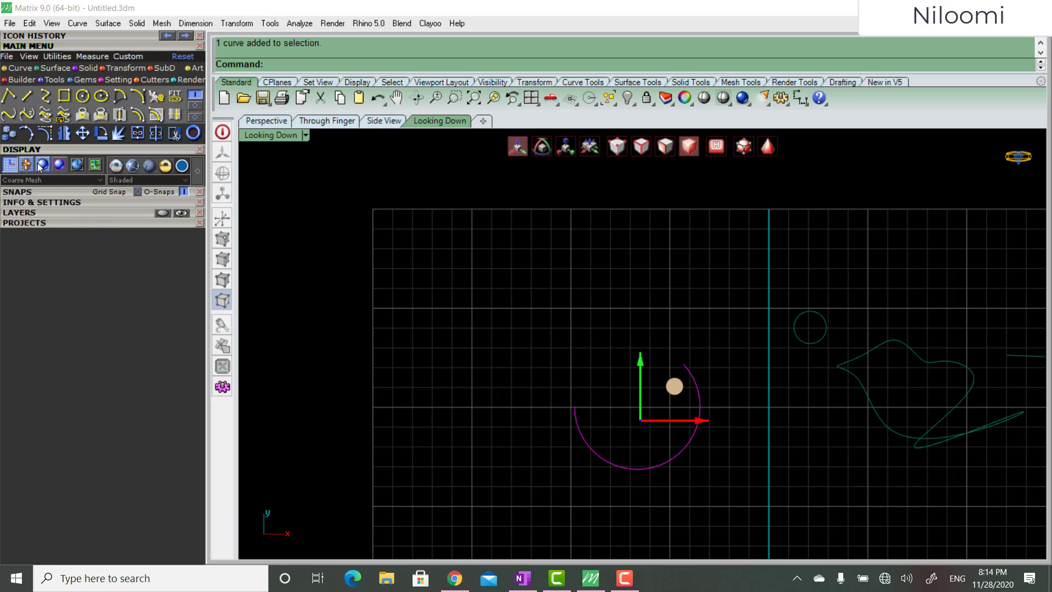
click(12, 140)
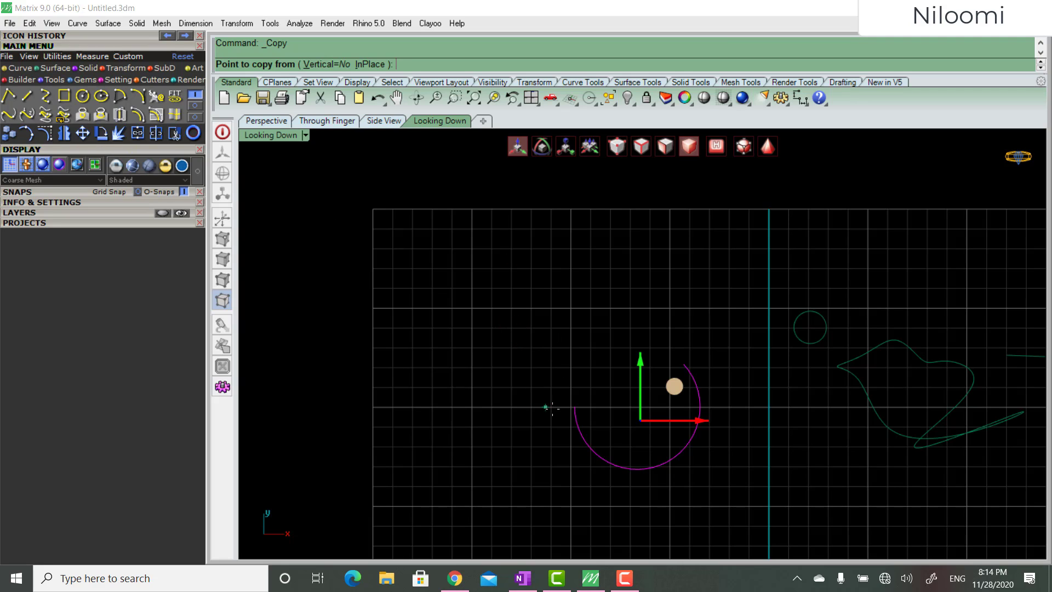
click(581, 408)
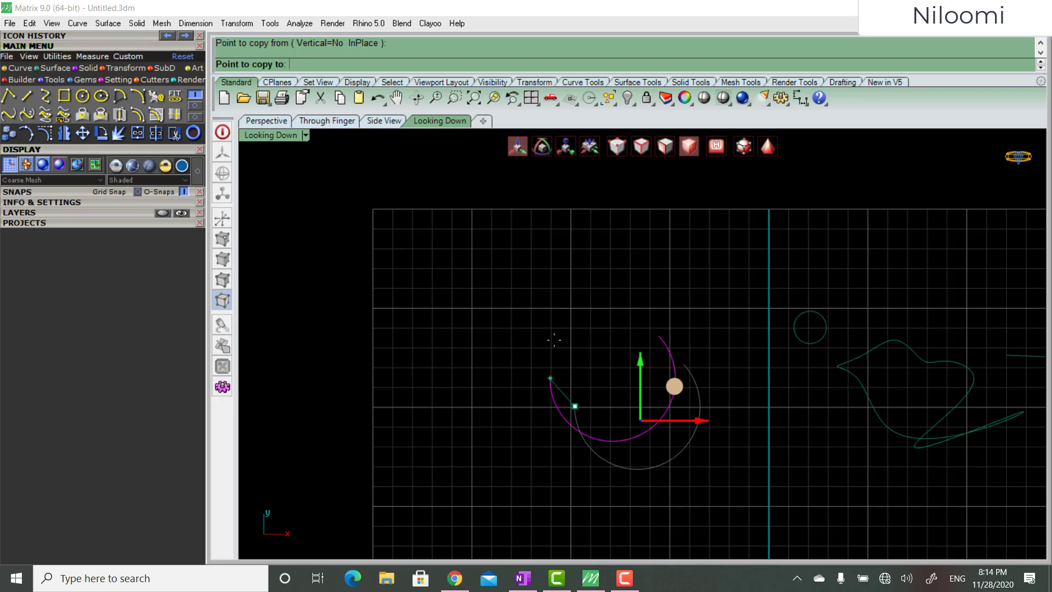
click(422, 307)
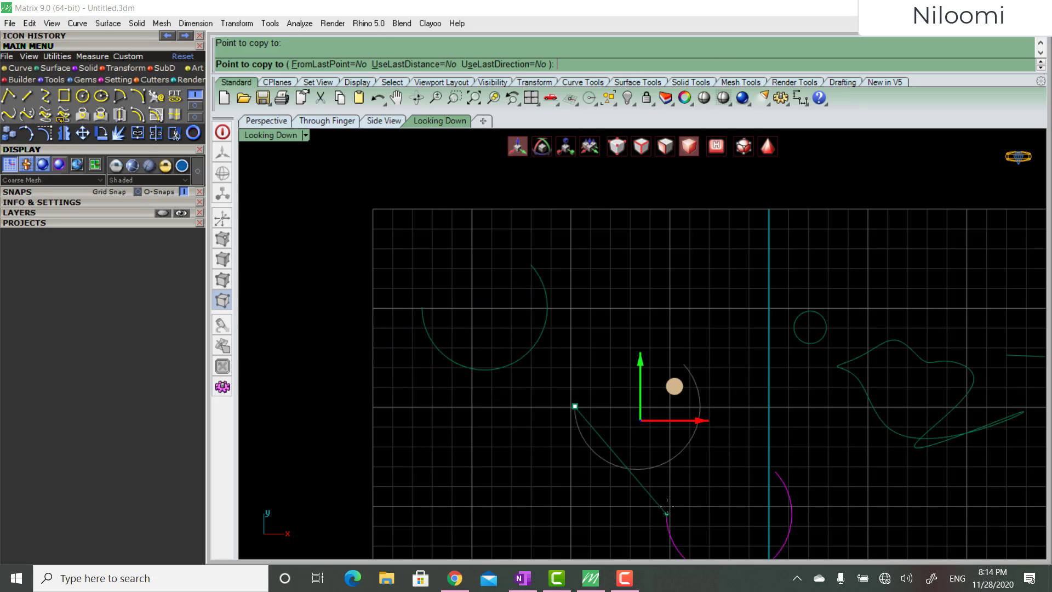
click(658, 280)
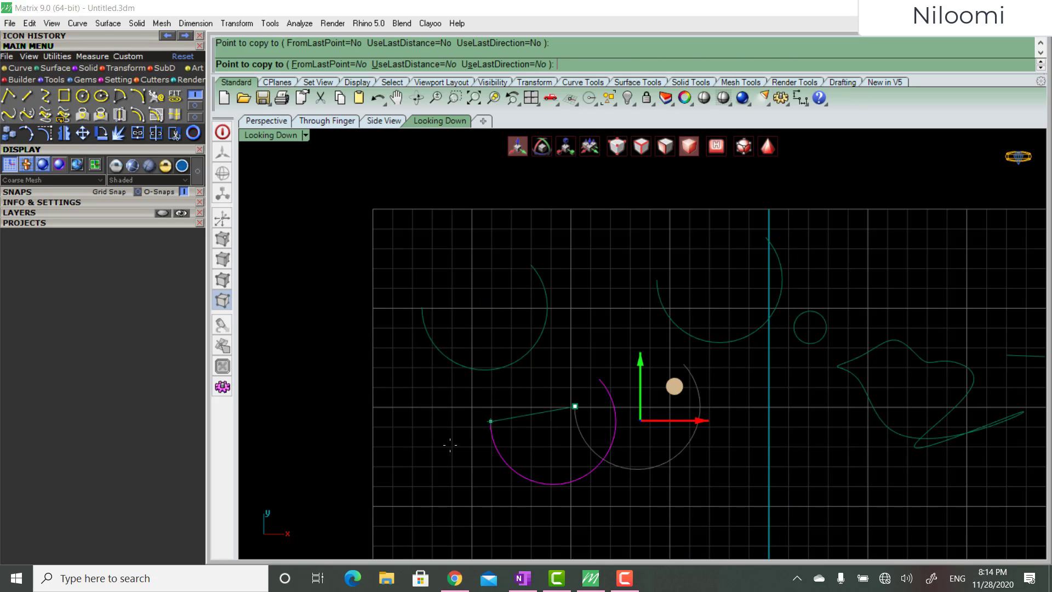
click(434, 453)
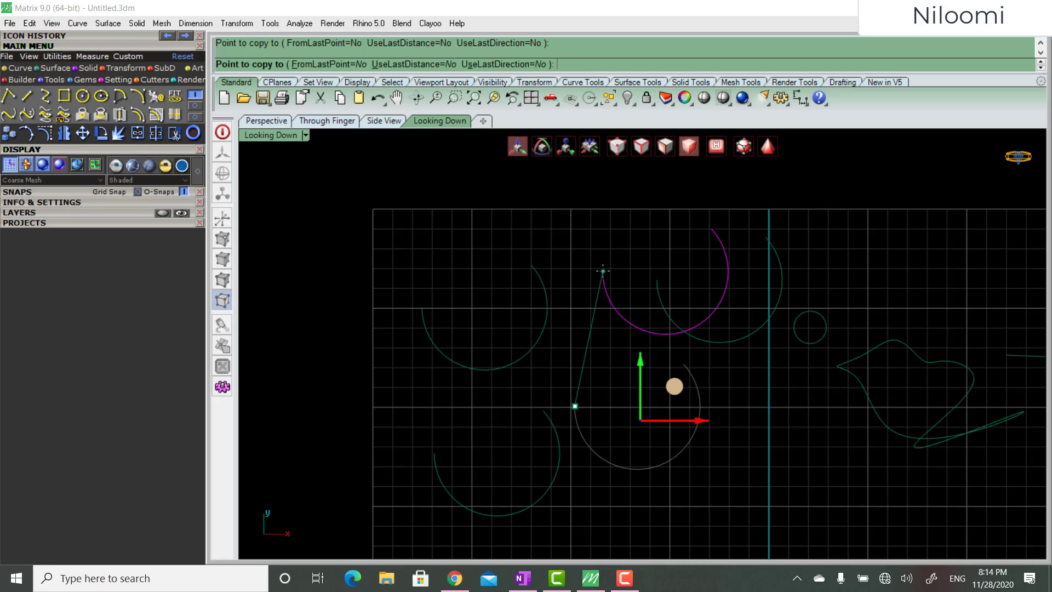
click(597, 271)
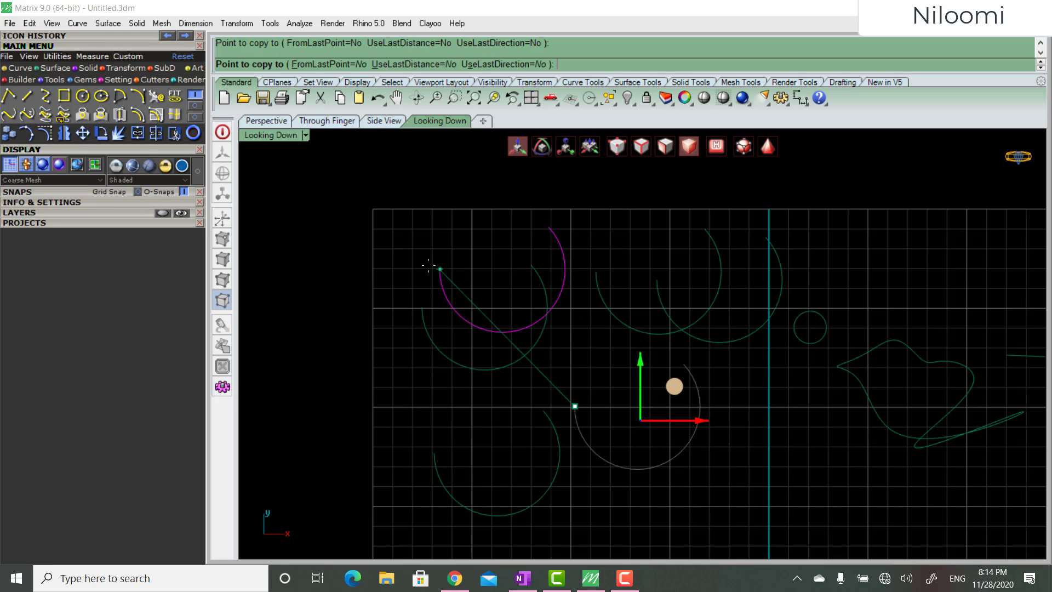
click(396, 257)
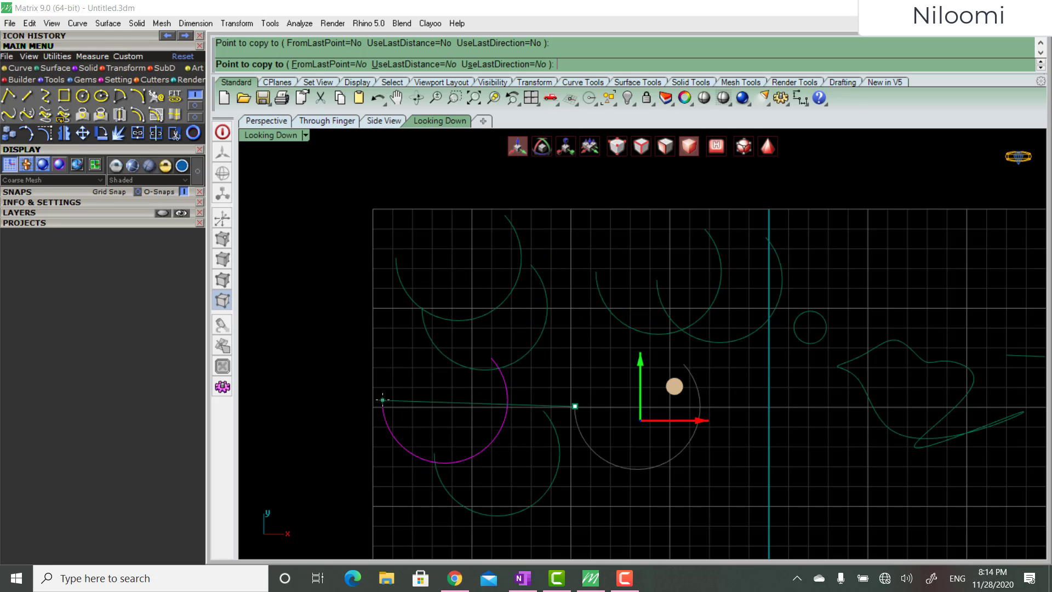
click(382, 403)
click(518, 351)
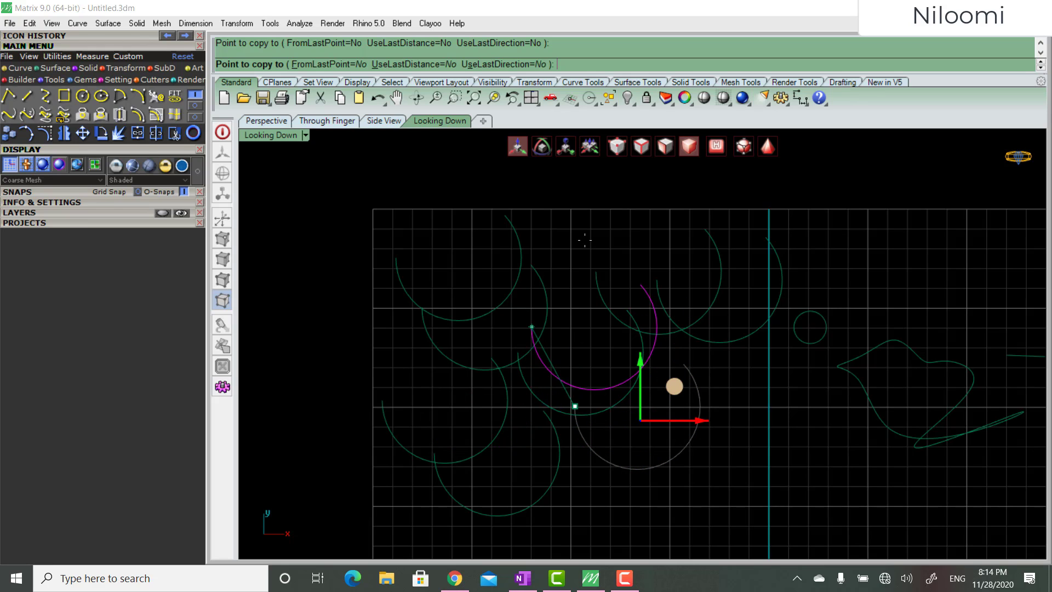
click(708, 394)
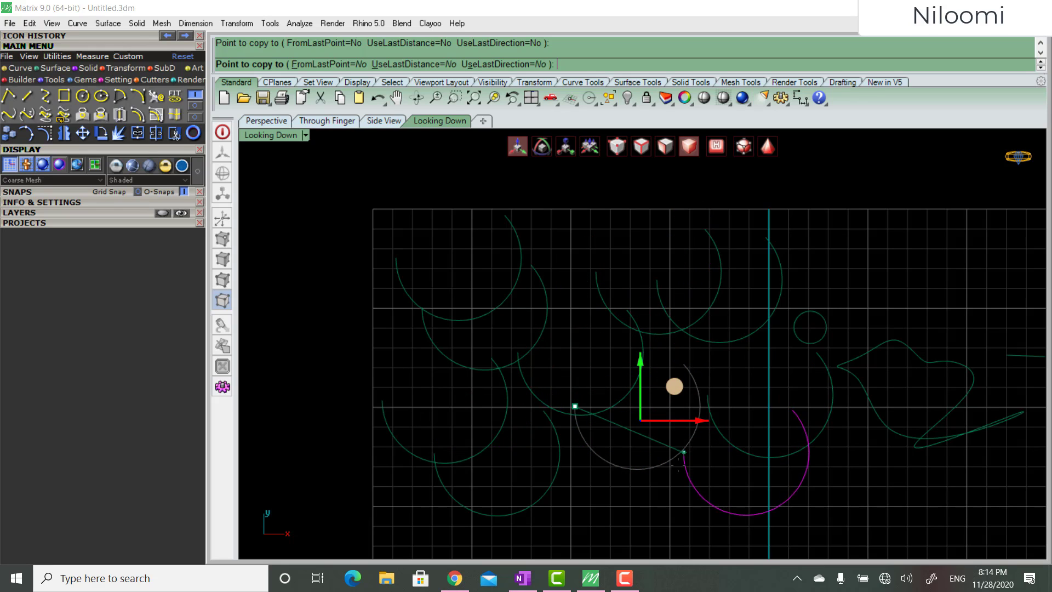
right_click(574, 442)
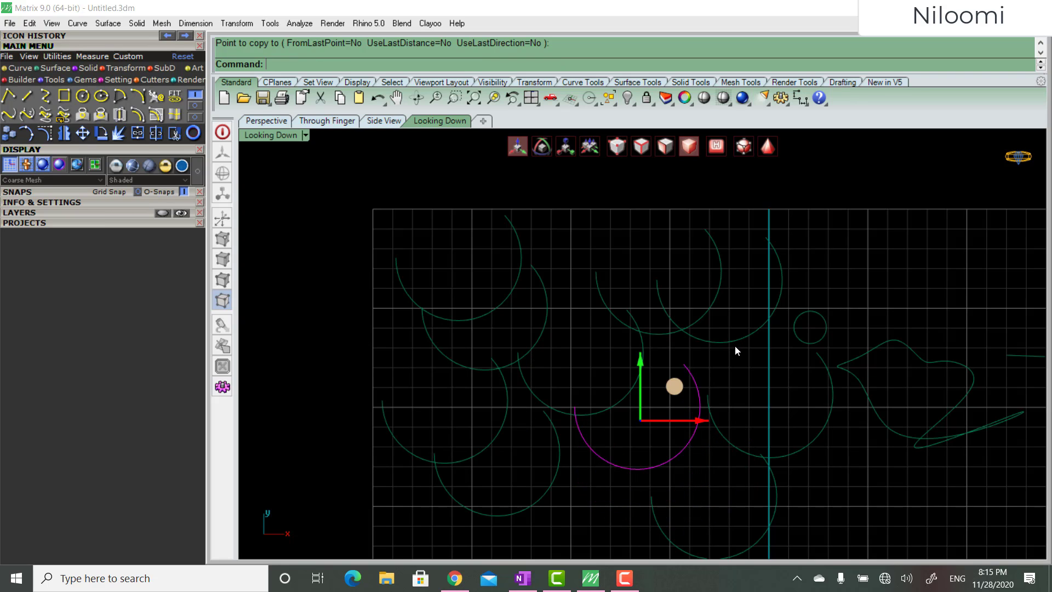
Turn on the original arc's control points and shift its lower points to reshape the bottom, and expand the layer list.
click(48, 137)
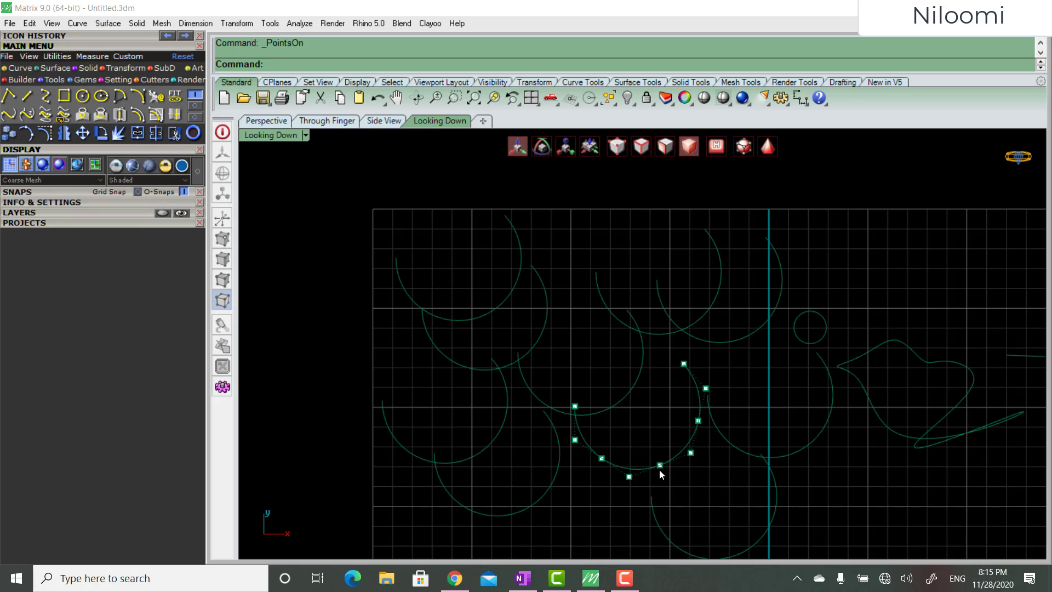
drag(660, 466, 599, 466)
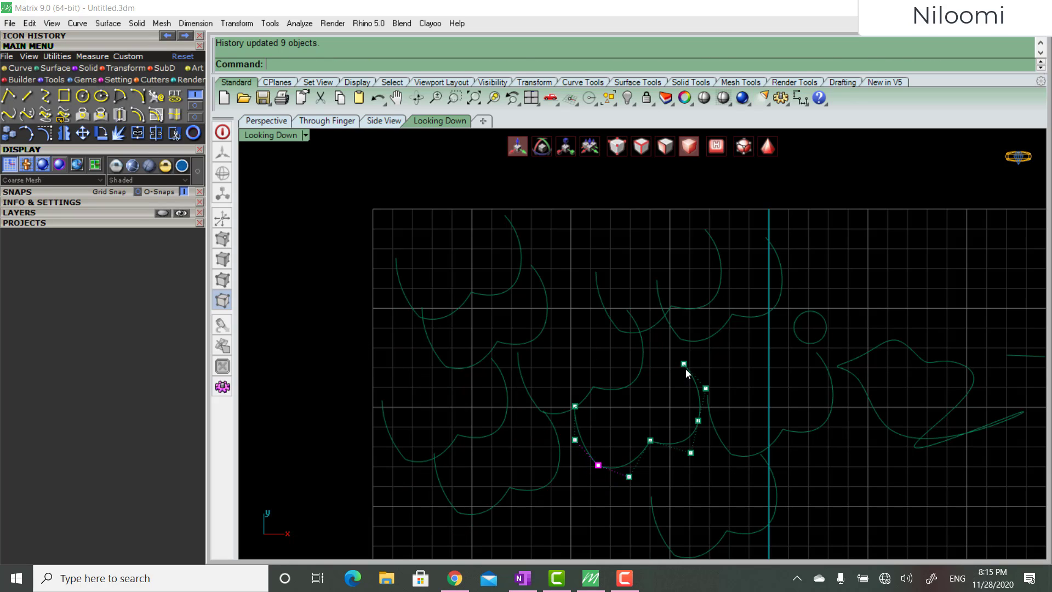
click(651, 440)
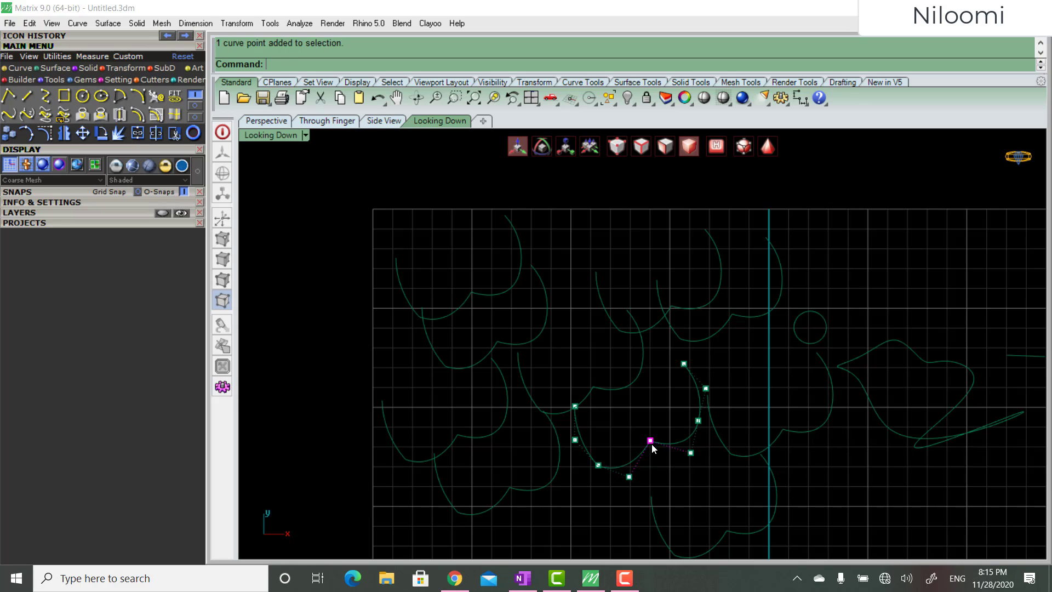
drag(650, 440, 657, 472)
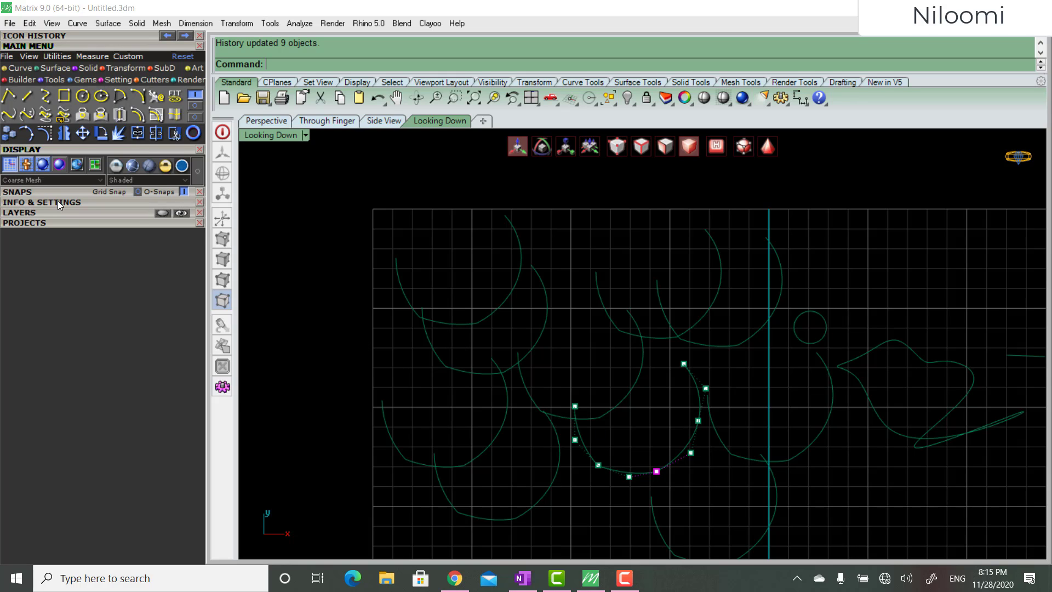
click(30, 214)
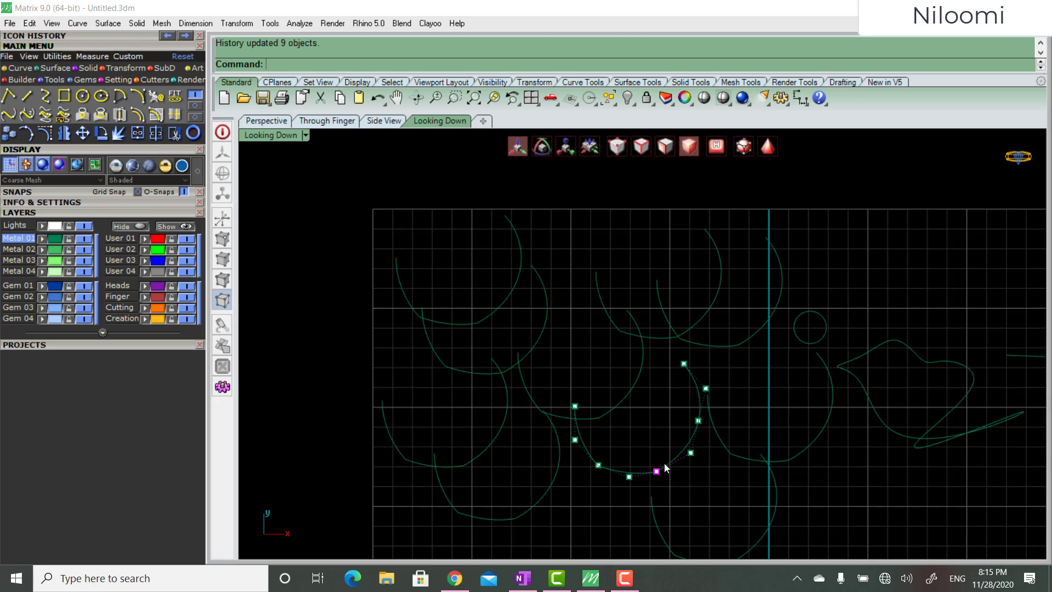
mouse_move(656, 472)
mouse_down()
mouse_move(652, 428)
mouse_move(649, 464)
mouse_up()
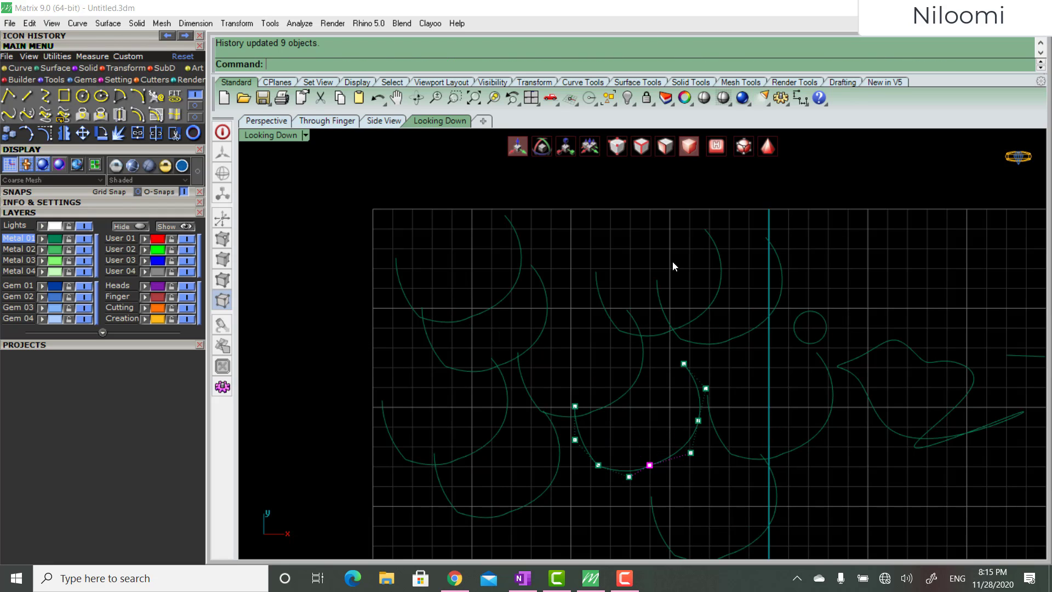
Pull the original arc's left and upper right control points inward, raise its left endpoint, and deselect the point.
drag(575, 440, 618, 423)
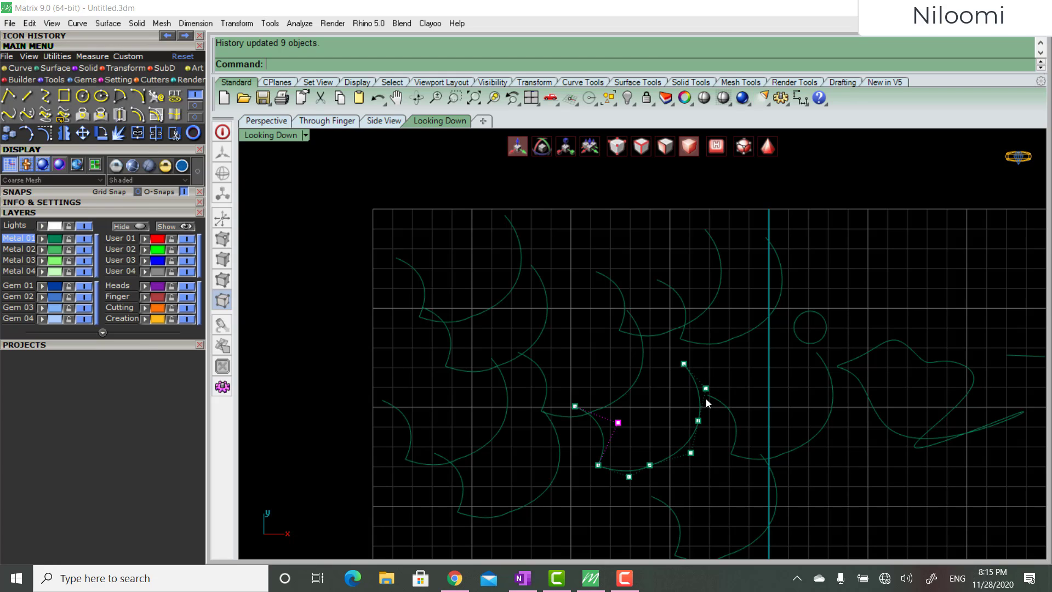
drag(707, 388, 672, 396)
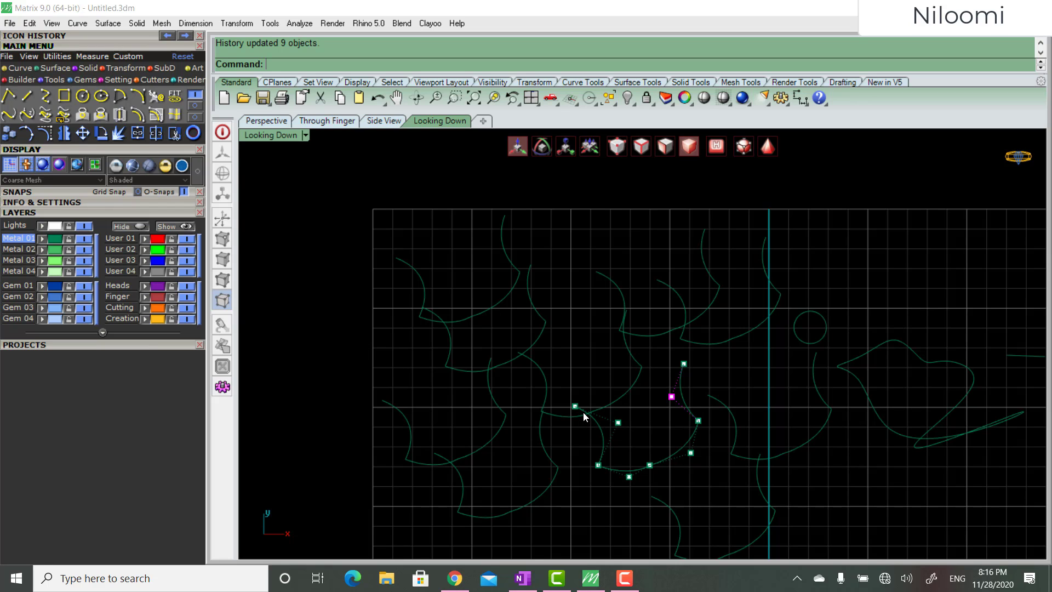
drag(581, 409, 583, 340)
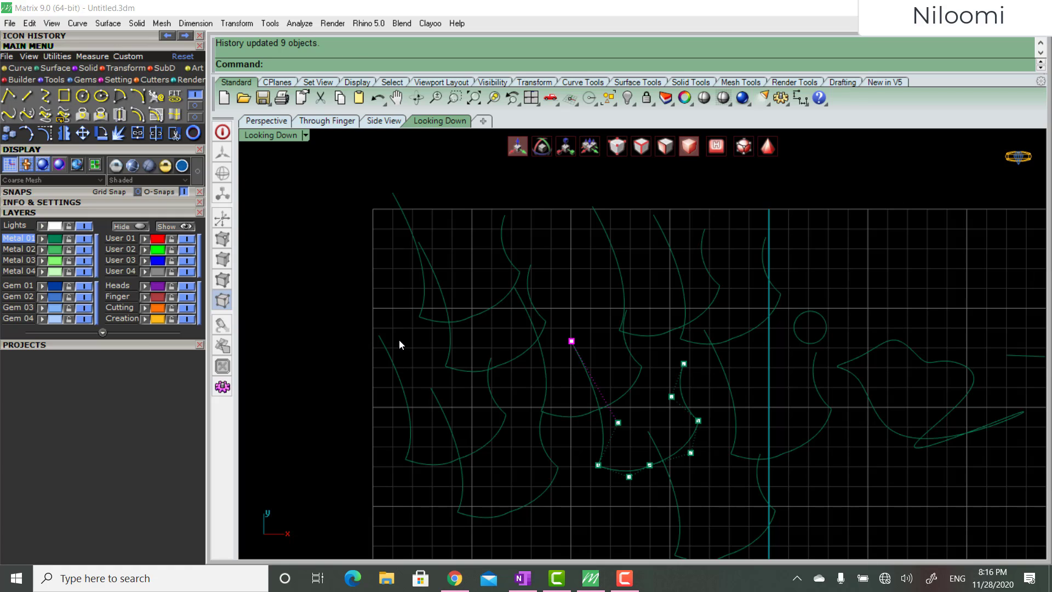
key(F10)
key(Escape)
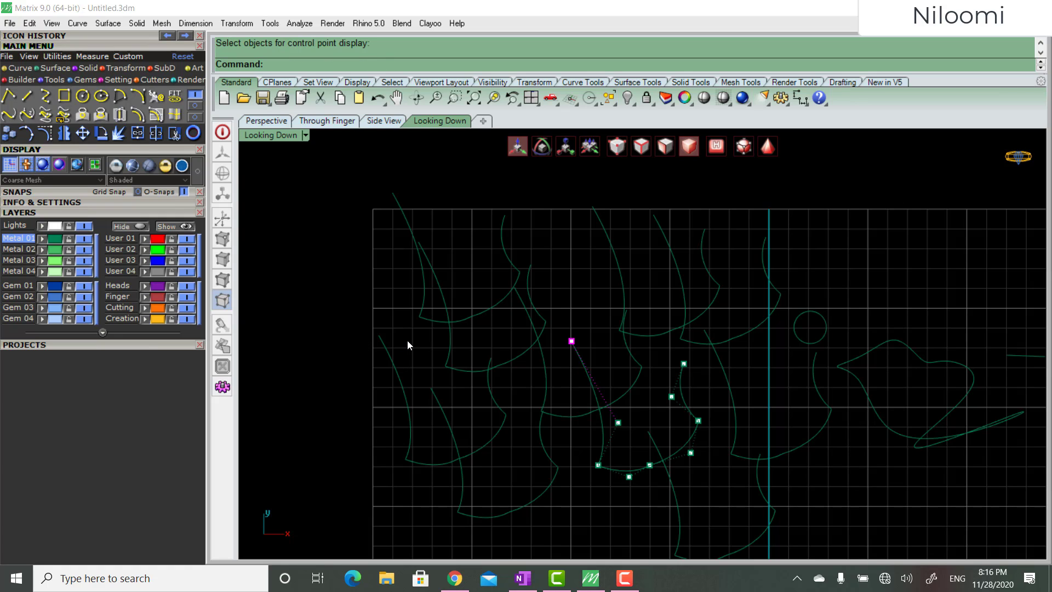
key(Escape)
Mirror the upper arc copy nearest the Y axis across a slanted mirror line starting right of the axis, keeping the original curve.
click(64, 133)
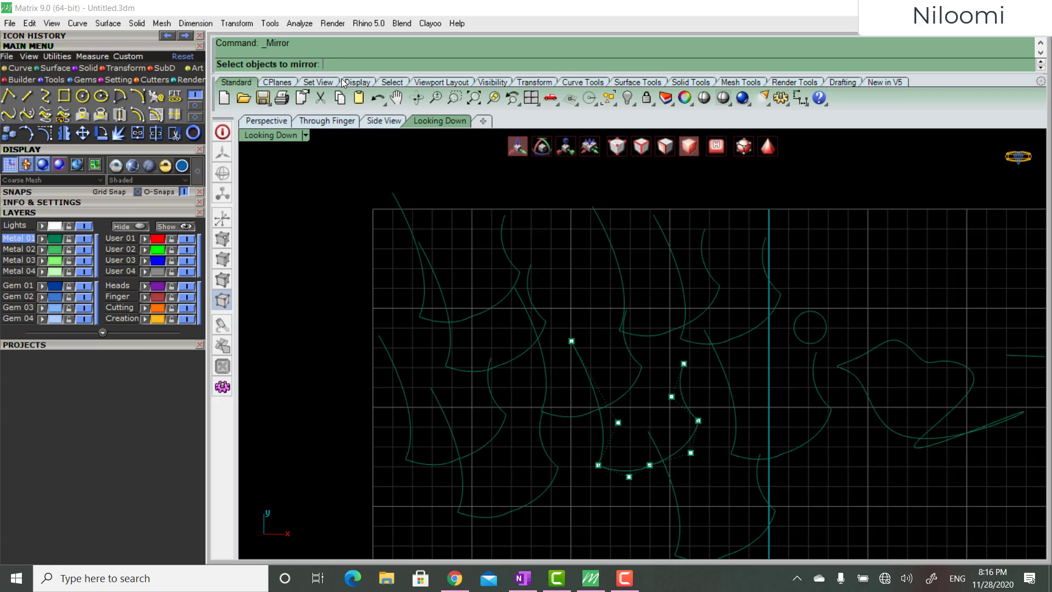
click(711, 307)
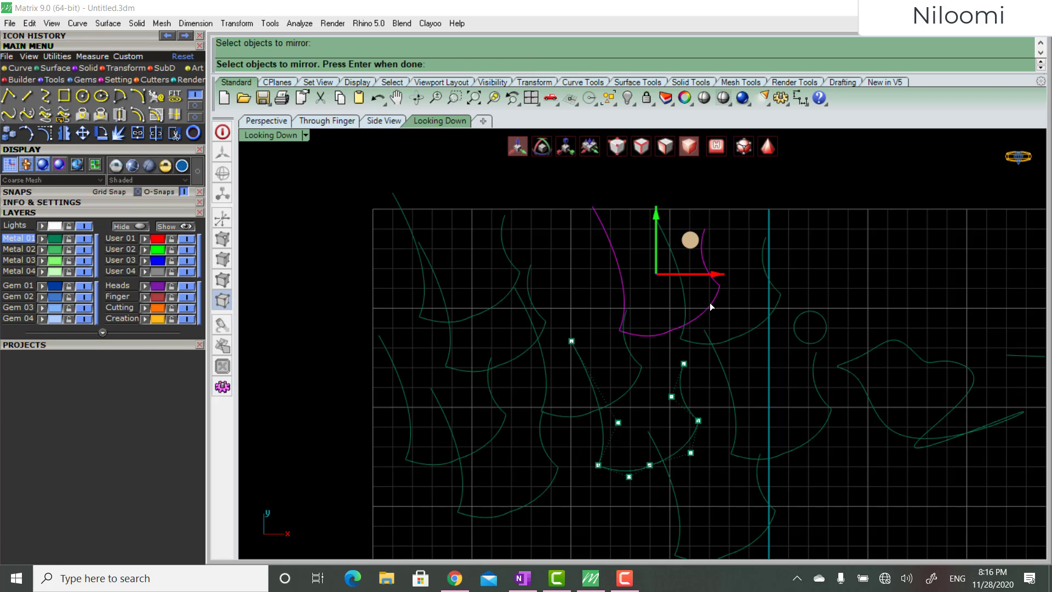
key(Return)
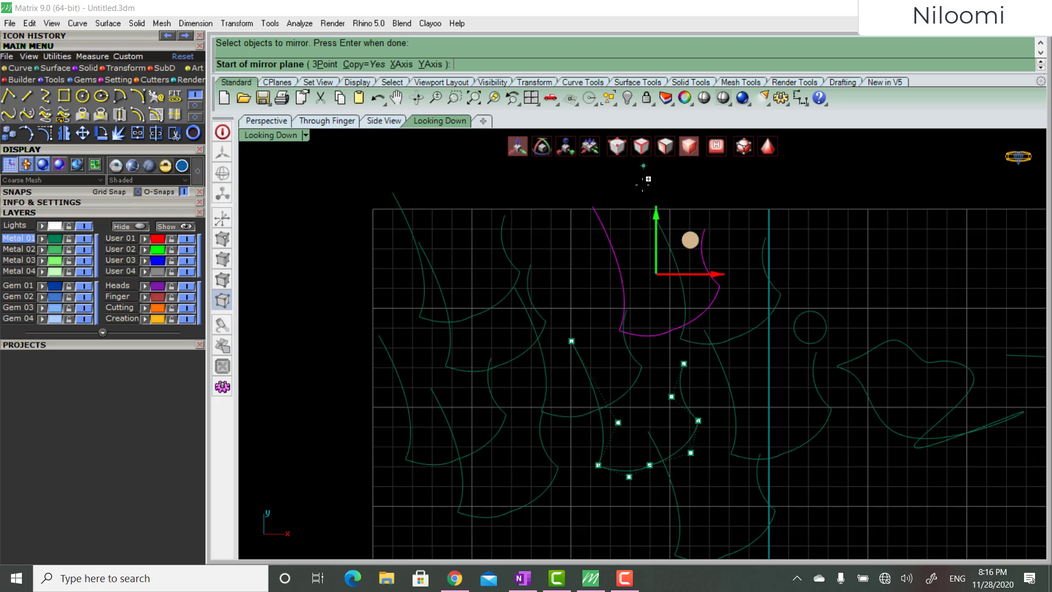
click(835, 263)
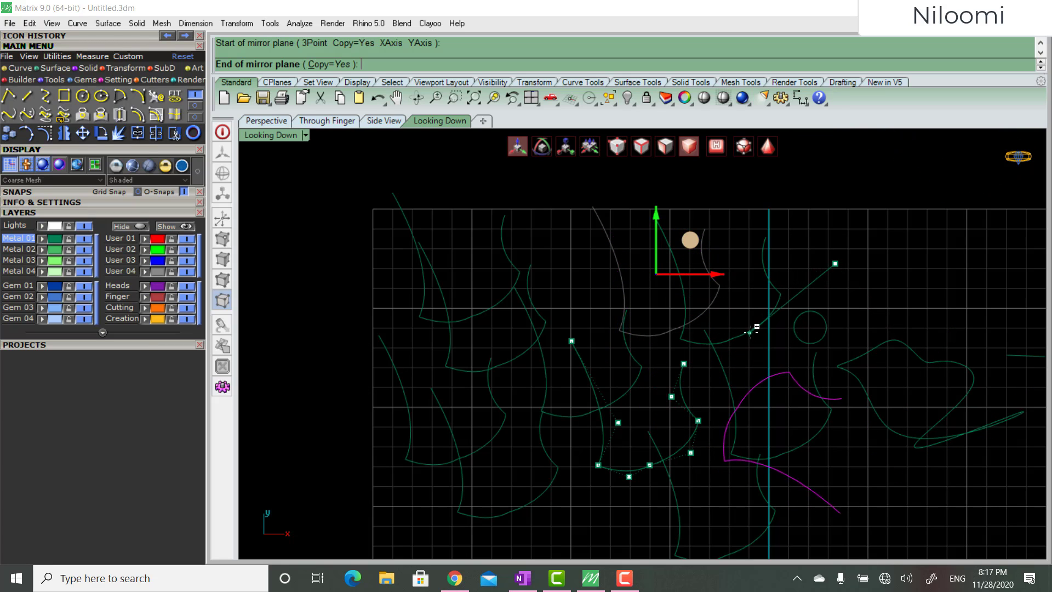
key(Escape)
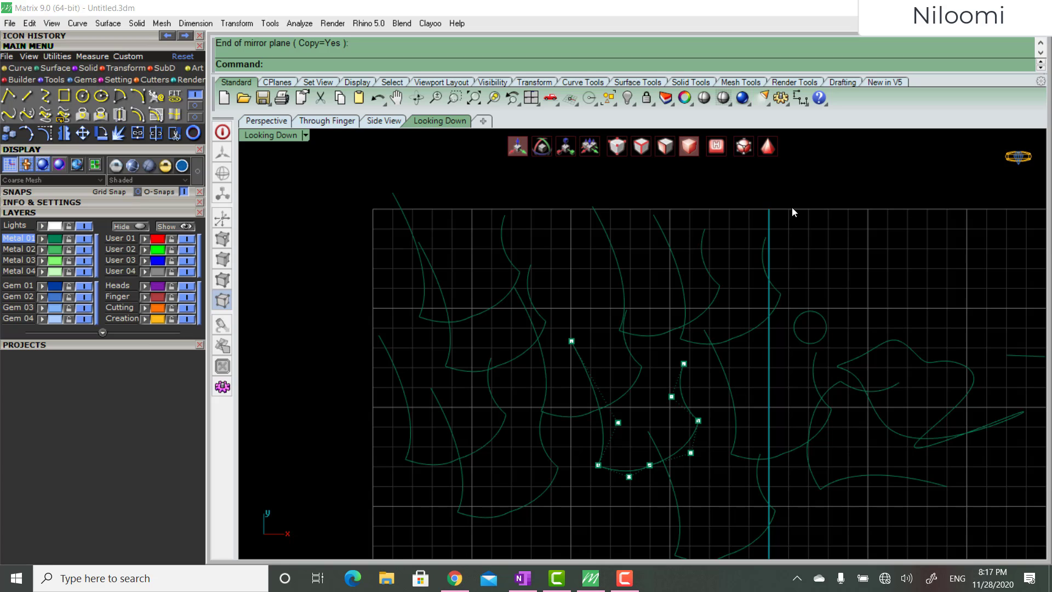
Move the mirrored curve and the two neighbouring arc copies together down and right across the X axis, and dismiss the history warning.
scroll(759, 328, down, 3)
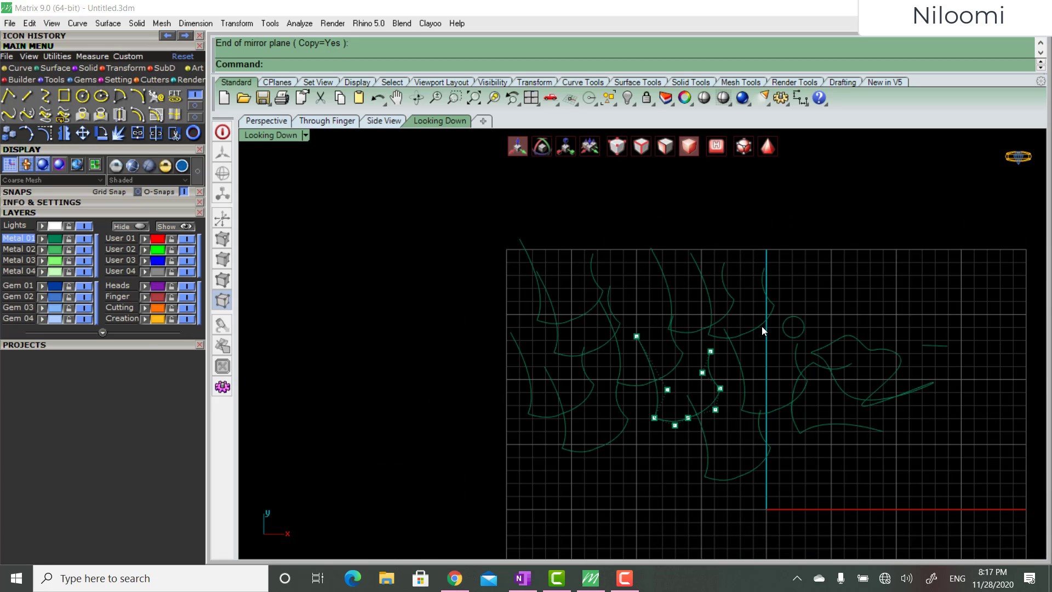
right_drag(981, 384, 756, 275)
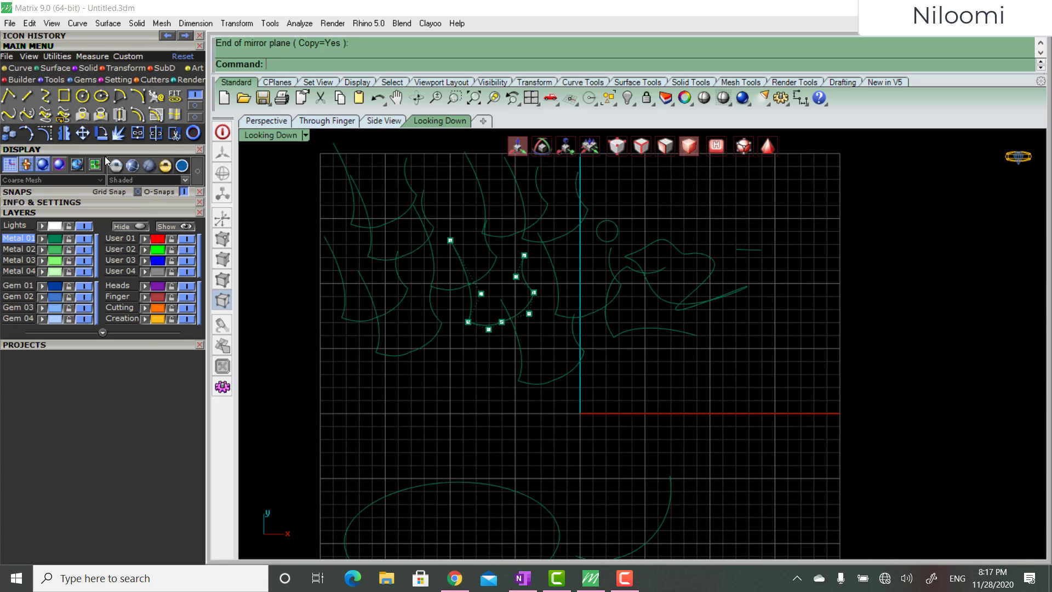
click(84, 133)
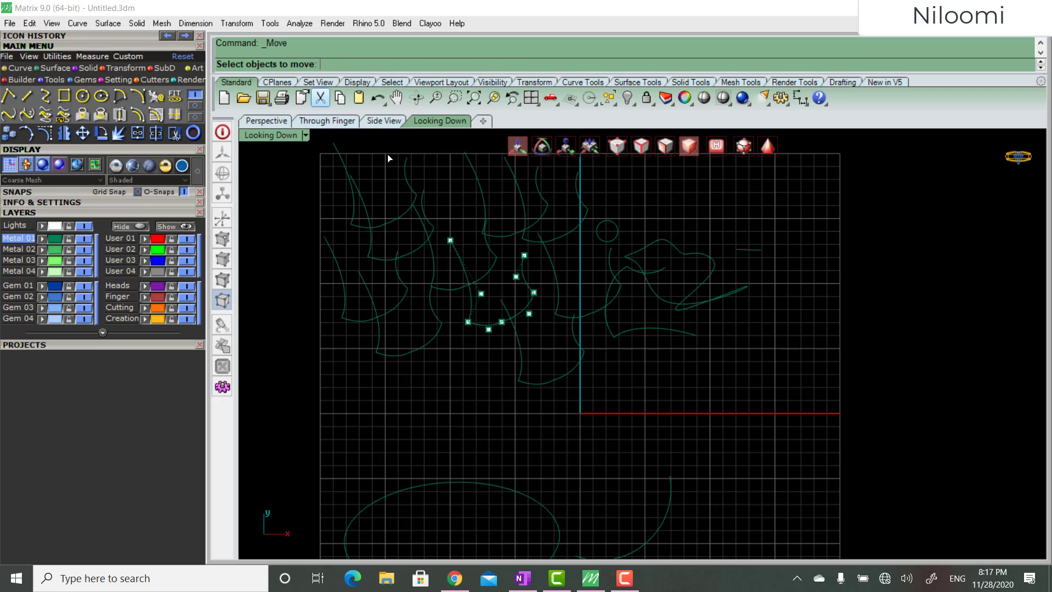
click(623, 331)
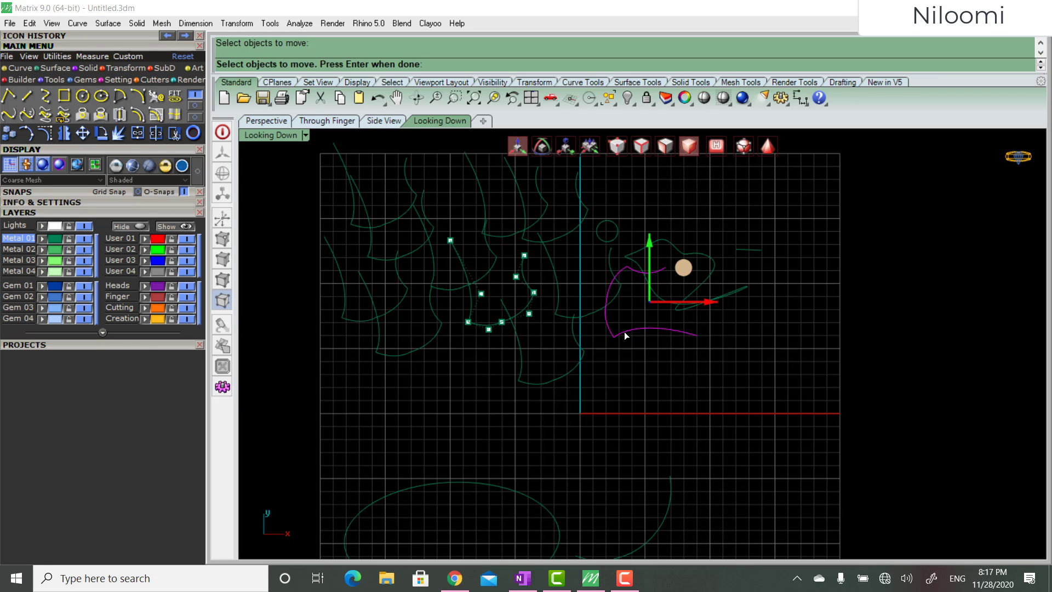
drag(623, 331, 635, 378)
click(604, 303)
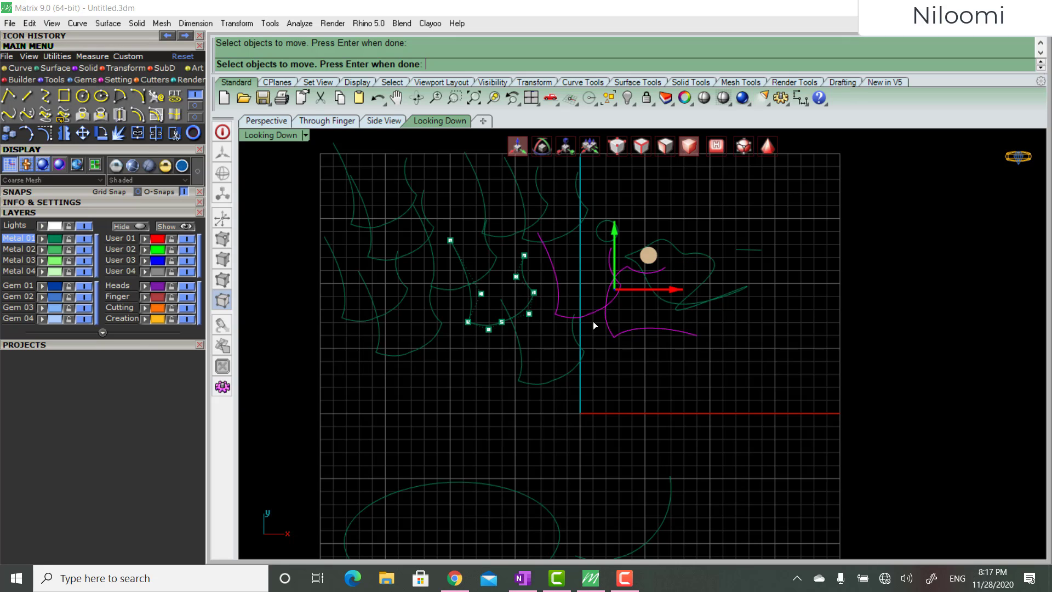
click(576, 335)
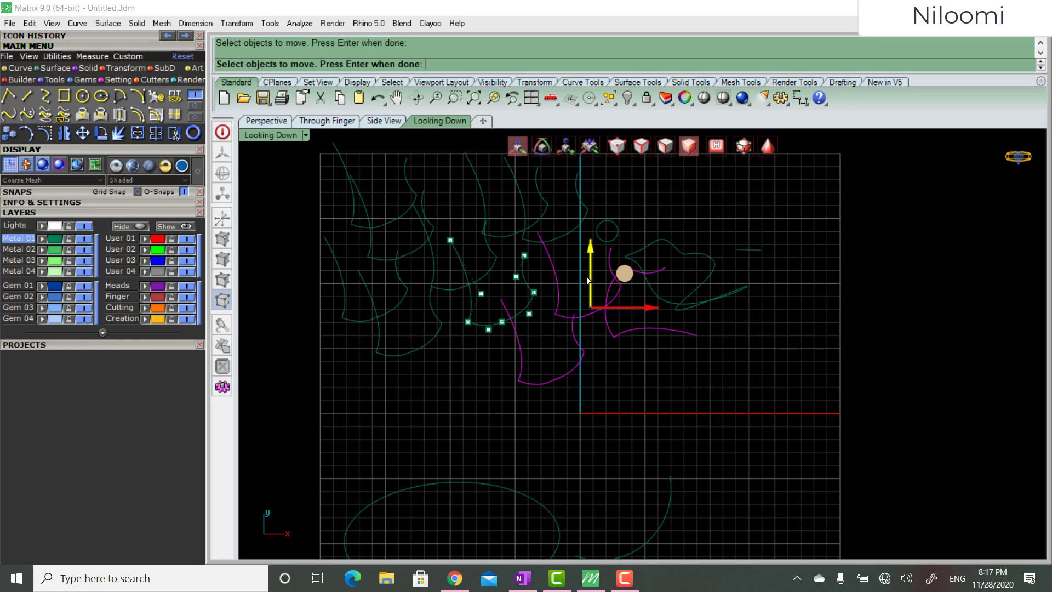
key(Return)
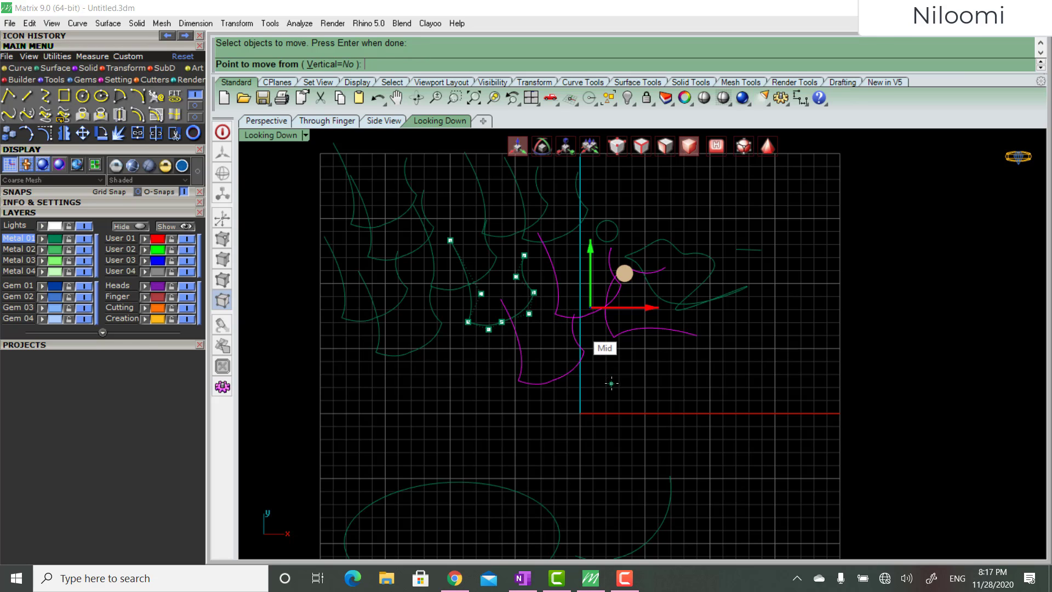
click(607, 369)
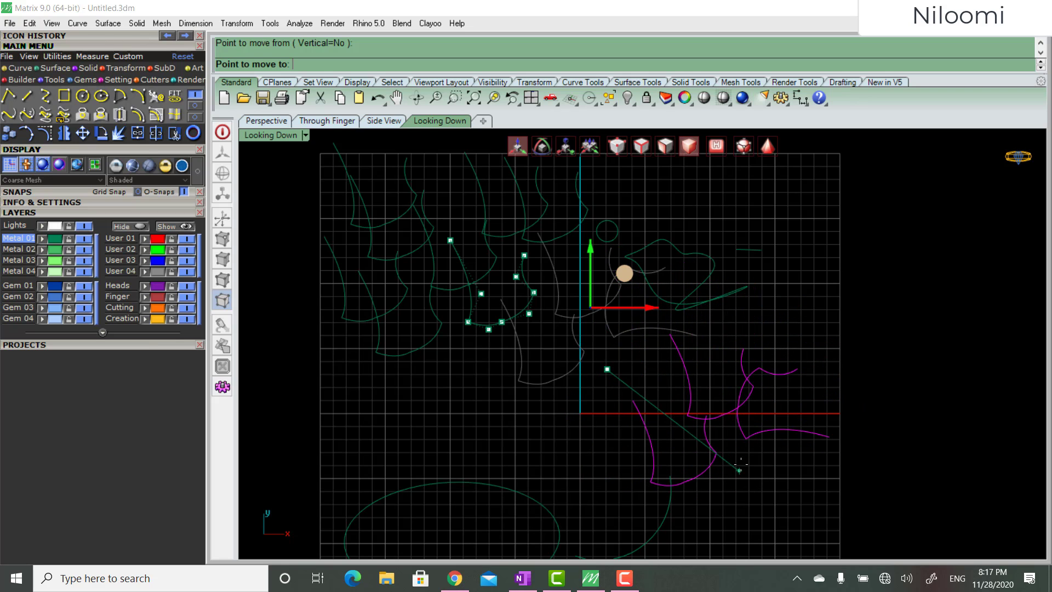
click(760, 463)
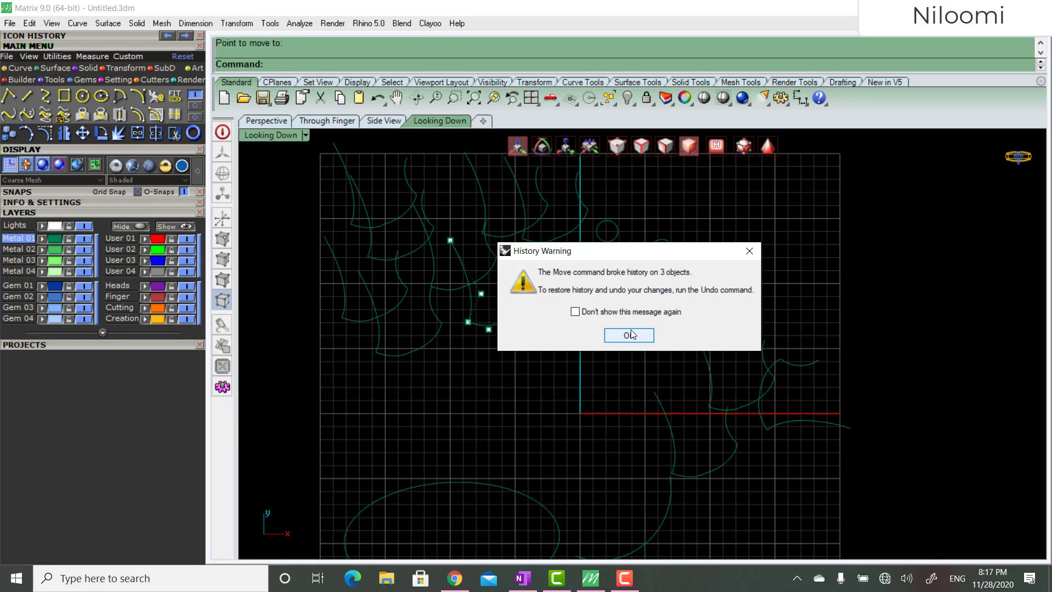
click(630, 334)
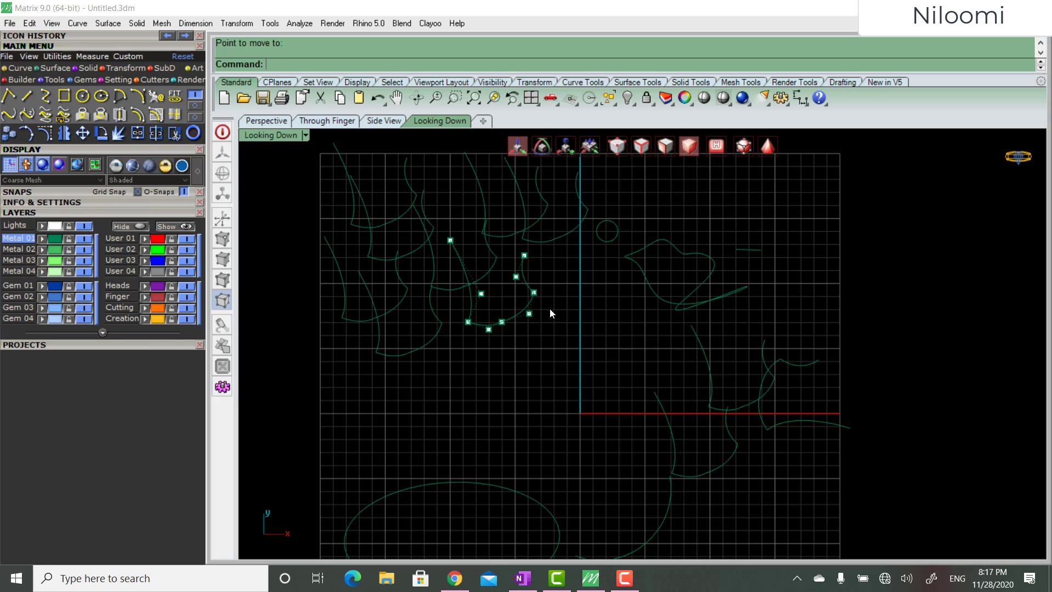
Undo and redo the move of the three curves repeatedly, ending with it redone, and expand the Icon History.
click(166, 38)
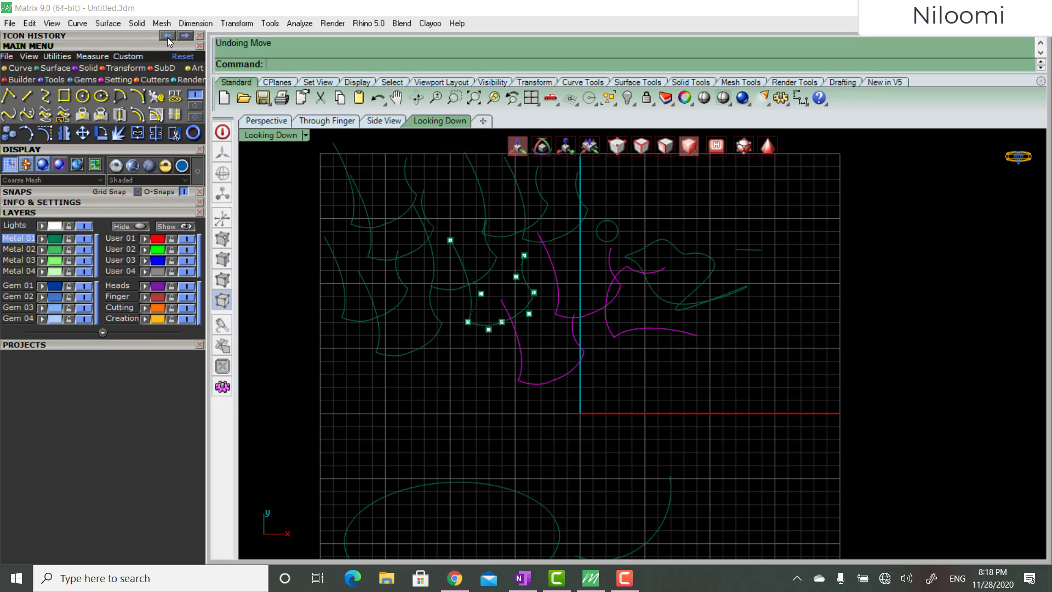
click(110, 36)
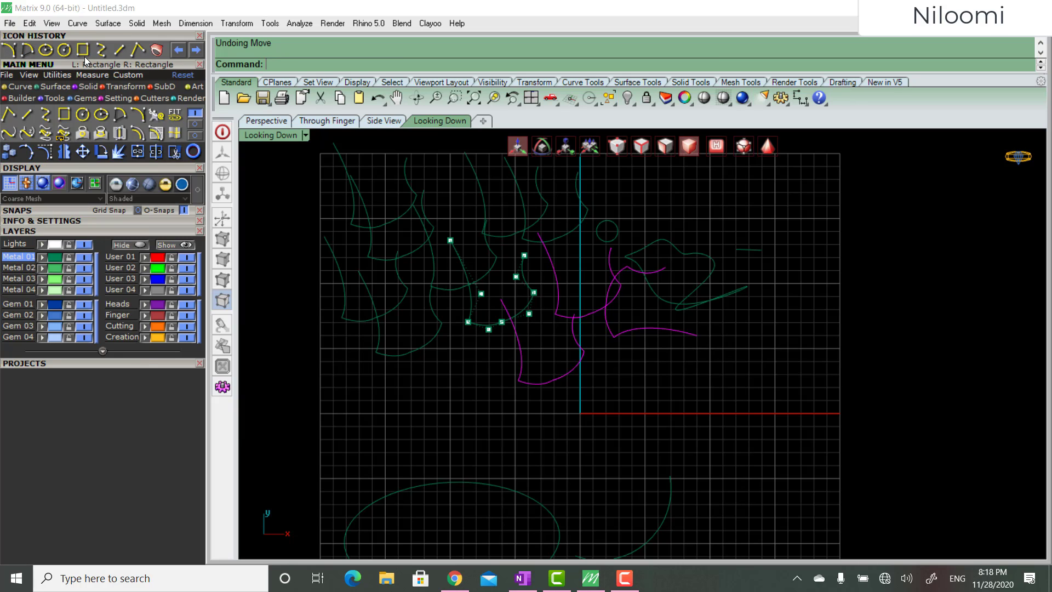
click(193, 50)
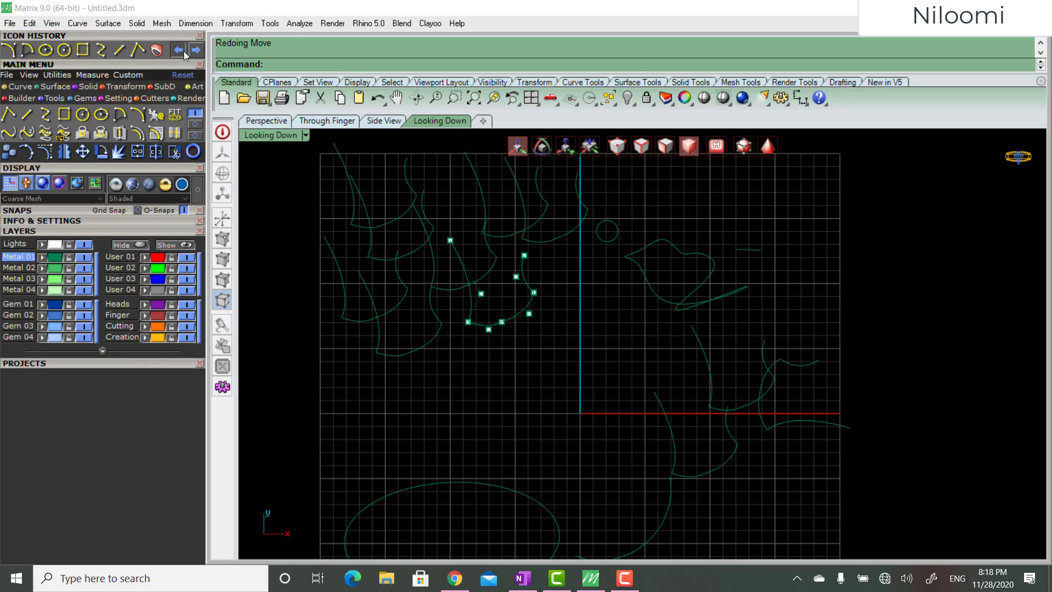
click(183, 51)
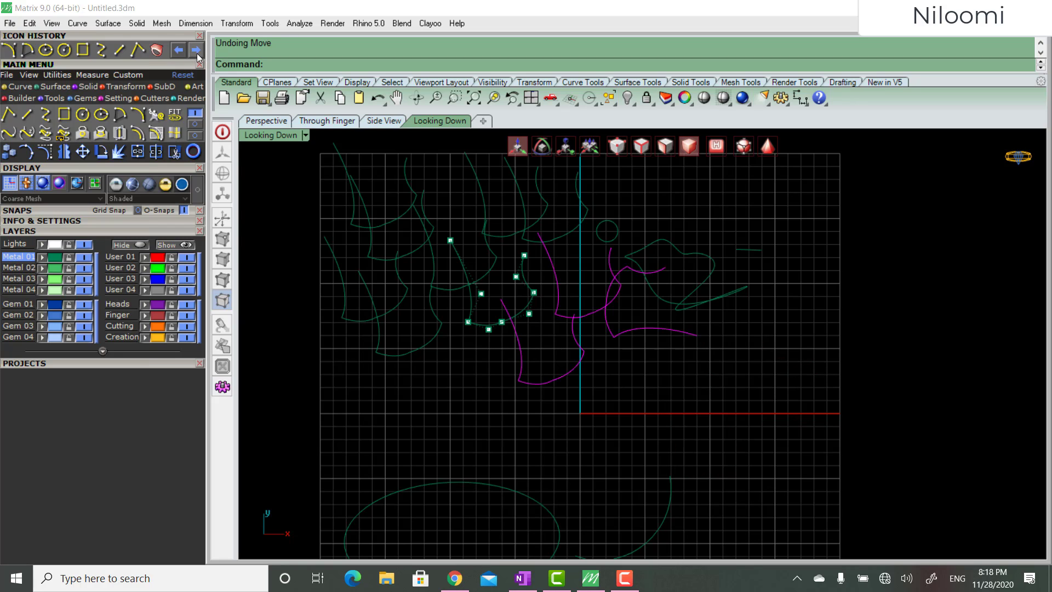
click(196, 53)
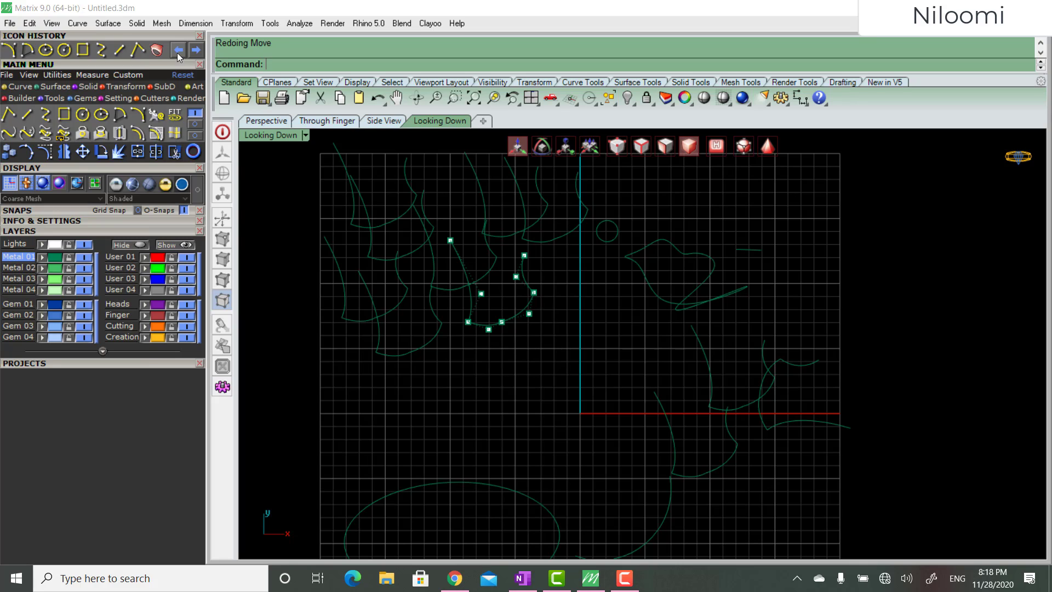
click(178, 51)
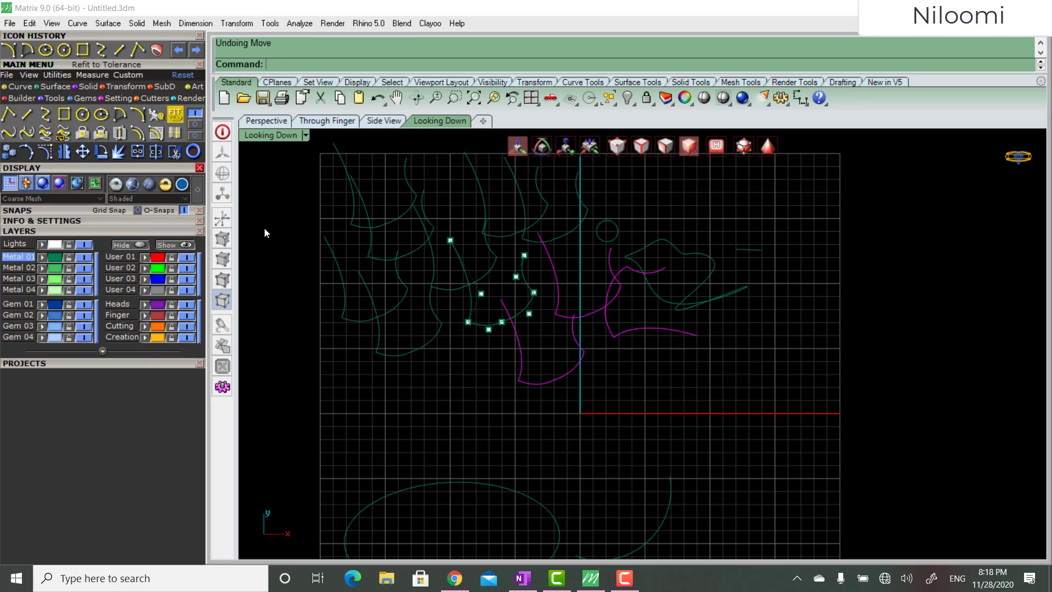
click(197, 51)
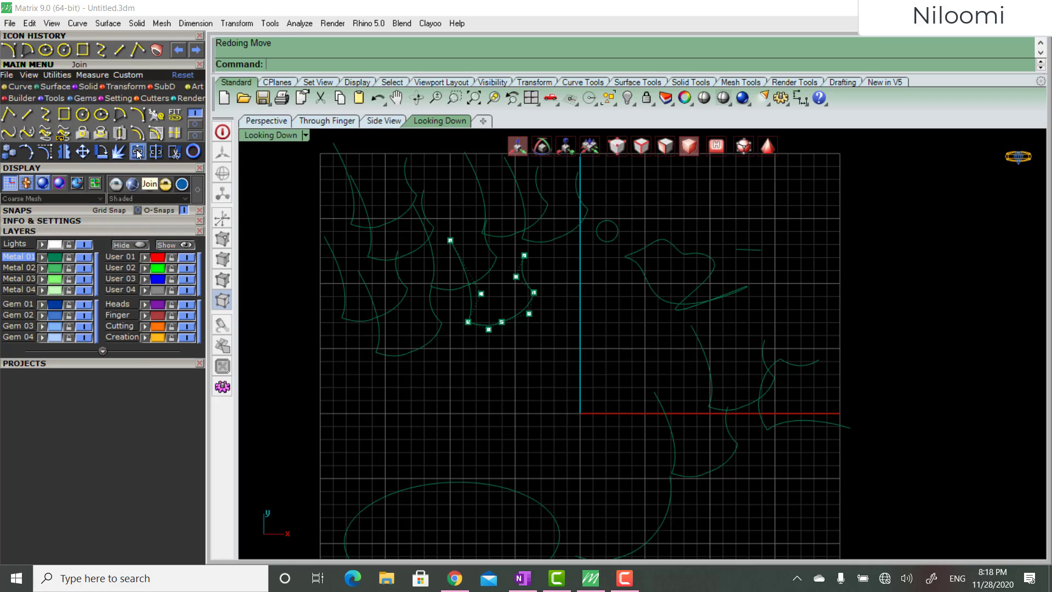
Start the Ring Rail tool and set its region type to European.
click(193, 152)
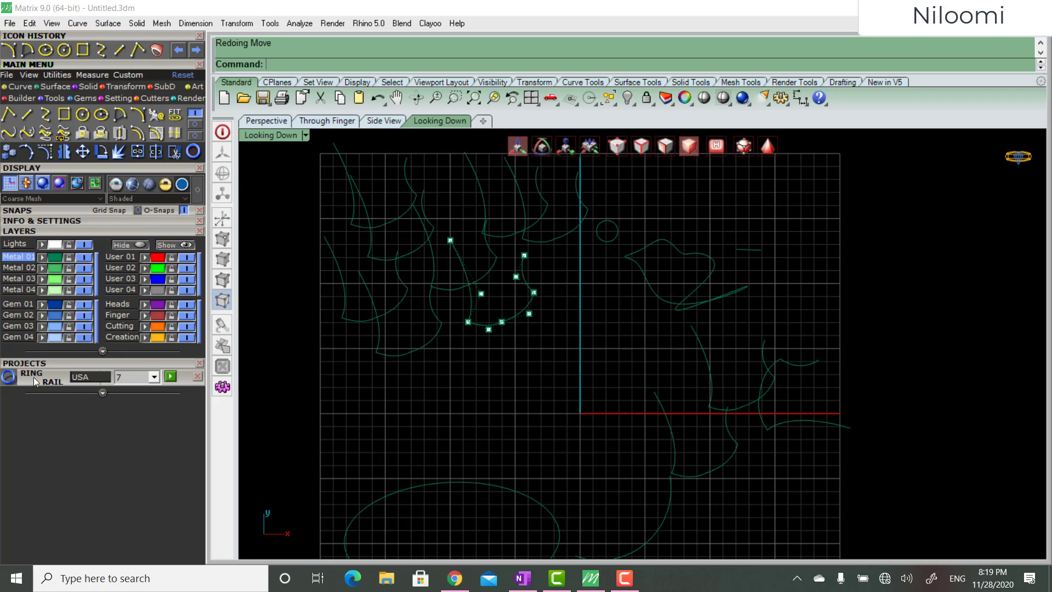
click(99, 377)
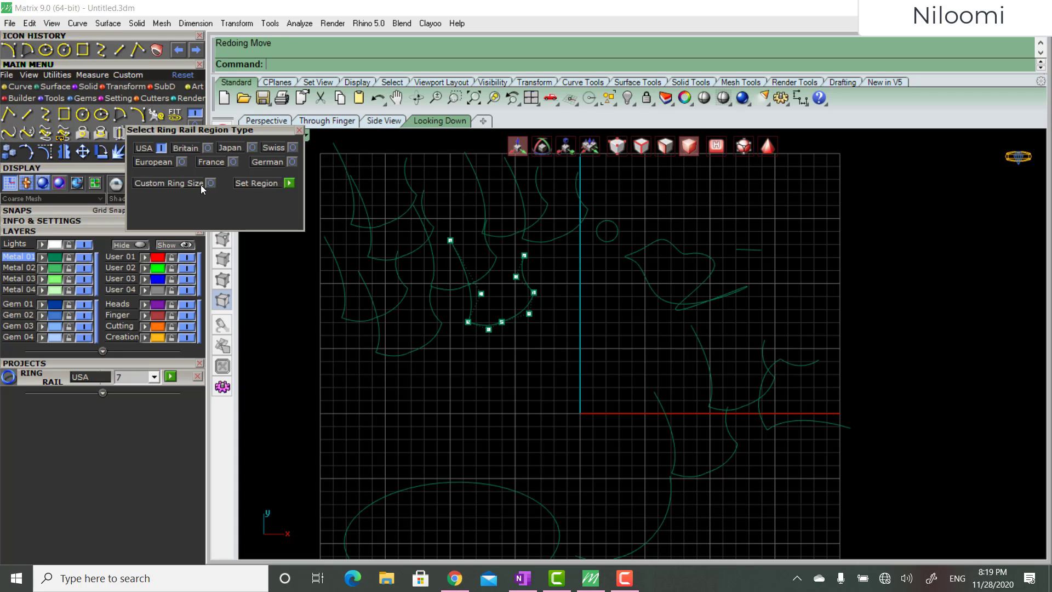
click(287, 183)
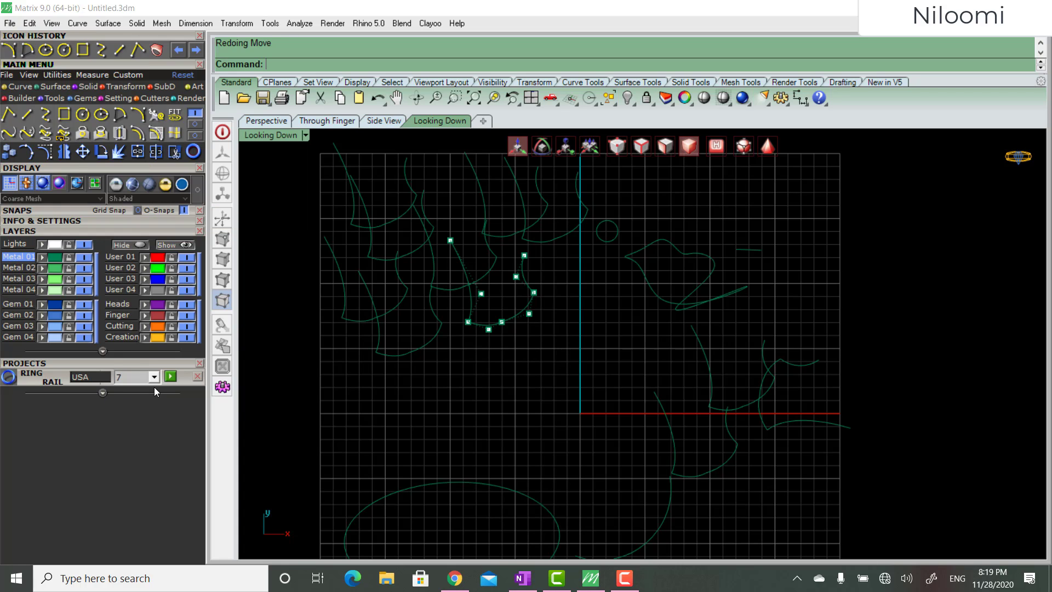
click(109, 376)
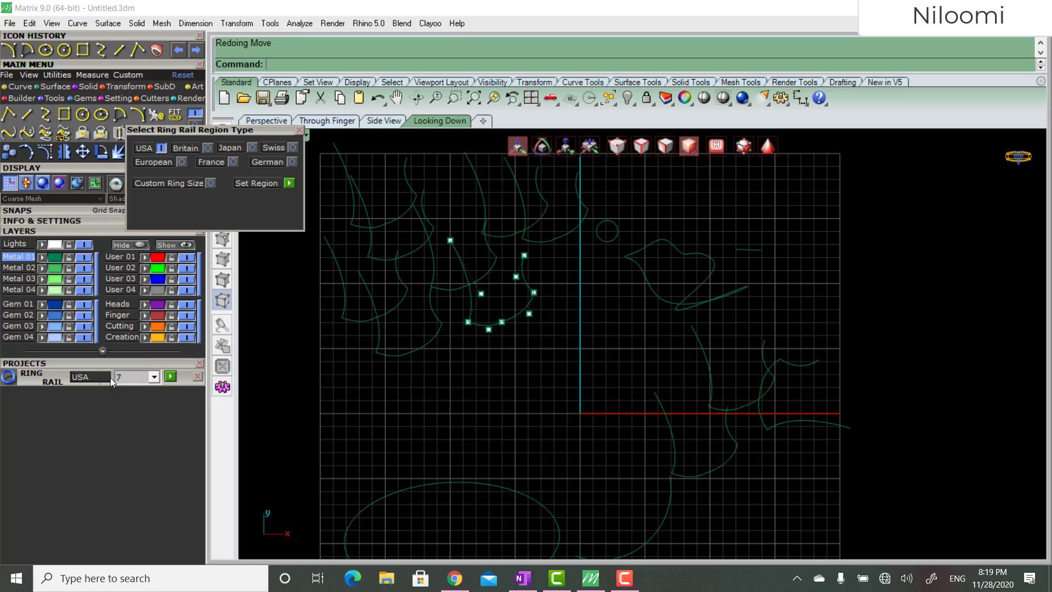
click(182, 162)
click(299, 130)
Set the European ring size to 50, create the ring rail, and view it from above at an angle in the Perspective viewport.
click(114, 380)
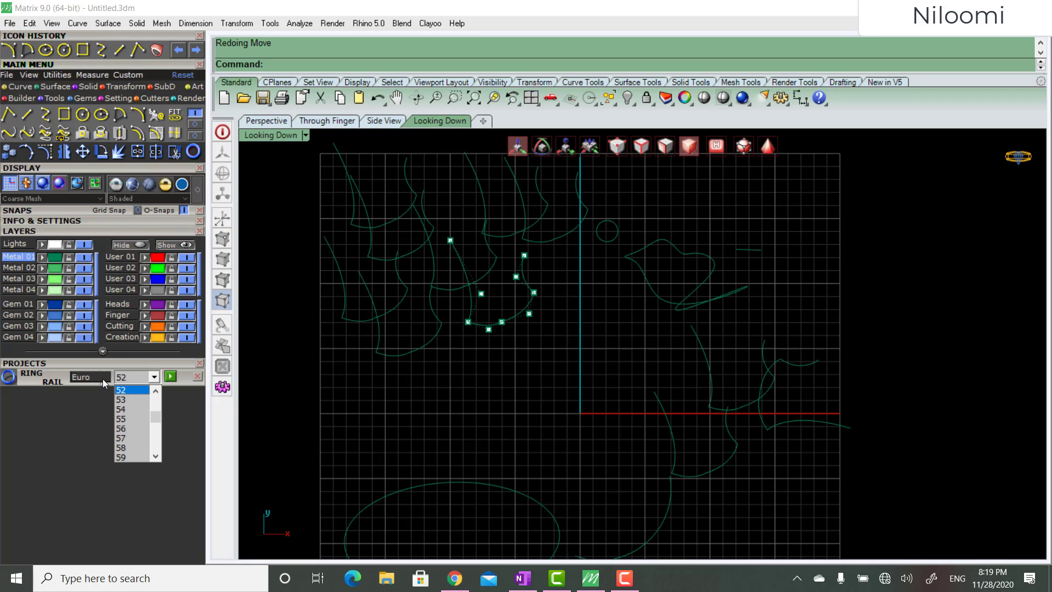
click(113, 382)
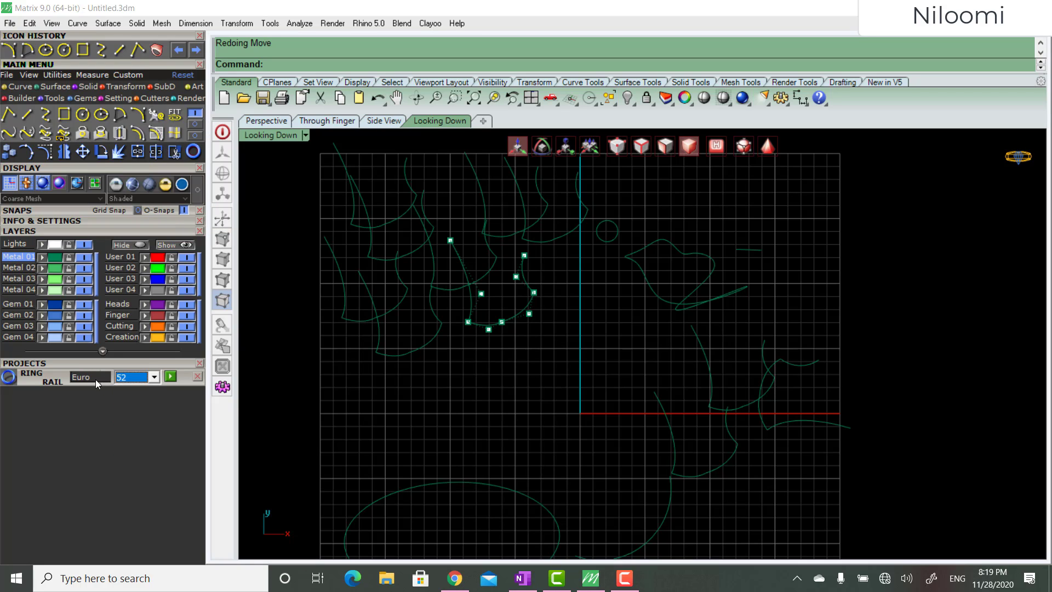
click(154, 377)
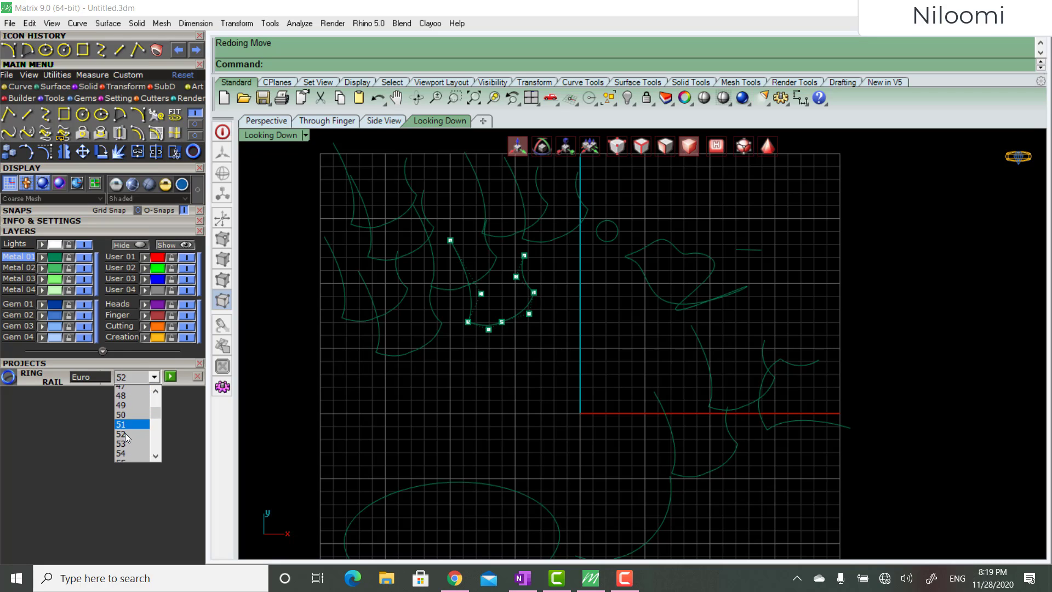
click(136, 396)
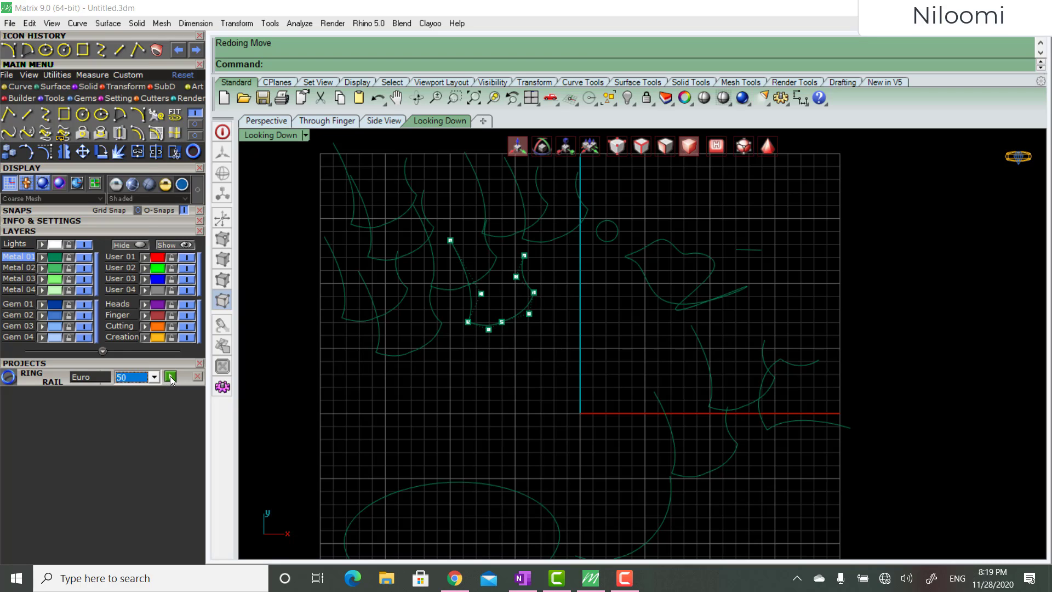
click(171, 377)
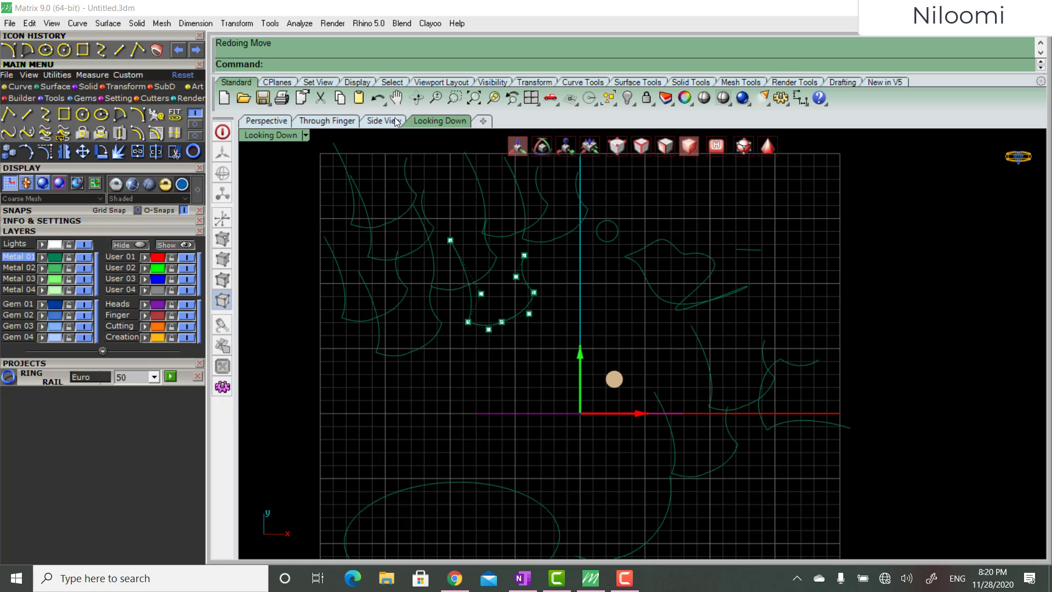
click(271, 119)
click(283, 121)
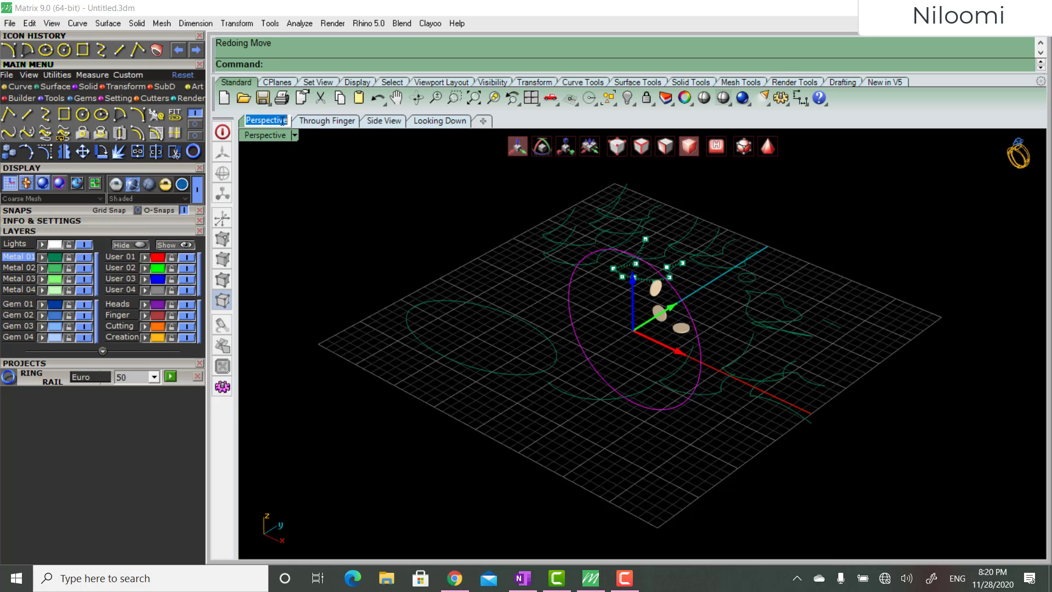
right_drag(748, 260, 676, 319)
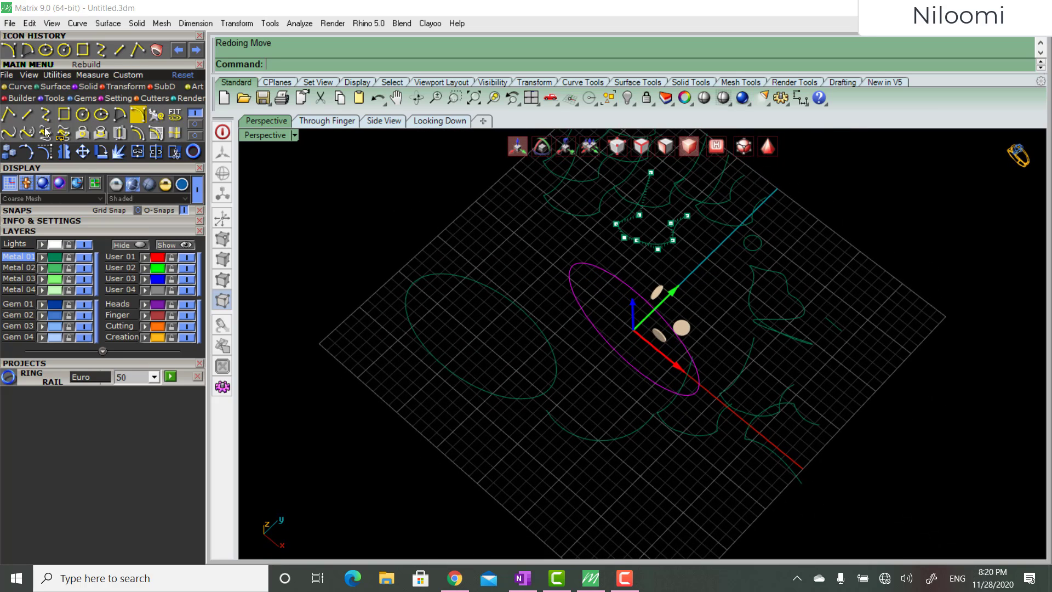
Display the Surface tool set, deselect the ring rail, and display the Solid tool set.
click(46, 88)
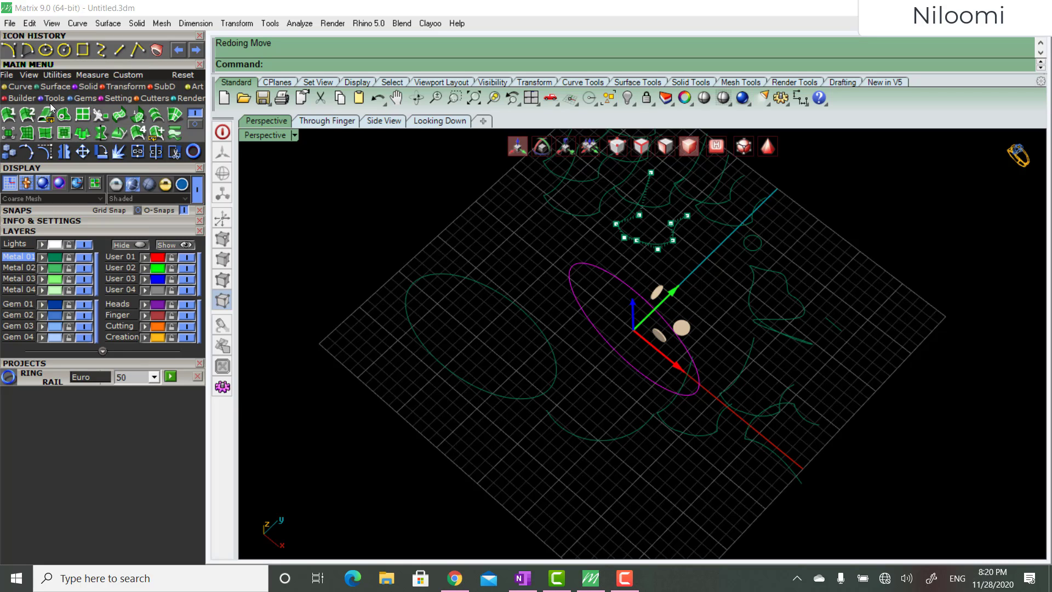
click(560, 238)
key(ctrl+y)
click(88, 87)
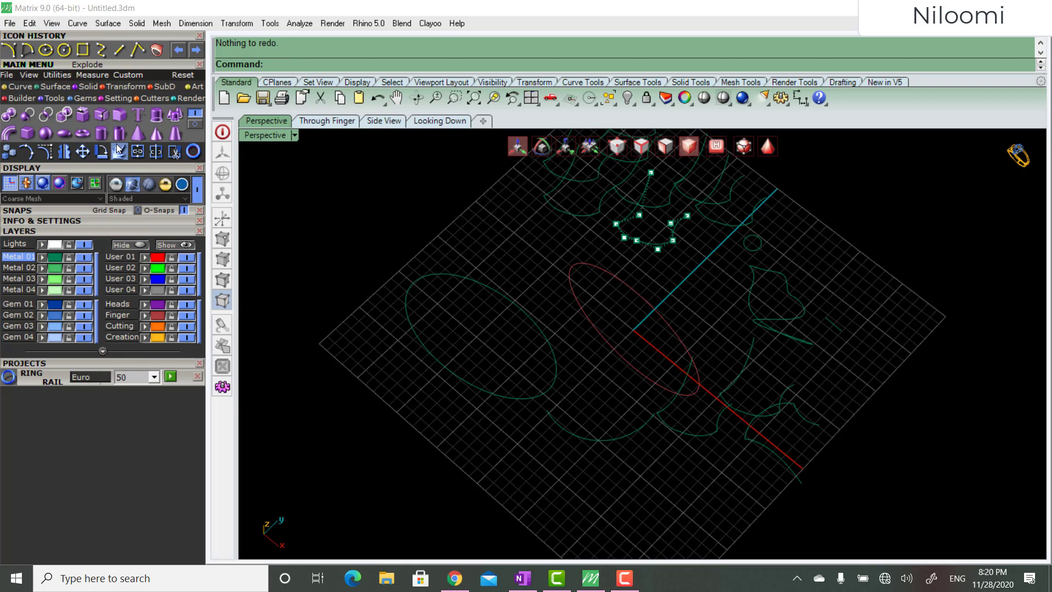
Show the Looking Down view and restore the four-viewport layout.
click(443, 122)
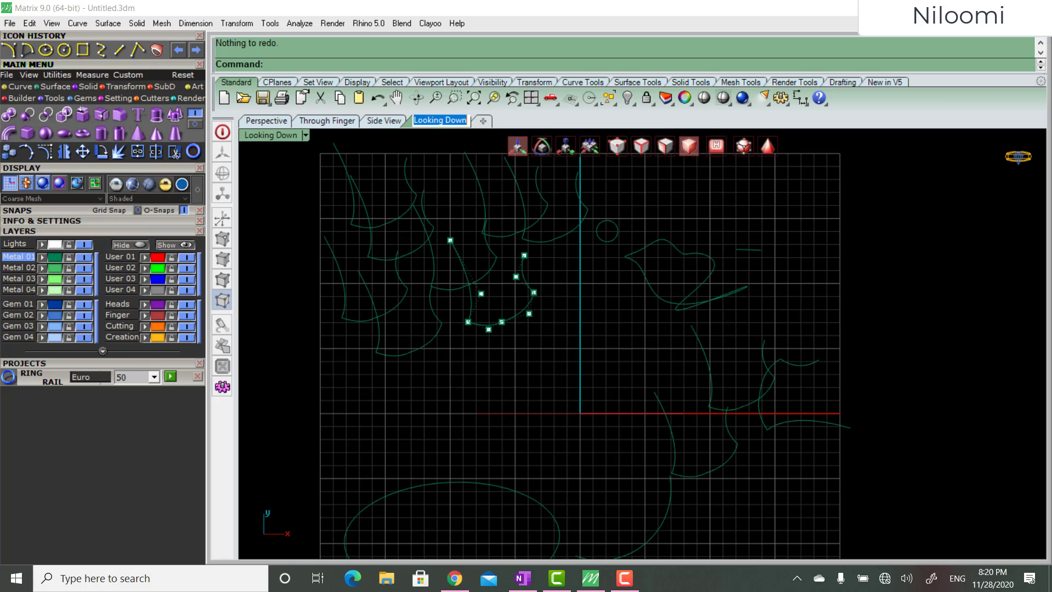
click(298, 134)
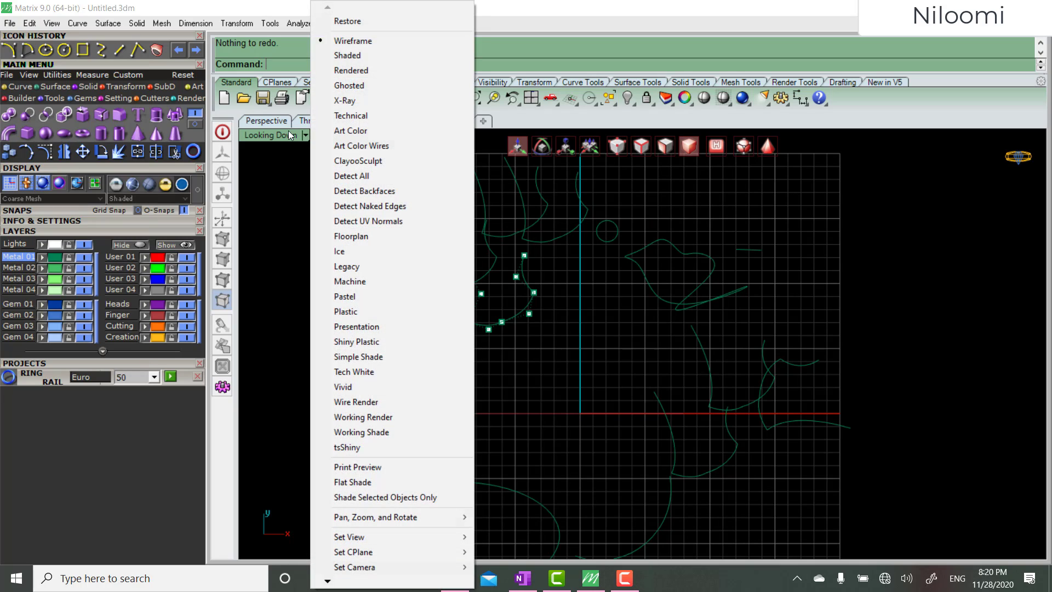
click(369, 20)
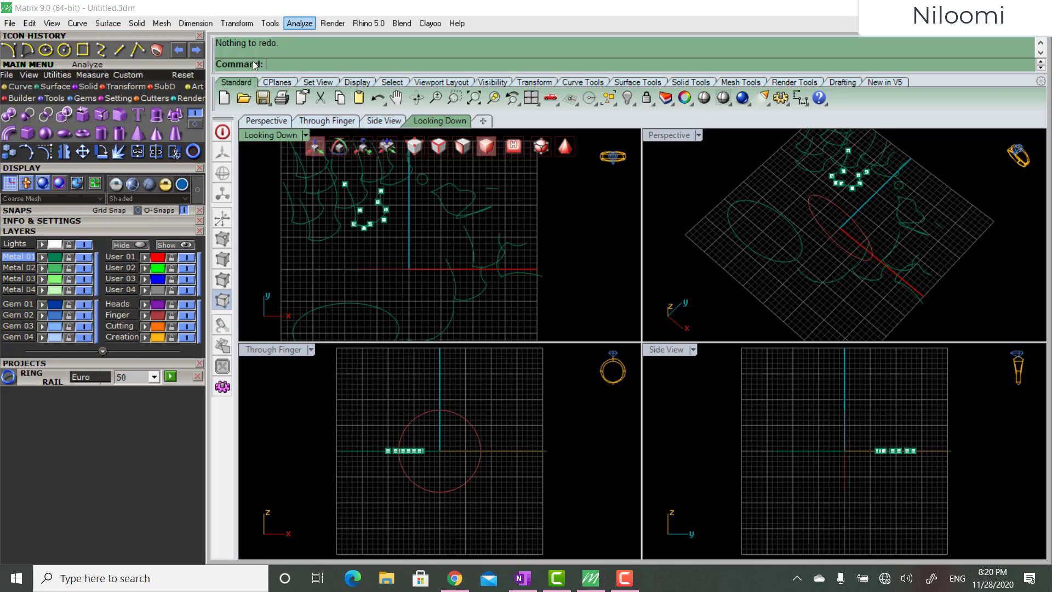
Create a vertical solid cylinder with its base near the origin in the Looking Down view, extending below the grid plane.
click(100, 135)
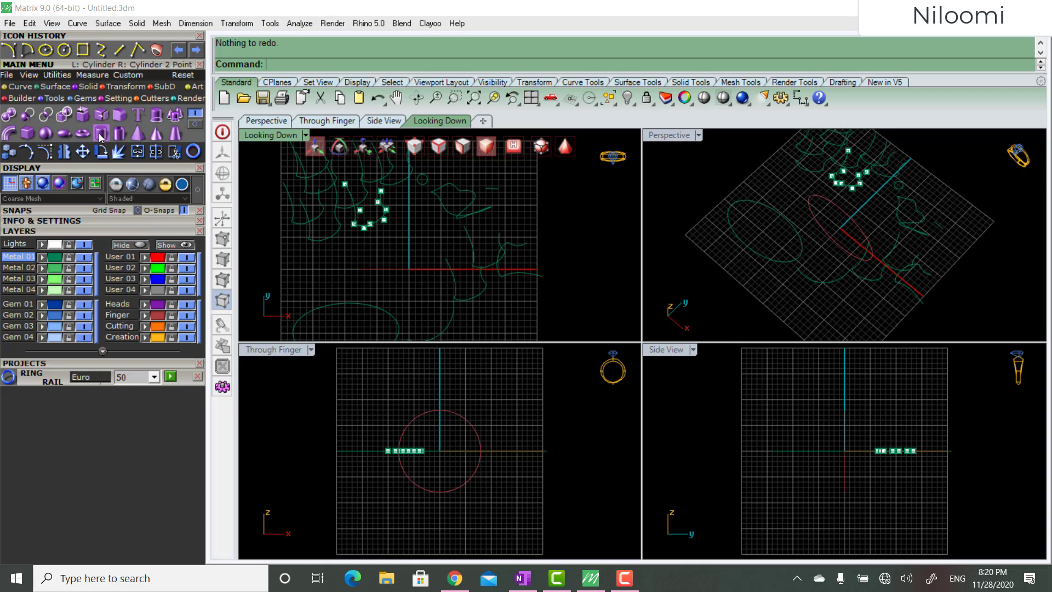
click(424, 242)
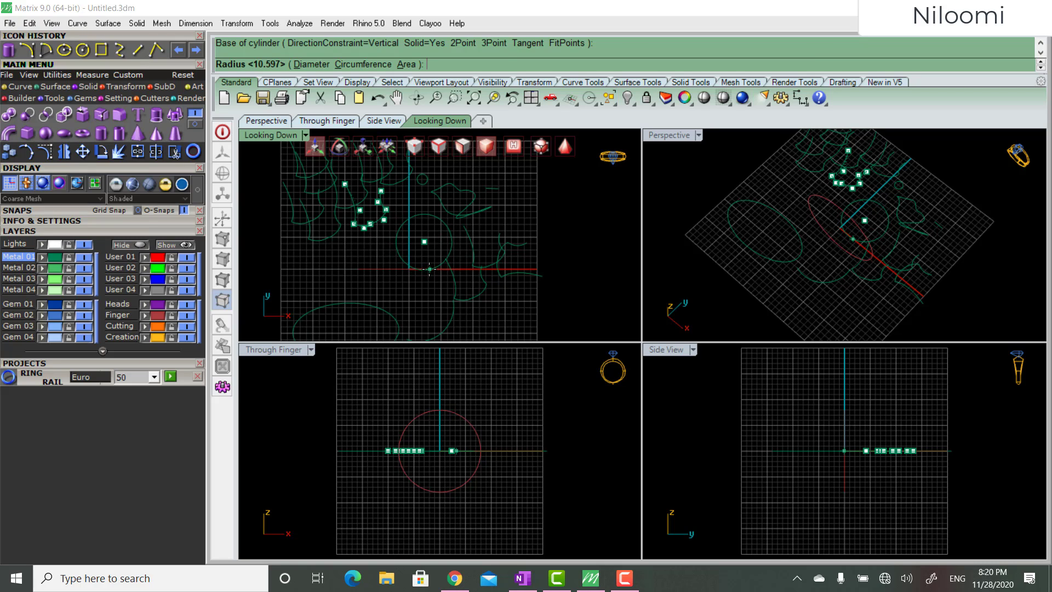
click(427, 266)
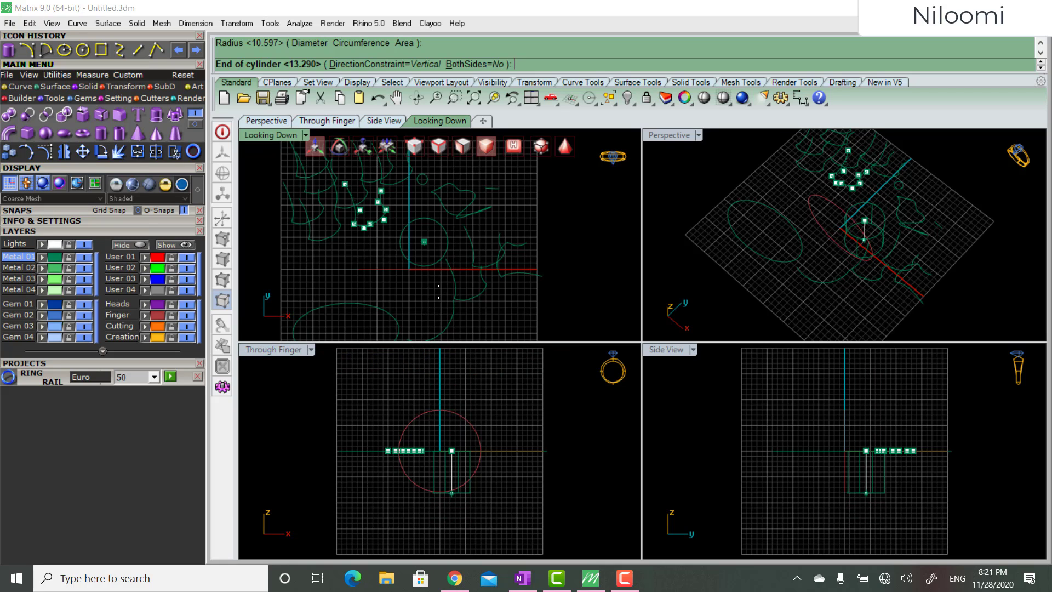
right_drag(802, 247, 855, 257)
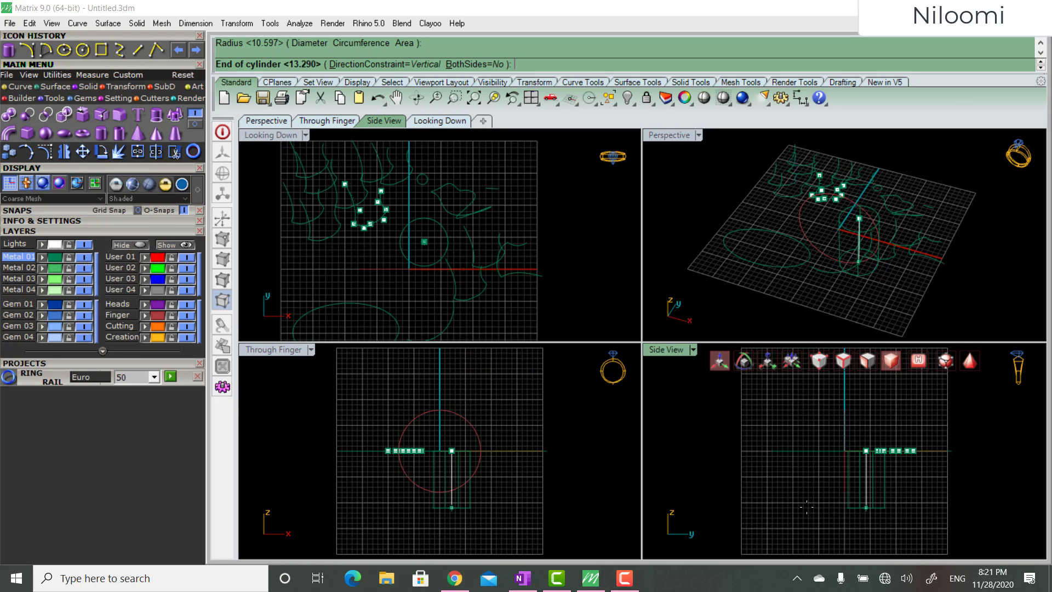
click(807, 506)
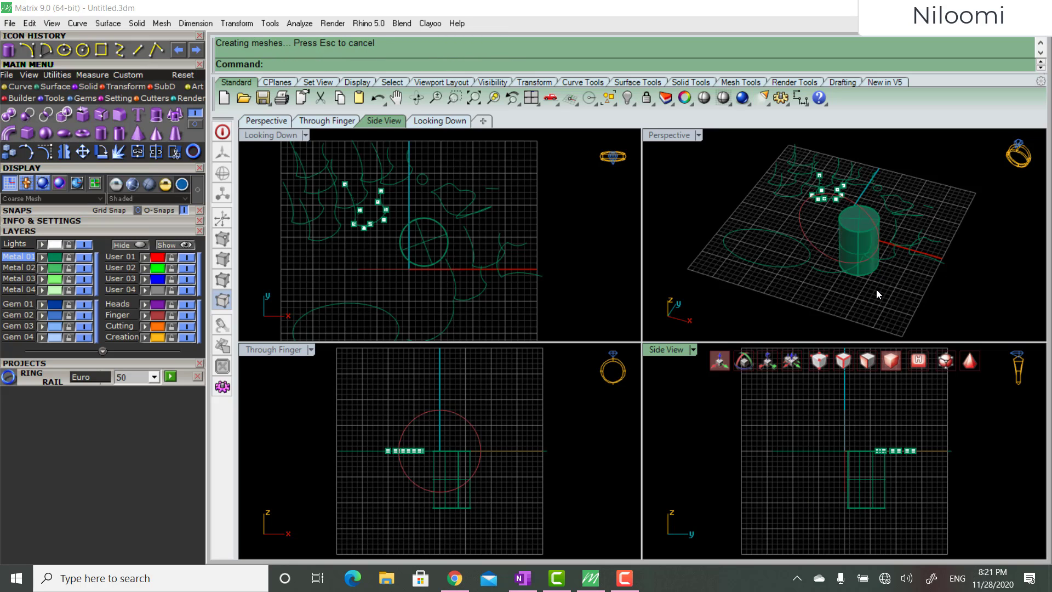
mouse_move(906, 275)
right_down()
mouse_move(866, 303)
mouse_move(924, 209)
mouse_move(904, 282)
right_up()
mouse_move(443, 504)
right_down()
mouse_move(444, 439)
mouse_move(432, 493)
right_up()
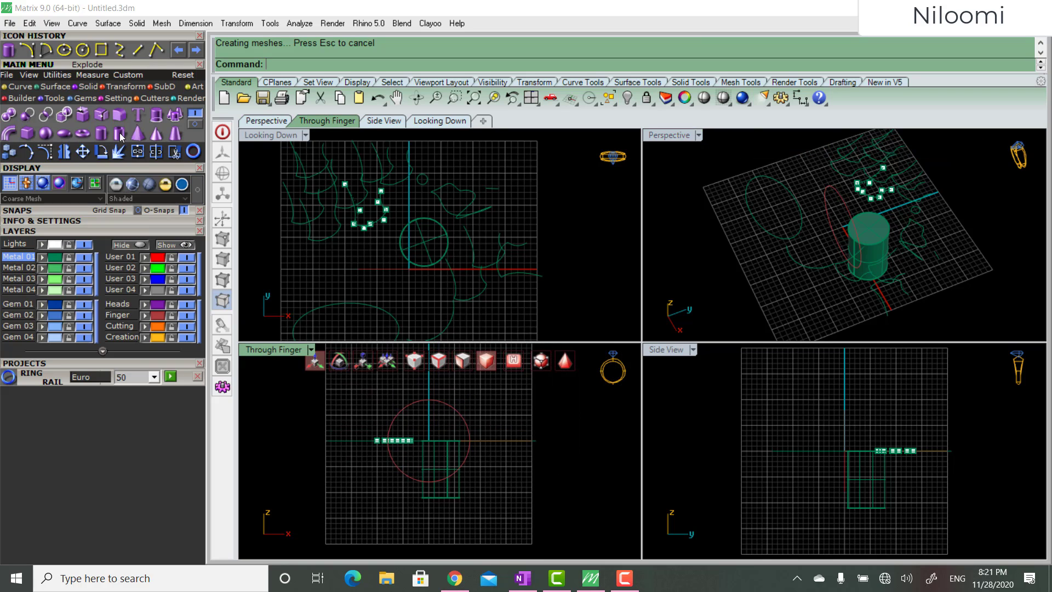
Create a five-sided pyramid to the left of the cylinder in the Looking Down view, with its apex picked in the grid plane.
click(137, 134)
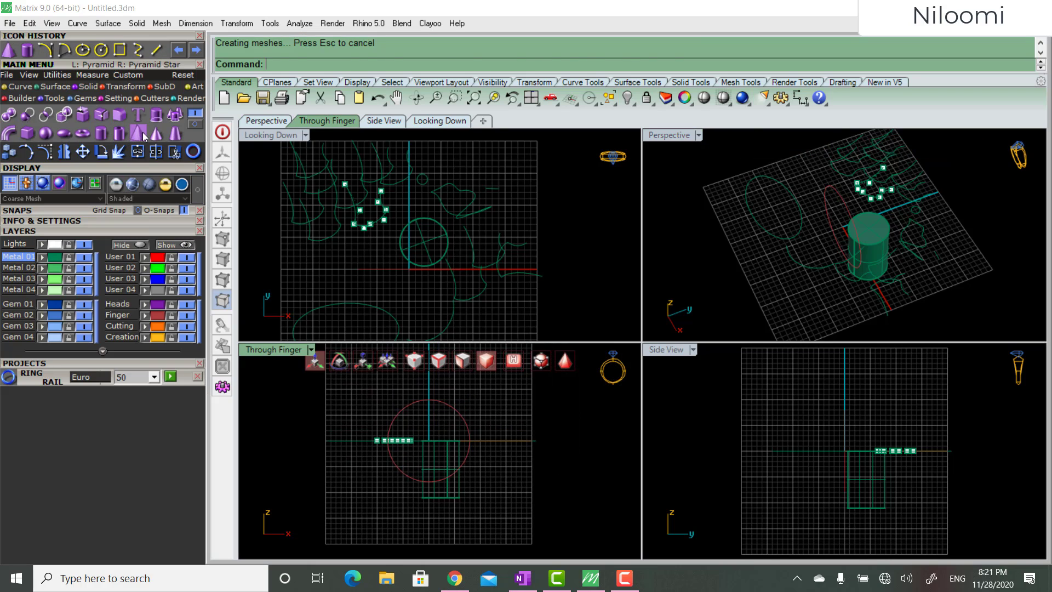
click(325, 258)
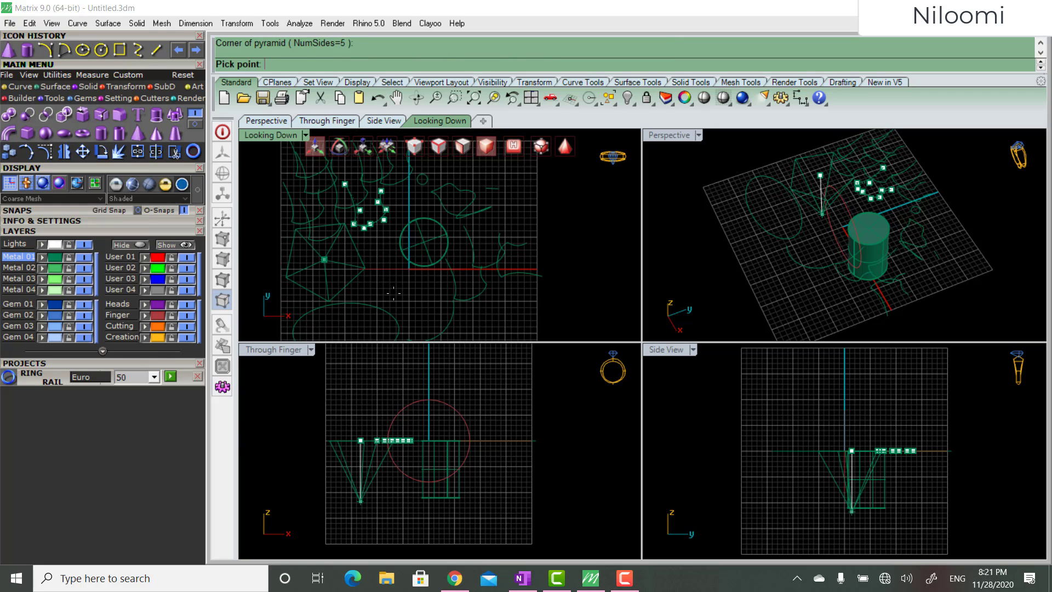
click(364, 267)
click(366, 256)
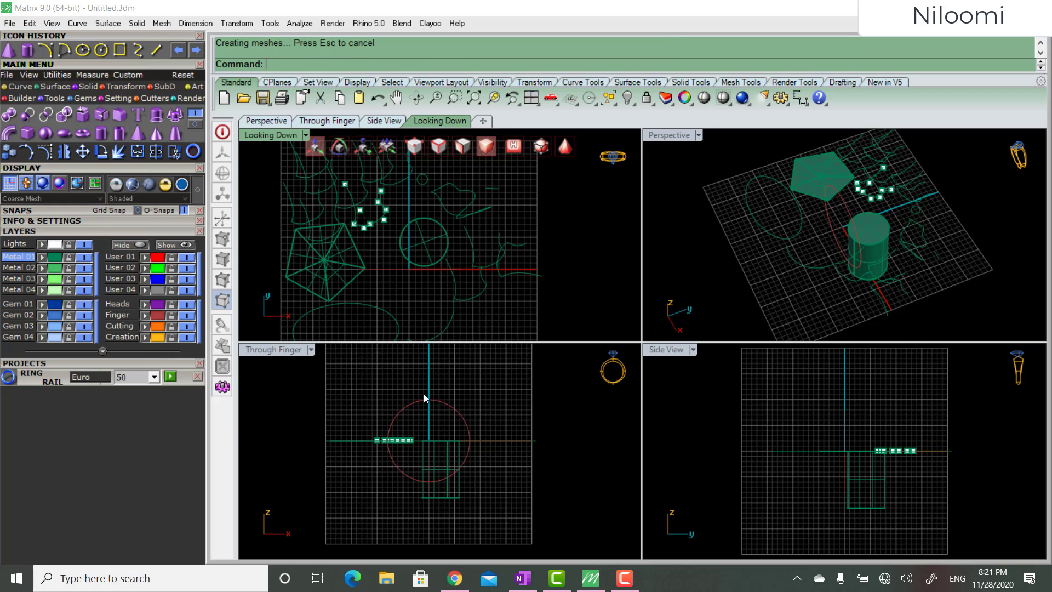
right_drag(853, 130, 780, 233)
right_drag(460, 321, 486, 271)
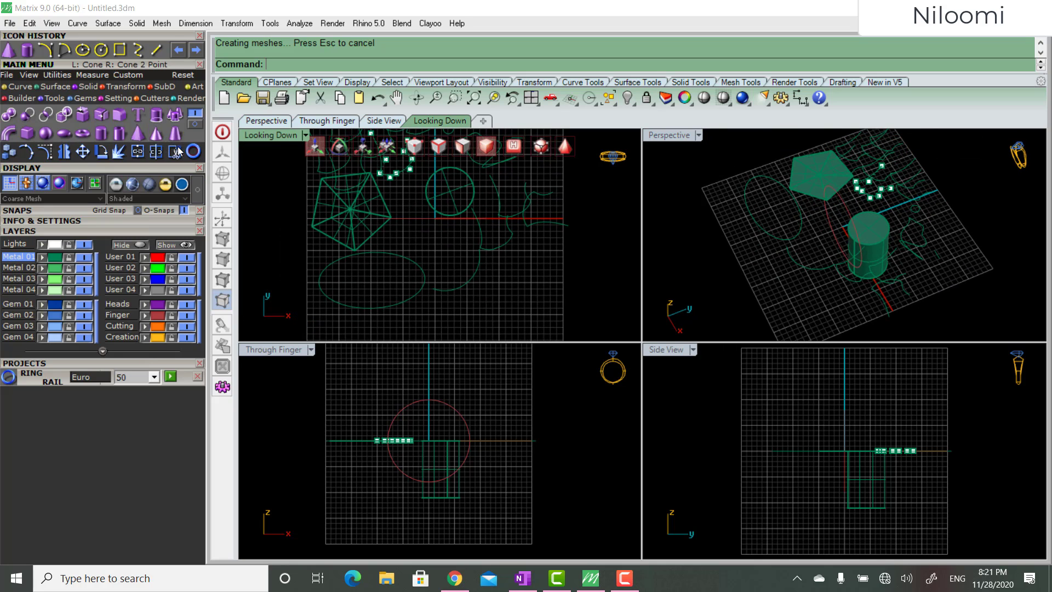
Create a thick torus below and to the right of the cylinder in the Looking Down view, picking its center and both radii.
click(81, 135)
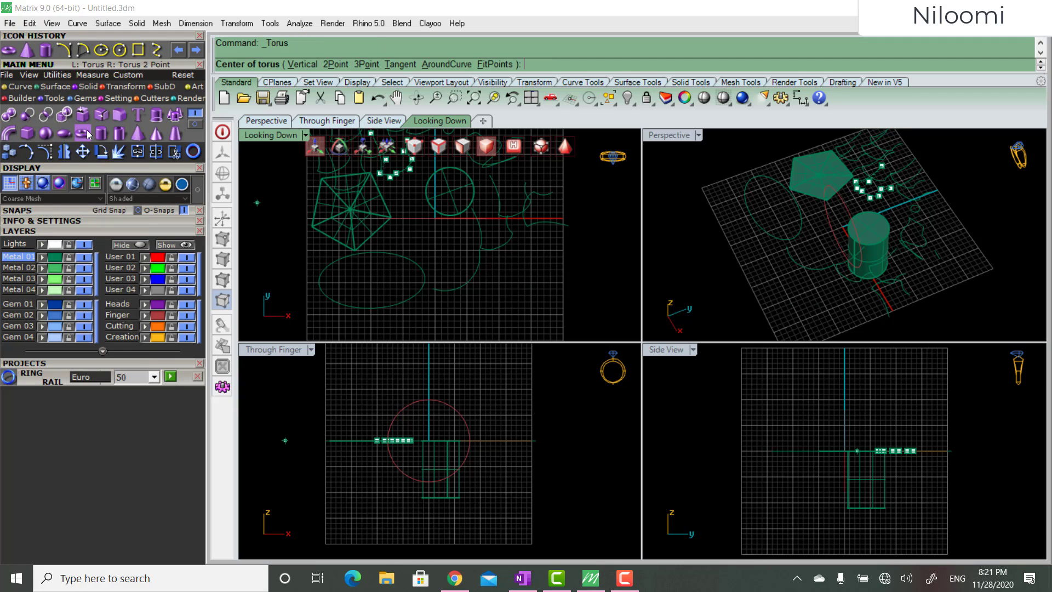
click(497, 248)
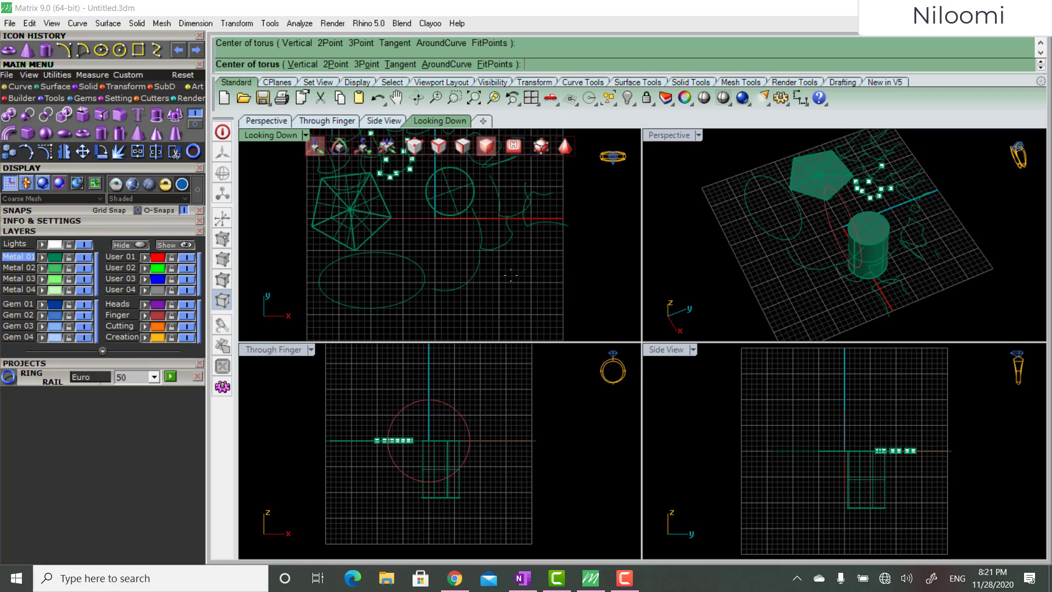
click(496, 285)
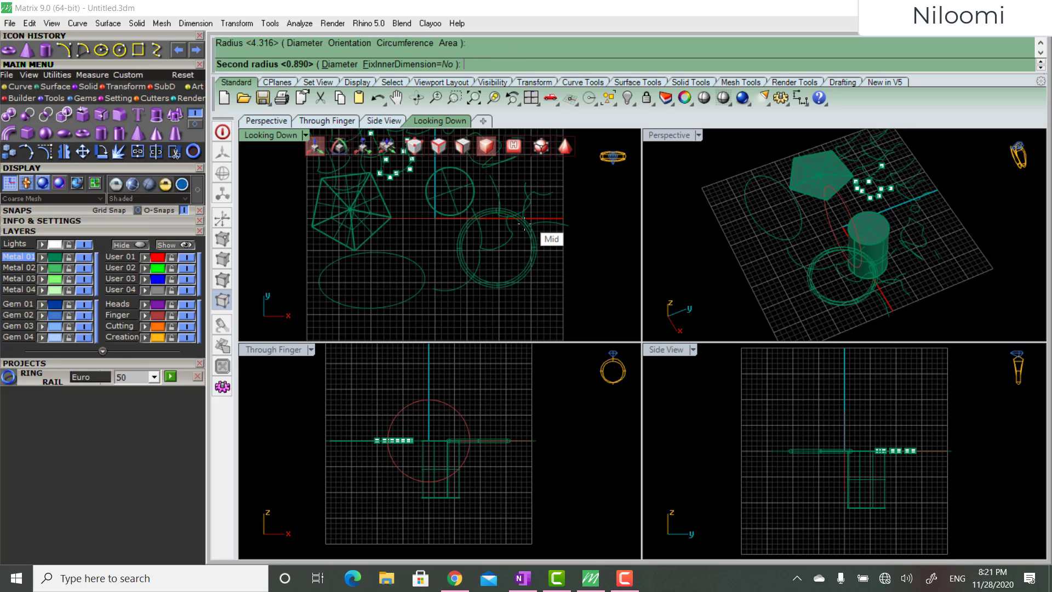
click(502, 248)
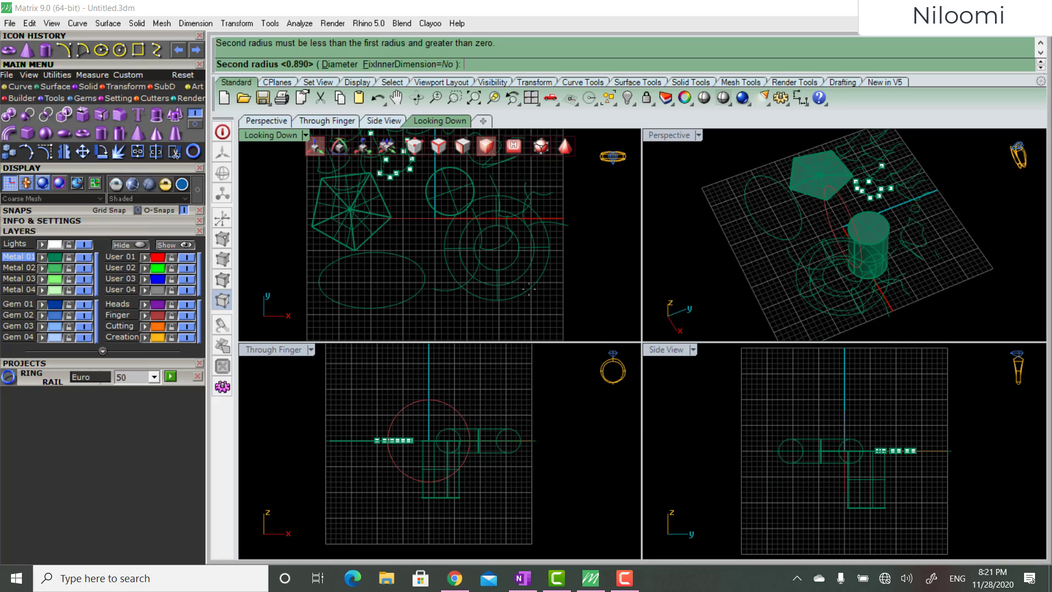
click(554, 289)
right_drag(720, 258, 715, 311)
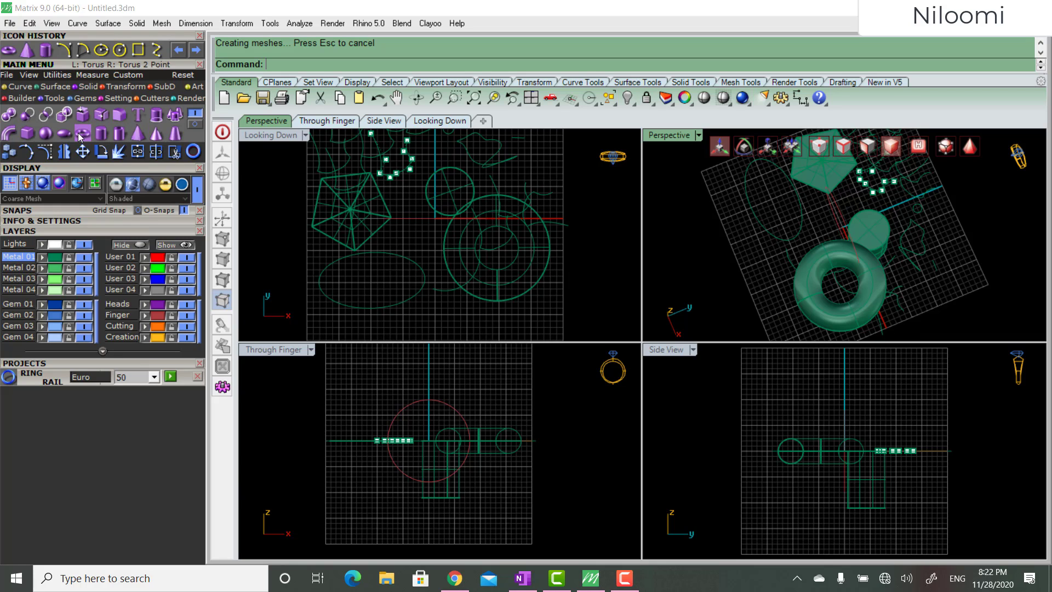
Create a sphere between the pyramid and the torus in the Looking Down view and check it in Perspective.
click(45, 133)
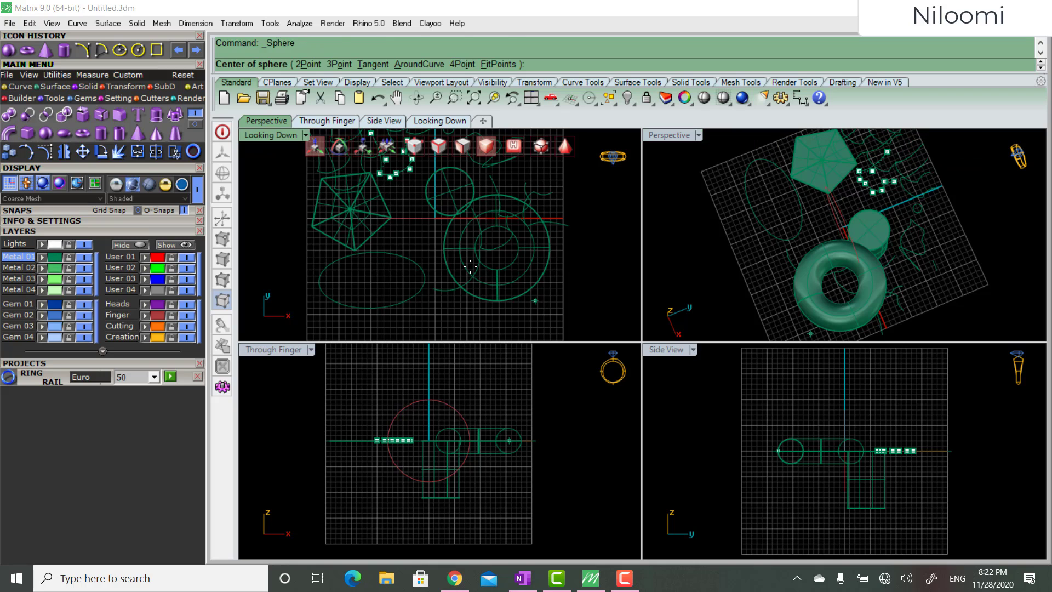
click(412, 243)
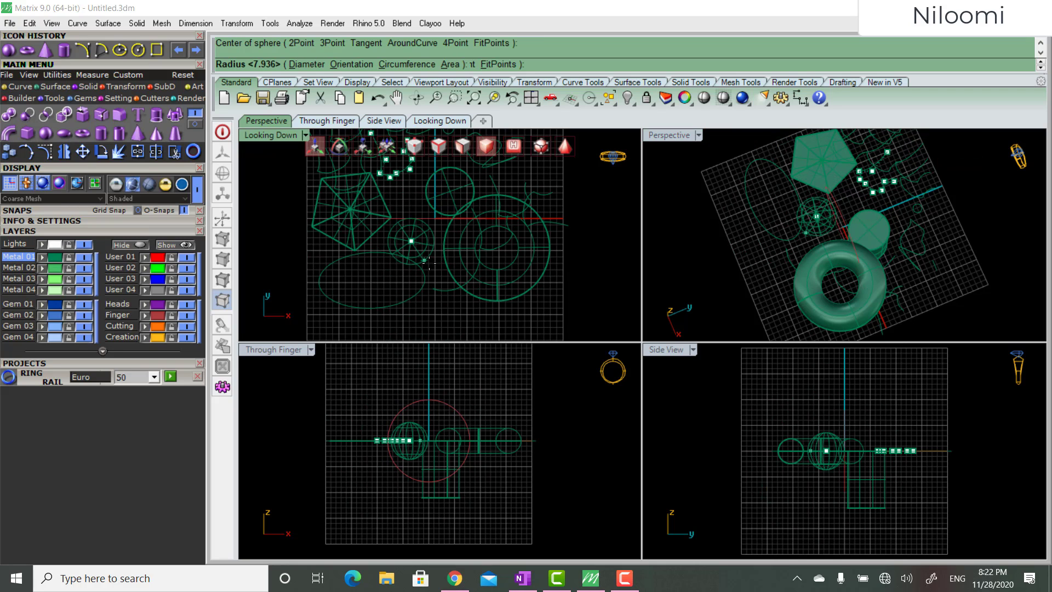
click(428, 268)
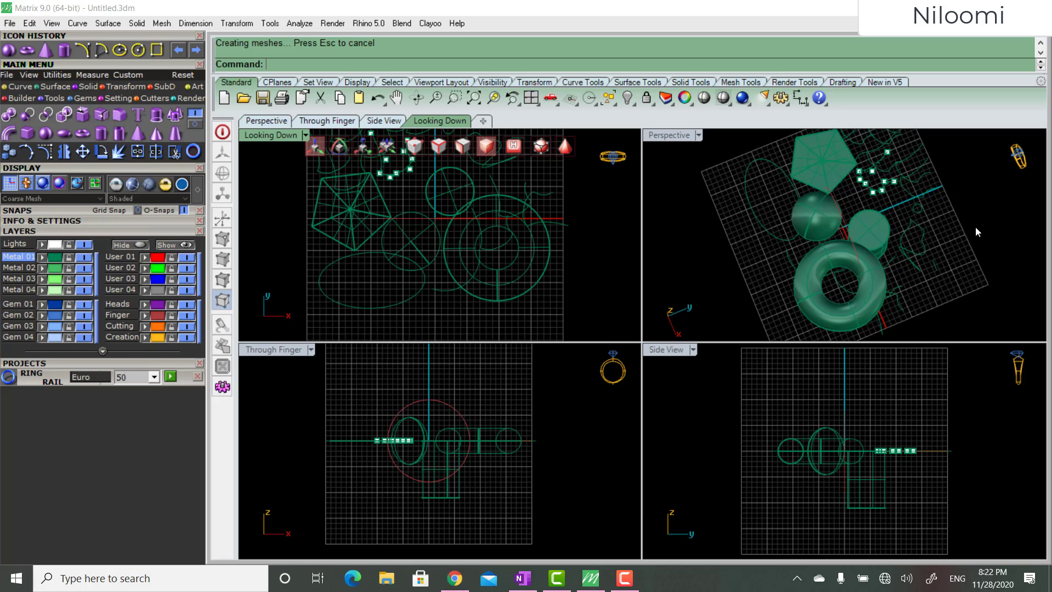
right_drag(899, 240, 744, 215)
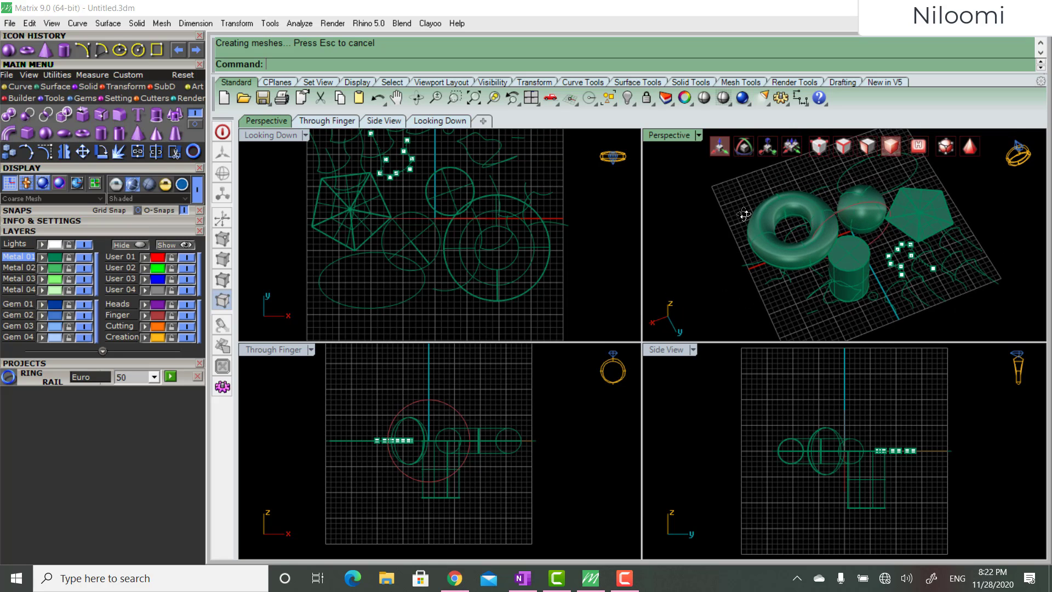
Create an ellipsoid below the sphere in the Looking Down view, picking its third axis in Through Finger, and inspect the solids in Perspective.
click(67, 133)
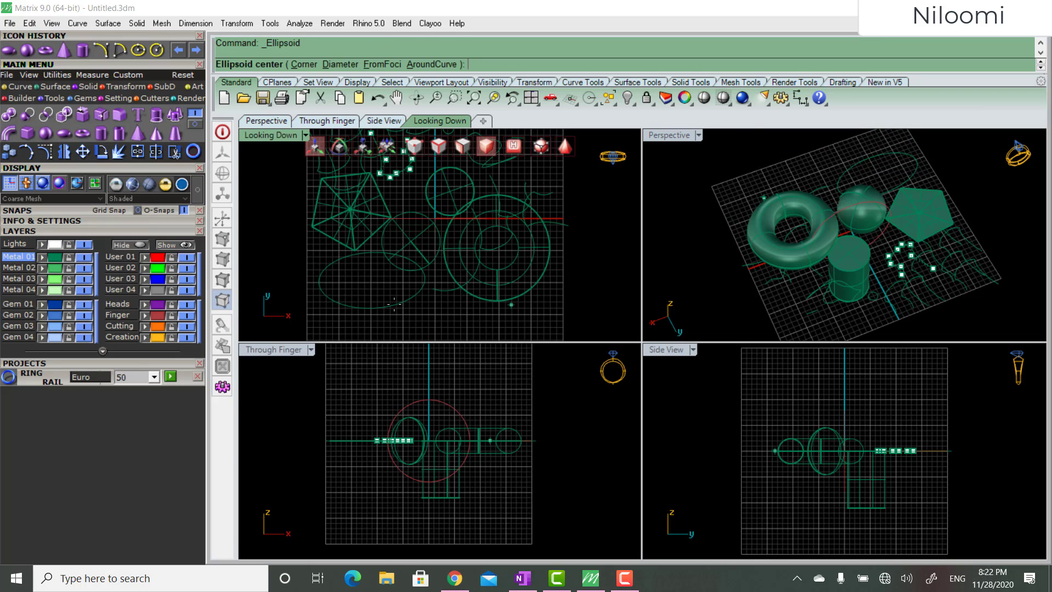
click(414, 314)
click(476, 315)
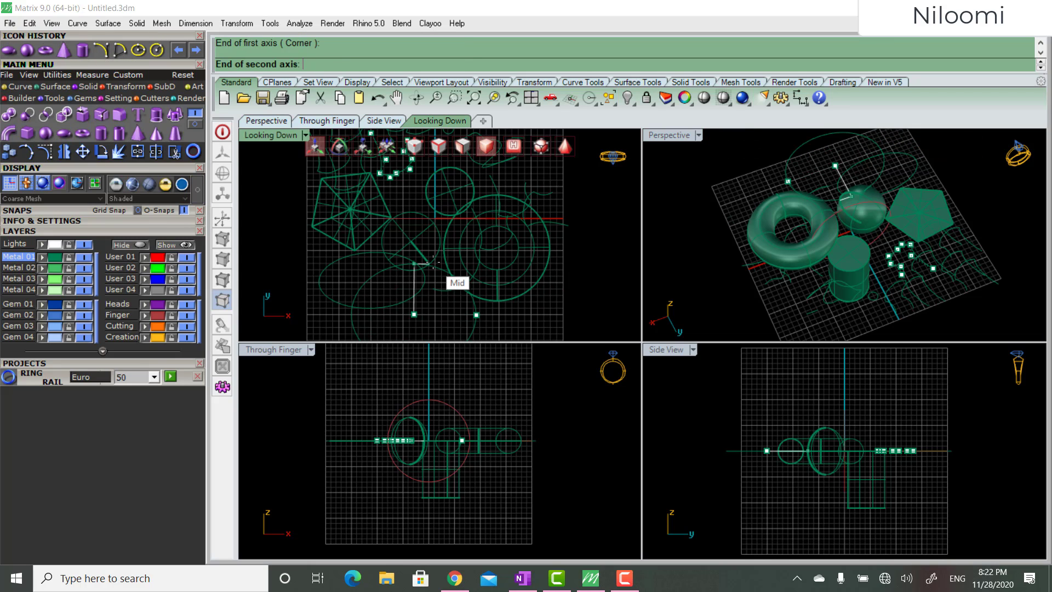
click(433, 263)
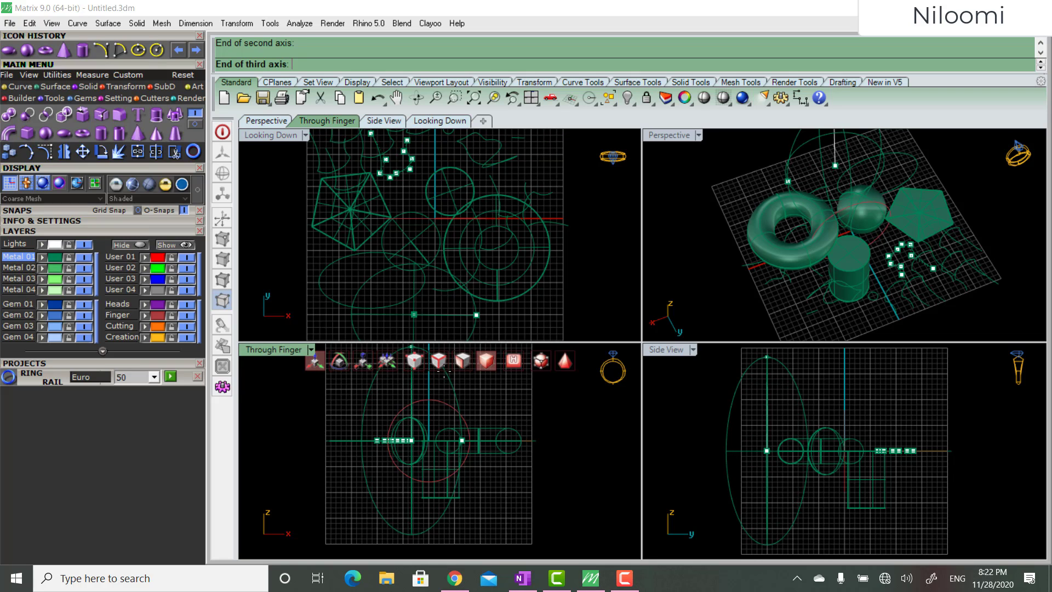
click(442, 399)
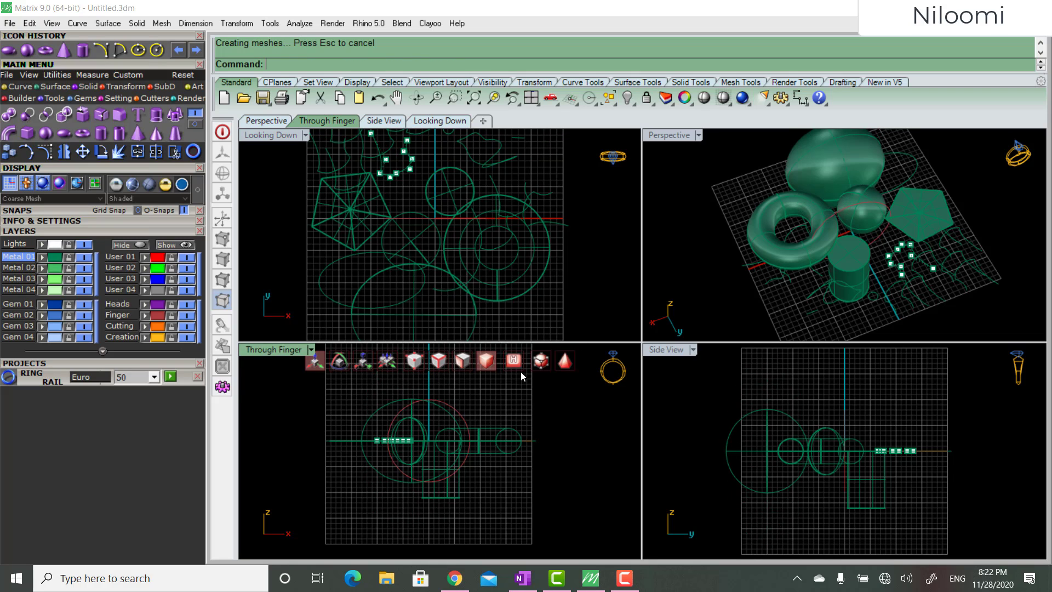
click(811, 248)
right_drag(1008, 282, 959, 289)
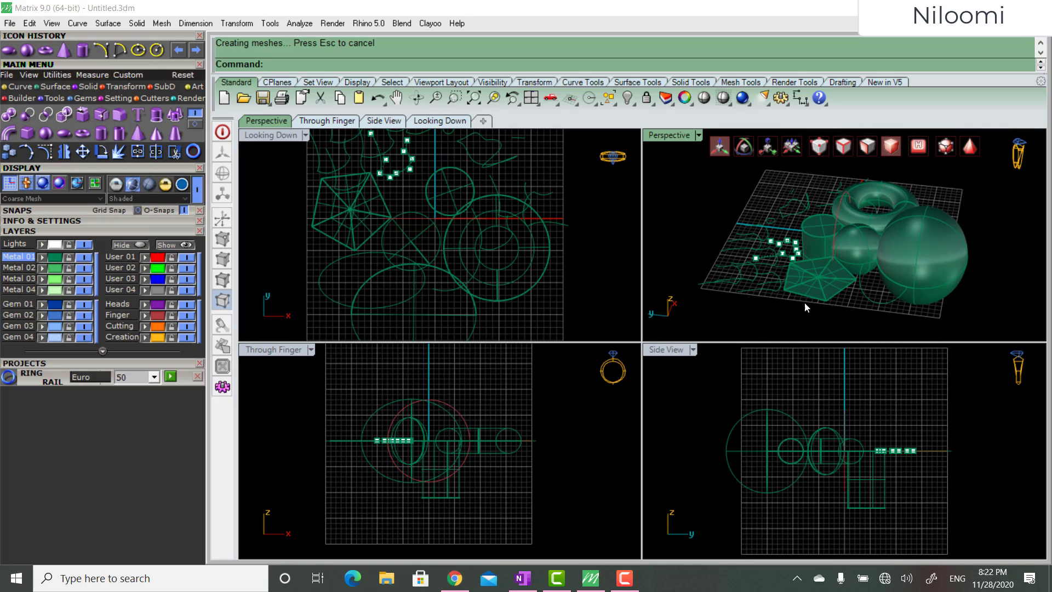
right_drag(868, 304, 925, 260)
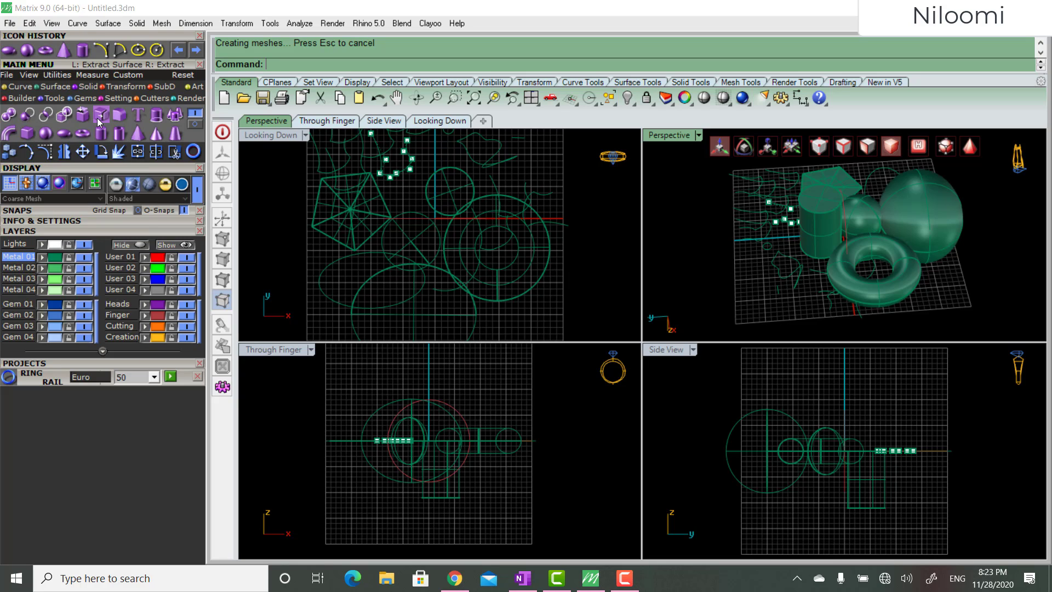
Switch back and forth between the first and second pages of the Solid tool set, ending on the first.
click(195, 118)
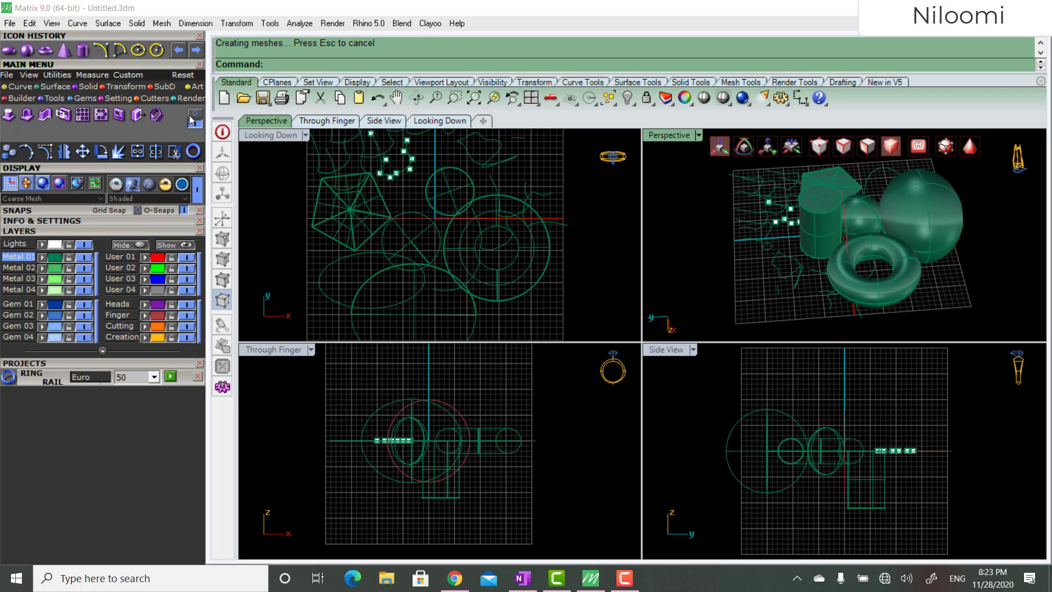
click(200, 115)
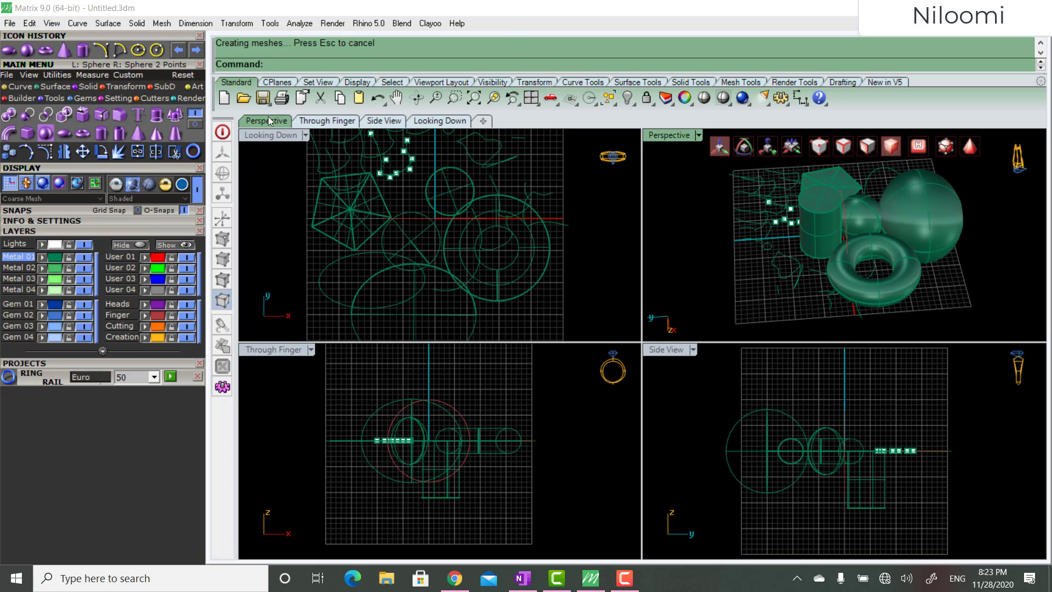
click(195, 125)
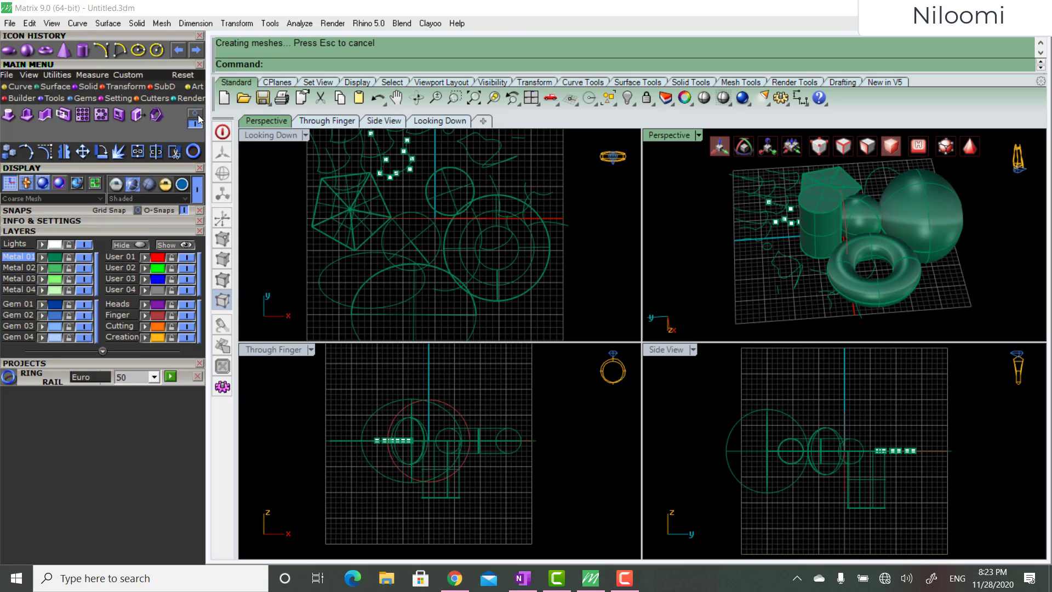
click(196, 116)
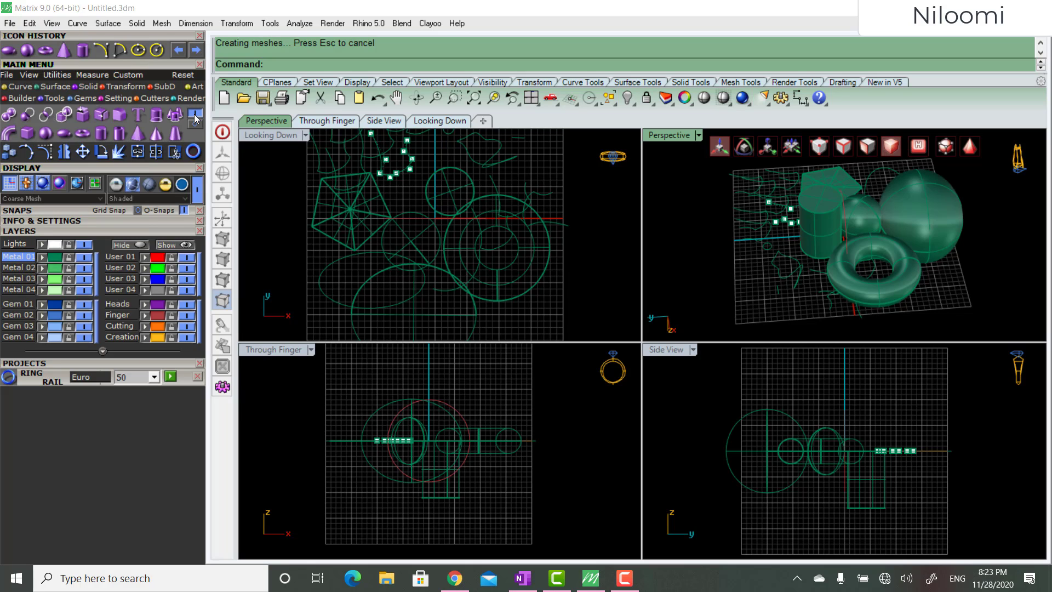
Open the Menu Editor for the Custom menu and browse its library of available tools.
click(136, 77)
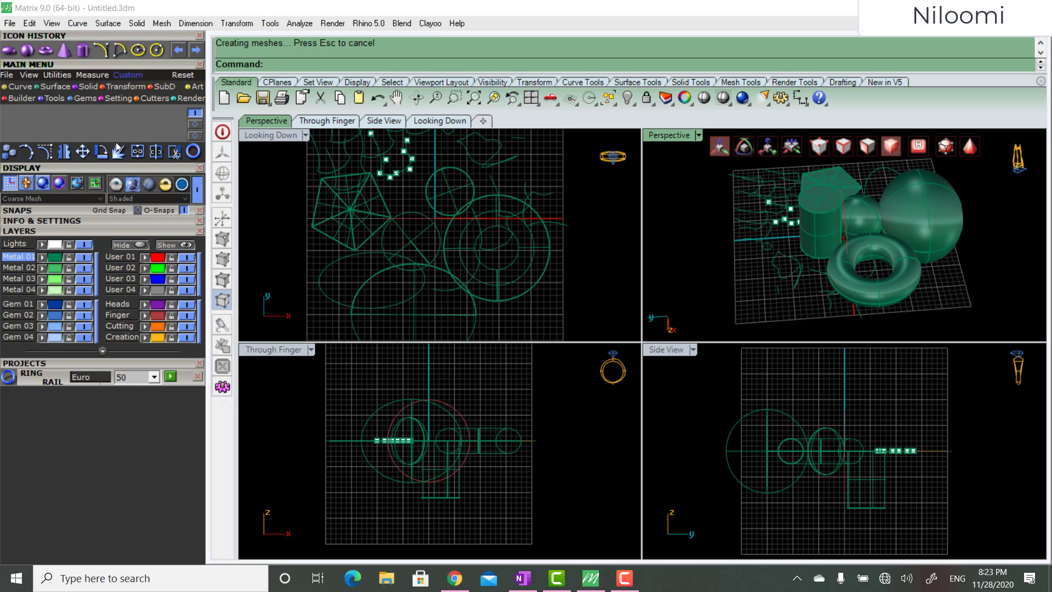
click(128, 76)
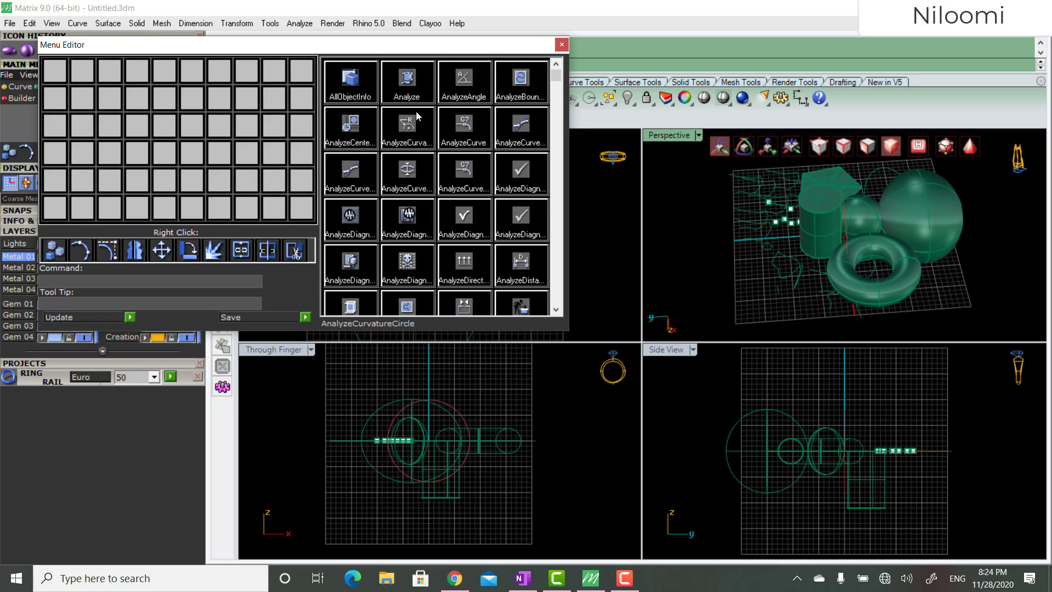
scroll(417, 115, down, 1)
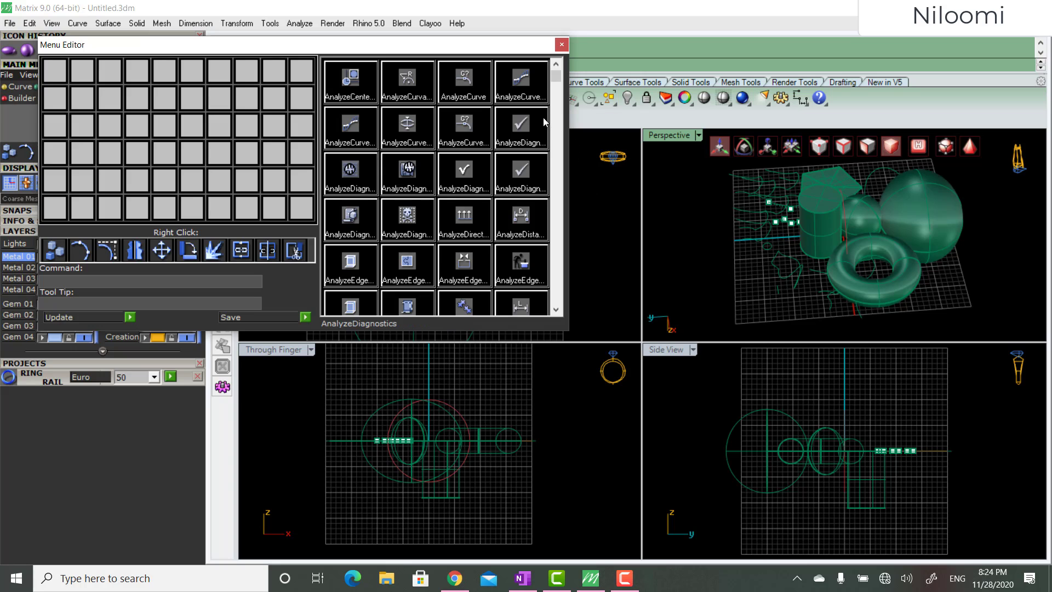
scroll(554, 113, down, 10)
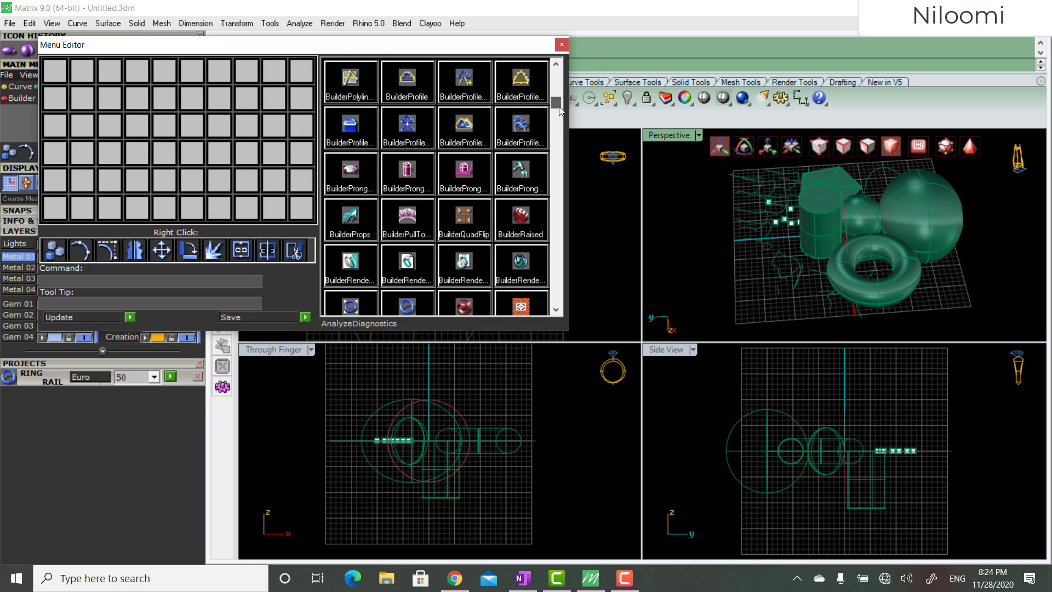
drag(560, 111, 550, 53)
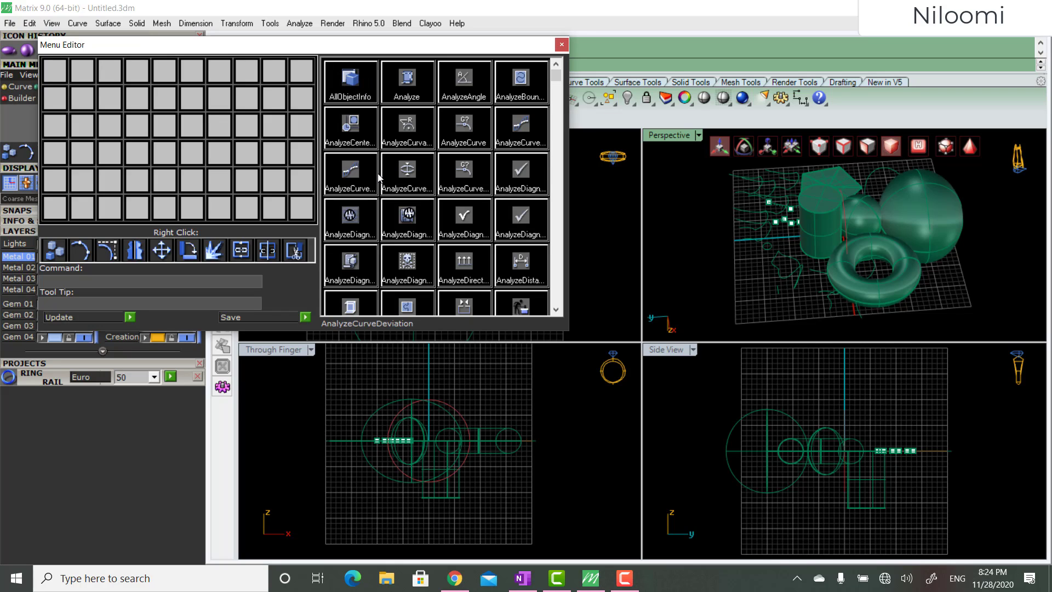
Add the AnalyzeCurveCurvatureGraphOn tool to the first slot of the Custom menu, close the editor, and start the tool from that menu.
click(353, 175)
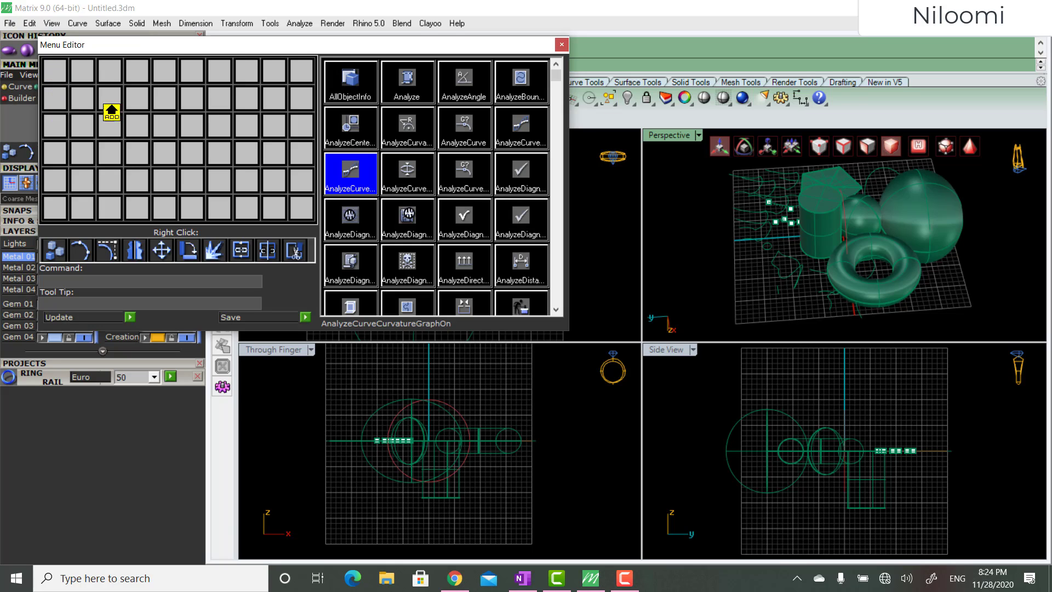
click(54, 69)
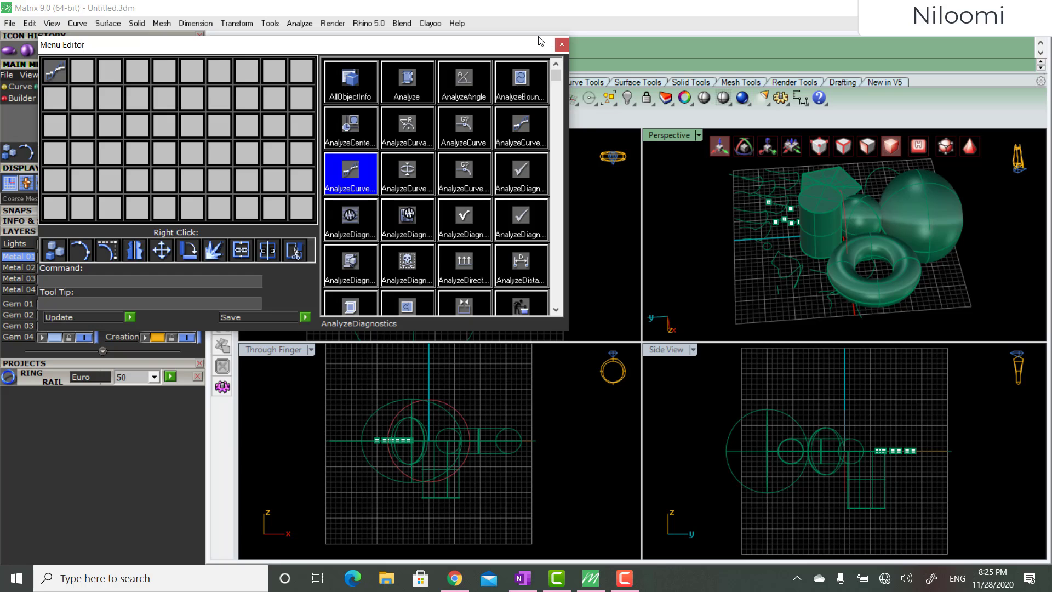
drag(528, 45, 676, 71)
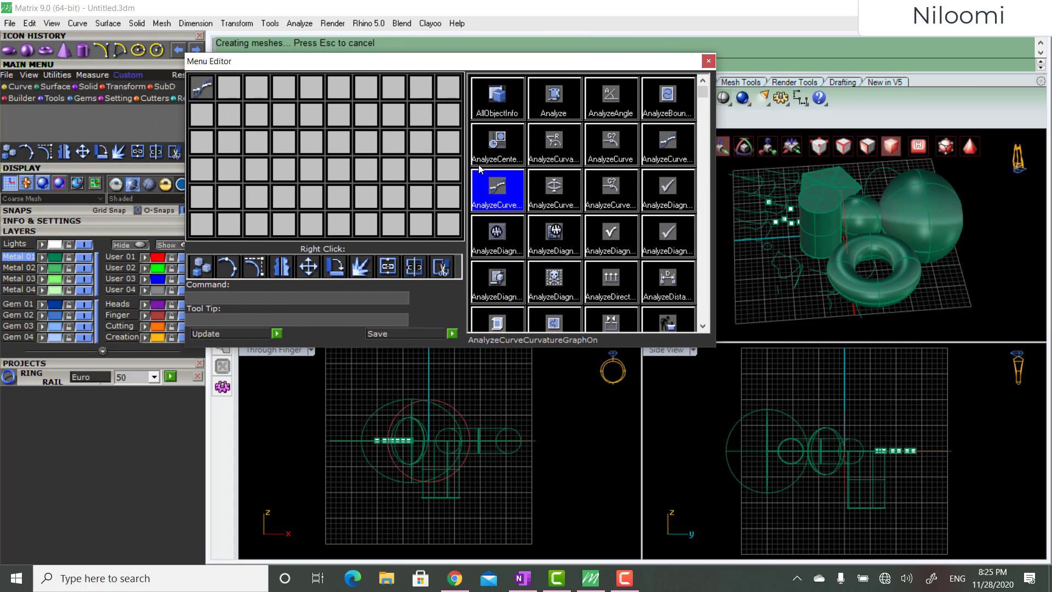
click(709, 61)
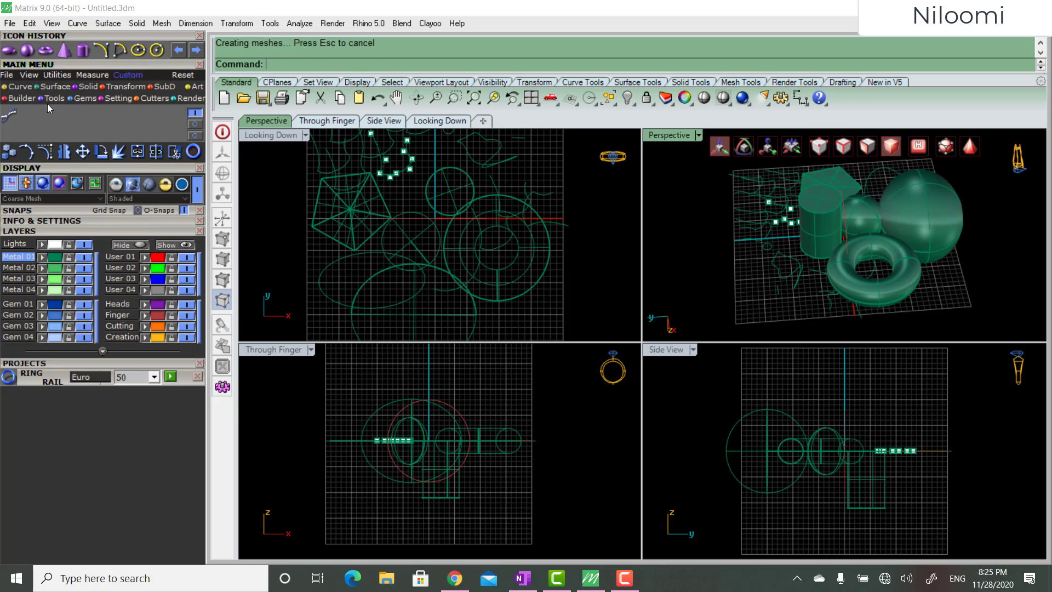
click(11, 114)
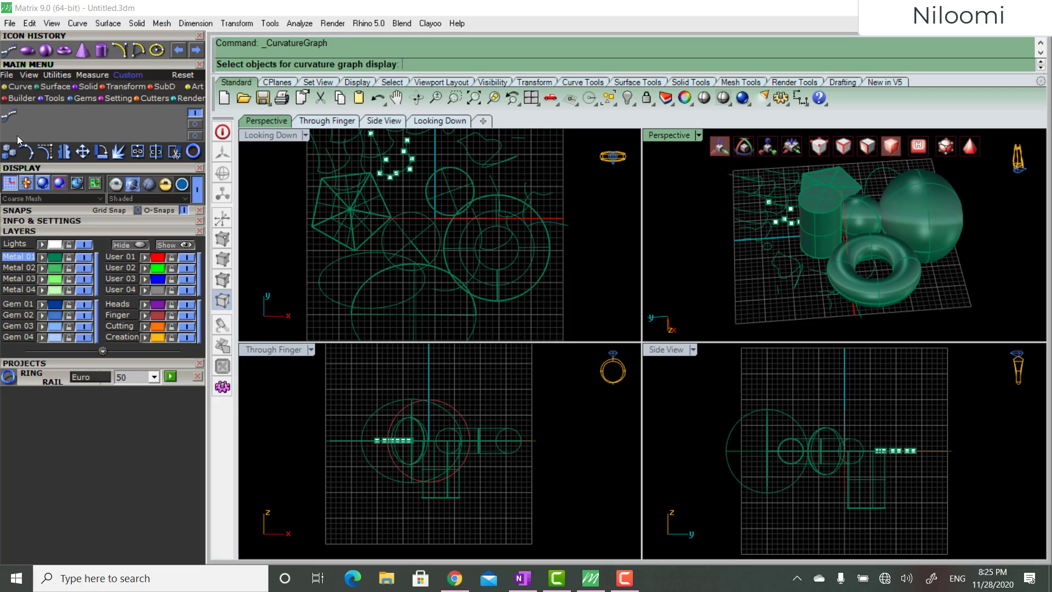
Try to remove the curvature graph tool from the first Custom menu slot, reopening the Menu Editor after the first attempt.
click(121, 76)
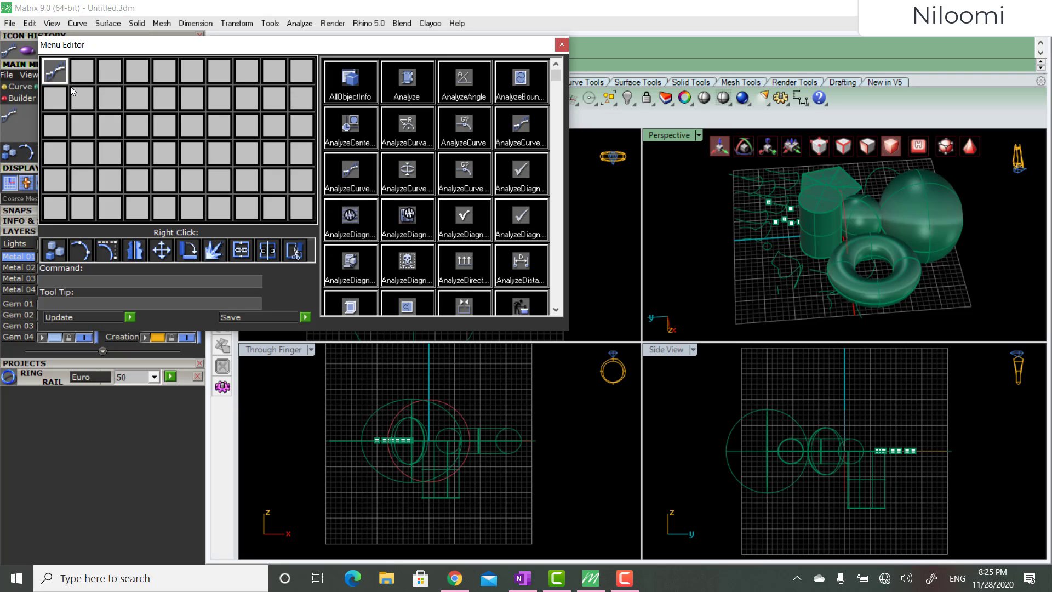
key(Delete)
click(561, 45)
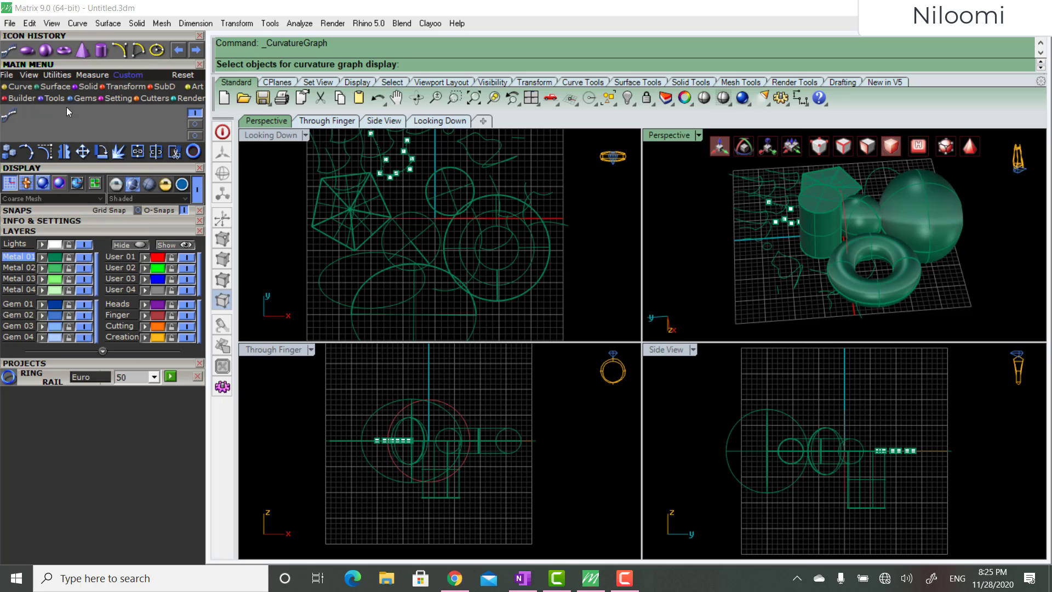
click(134, 79)
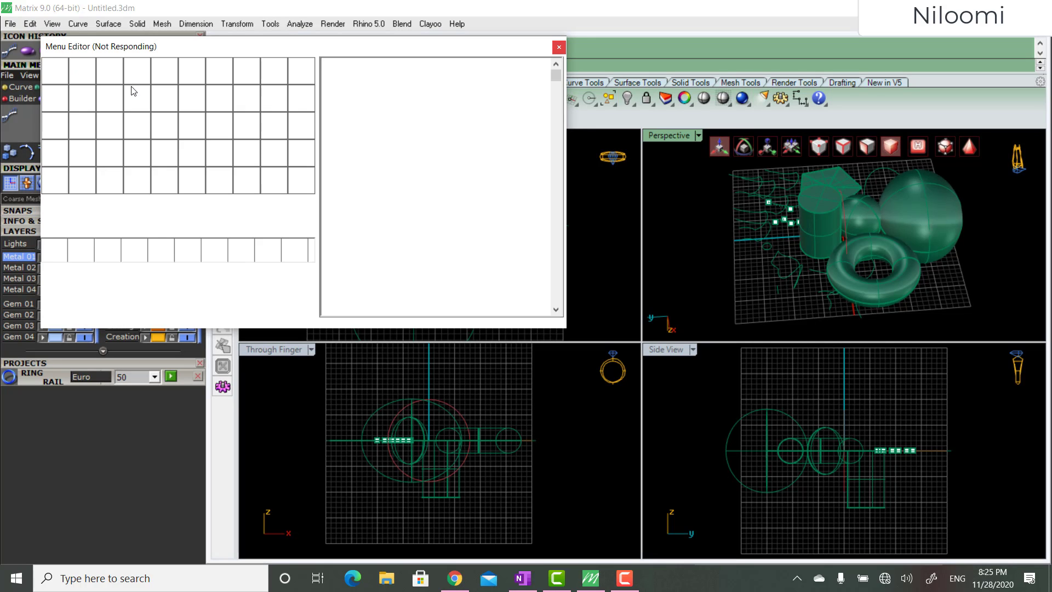